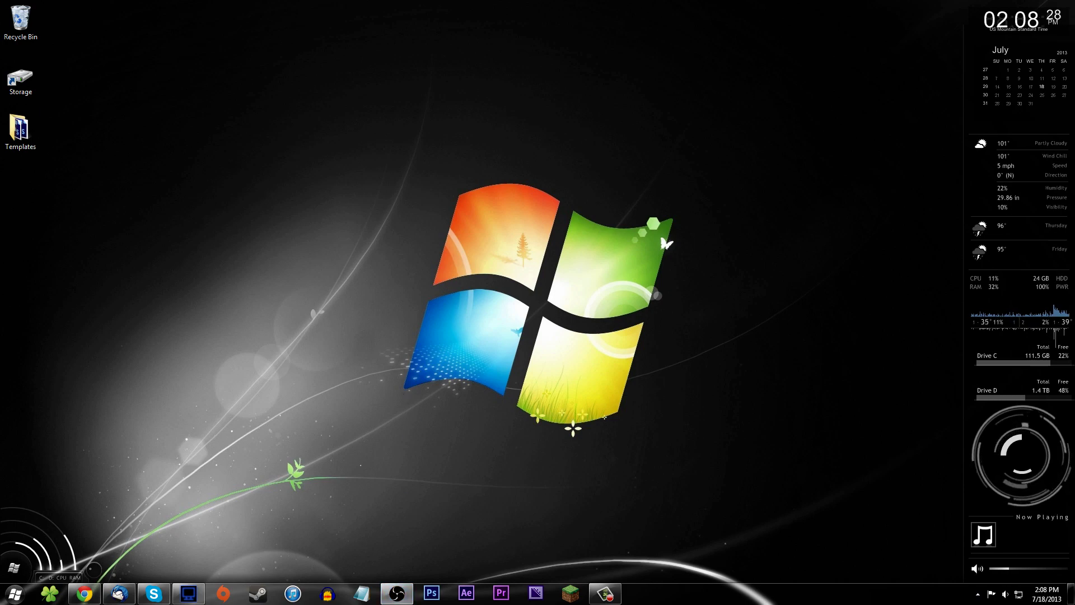
Launch OBS and start a stream preview of the Black Screen scene.
click(397, 593)
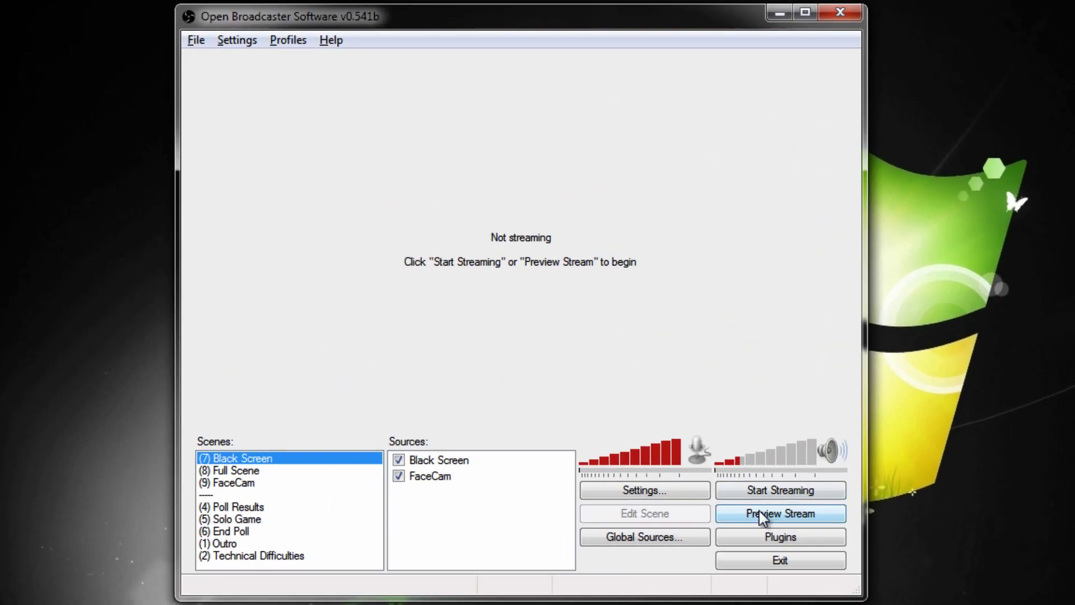
click(763, 515)
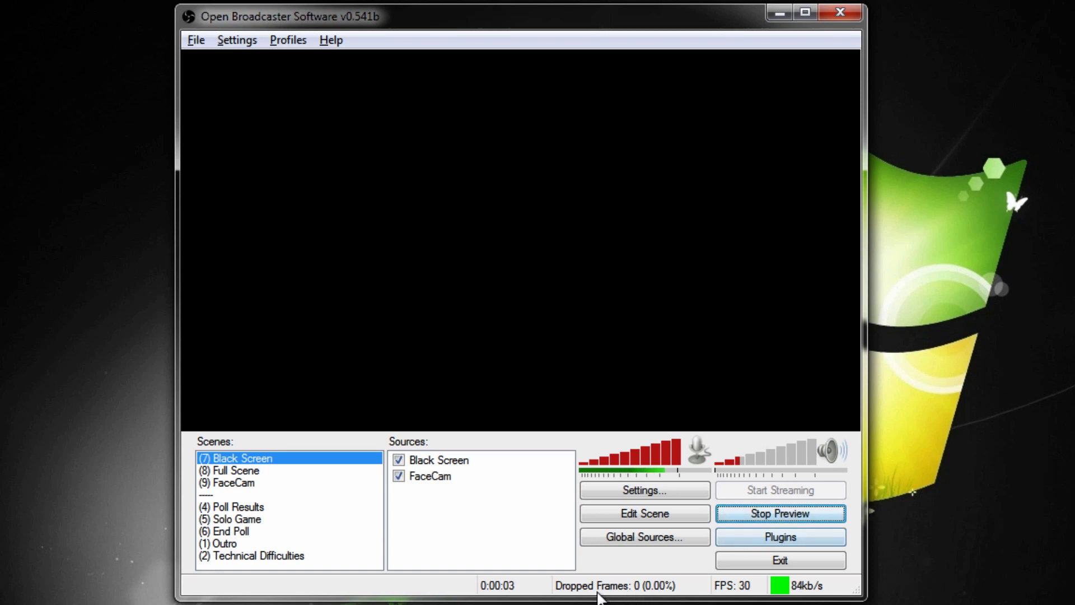
Preview the Full Scene, FaceCam and Solo Game scenes, toggling Minecraft and Desktop capture, then close OBS.
click(243, 472)
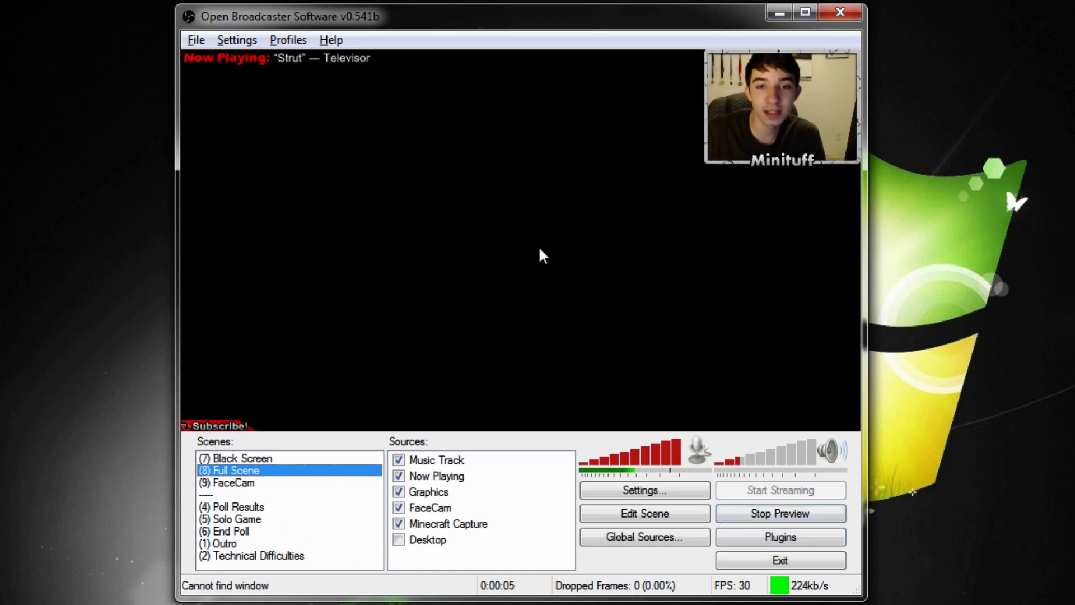
click(398, 526)
click(398, 540)
click(398, 539)
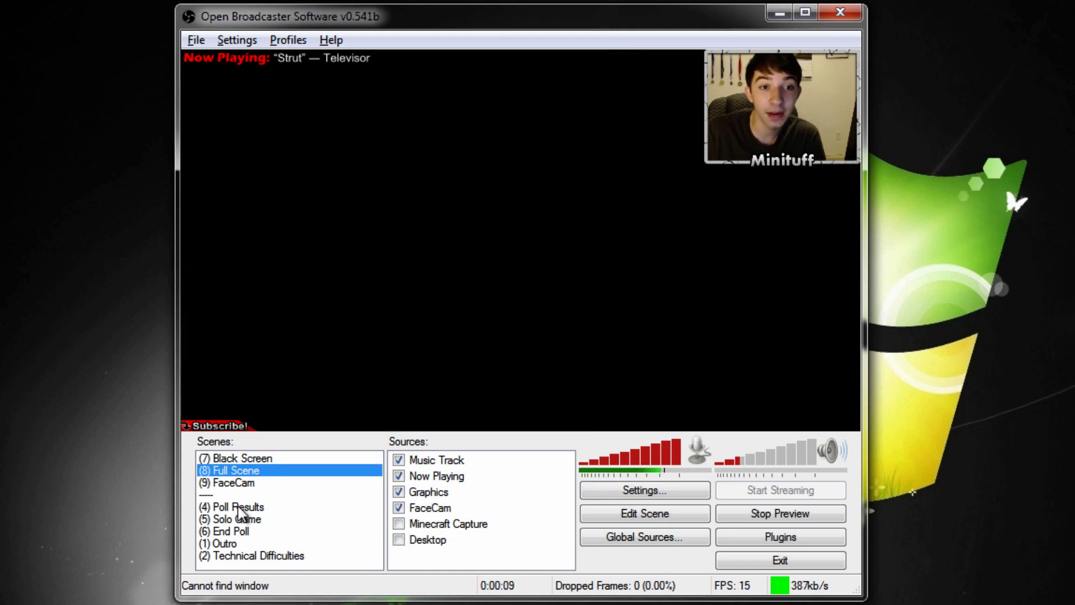
click(222, 485)
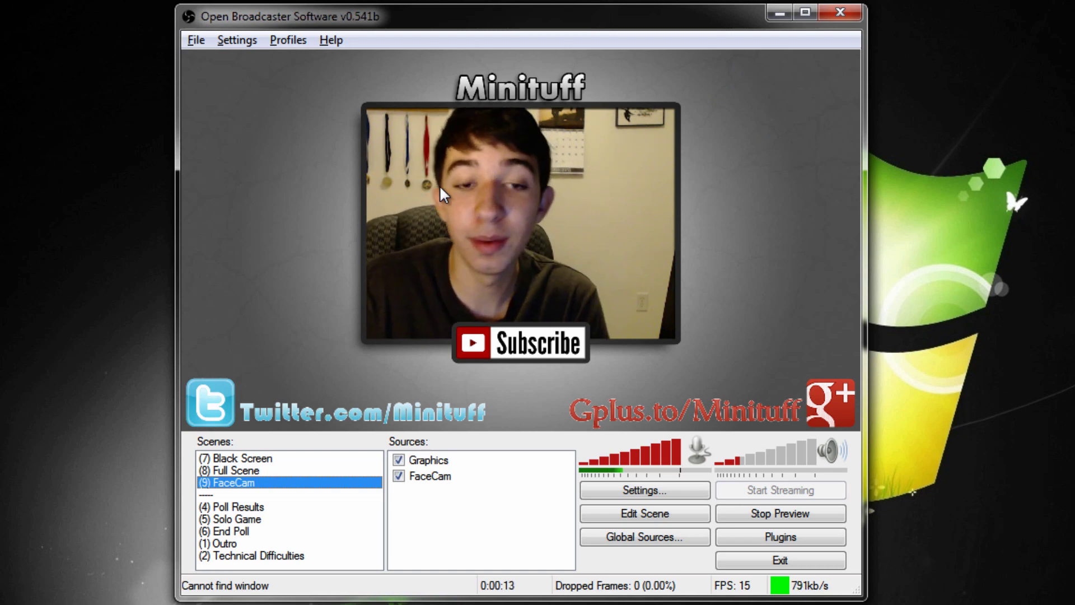
click(239, 521)
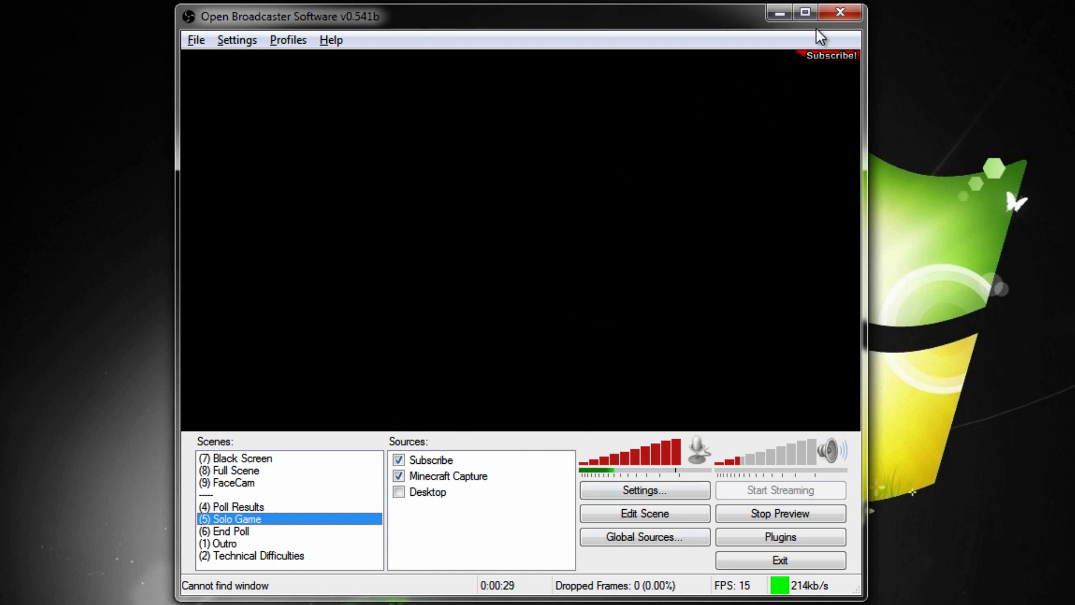
click(824, 14)
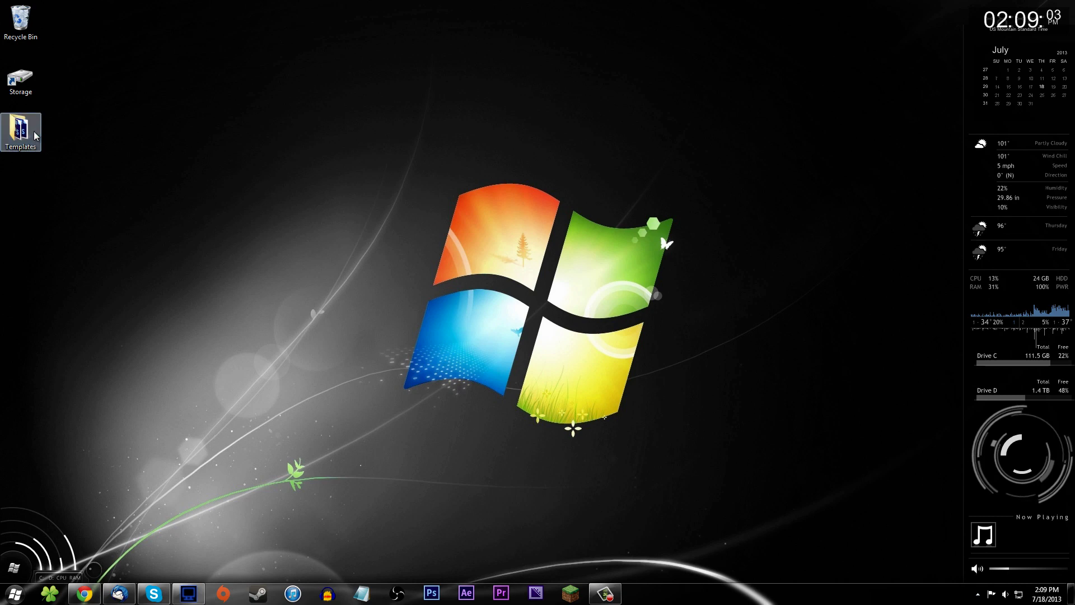
Open the Templates folder, move its window to the top-left, and box-select then deselect the PSDs.
double_click(34, 130)
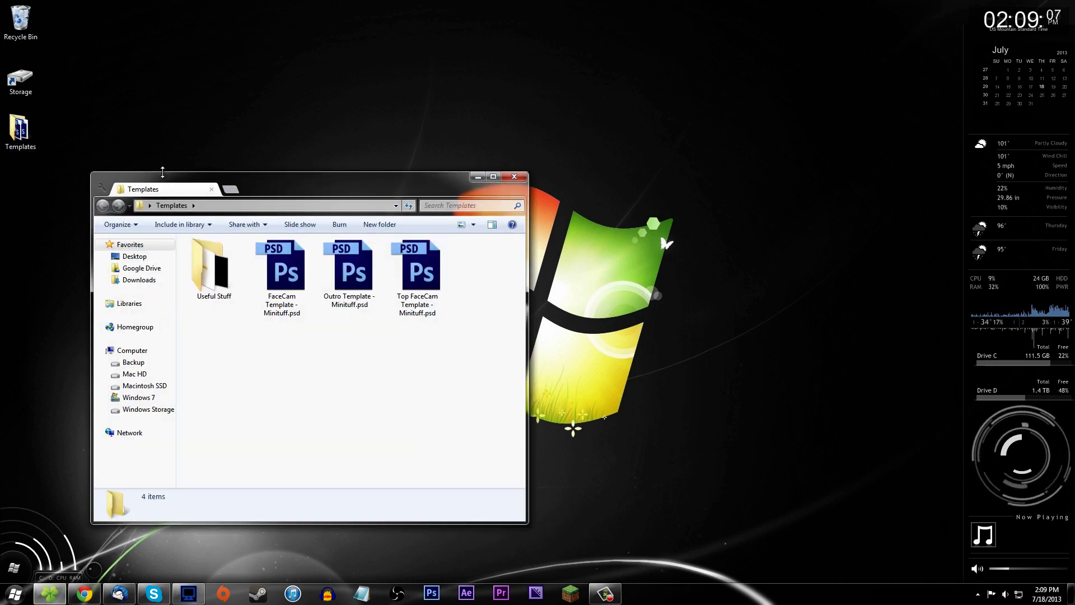
drag(275, 185, 188, 19)
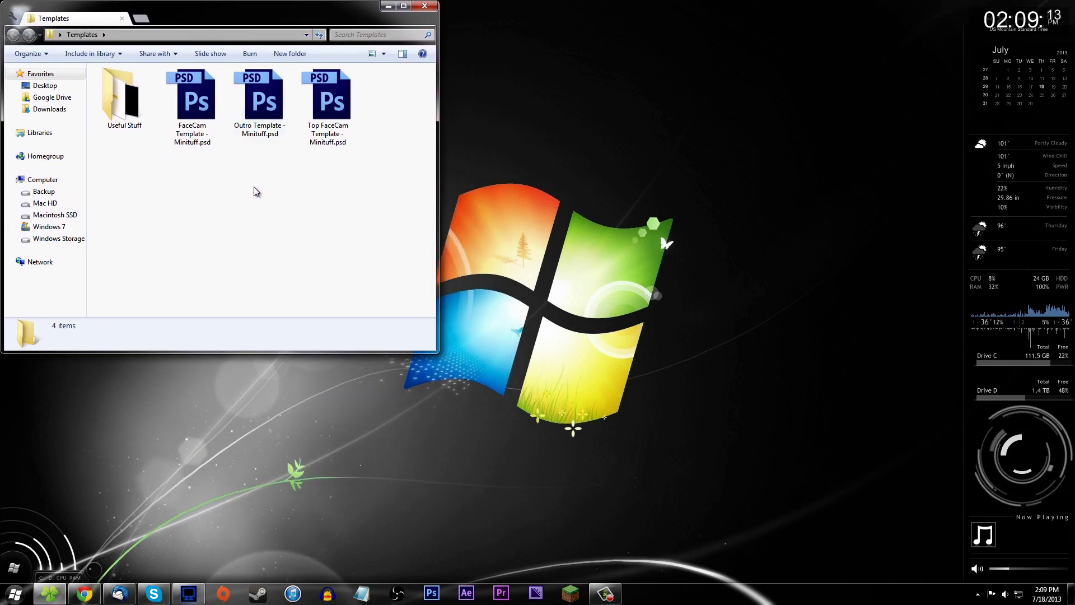
drag(388, 165, 217, 135)
click(222, 207)
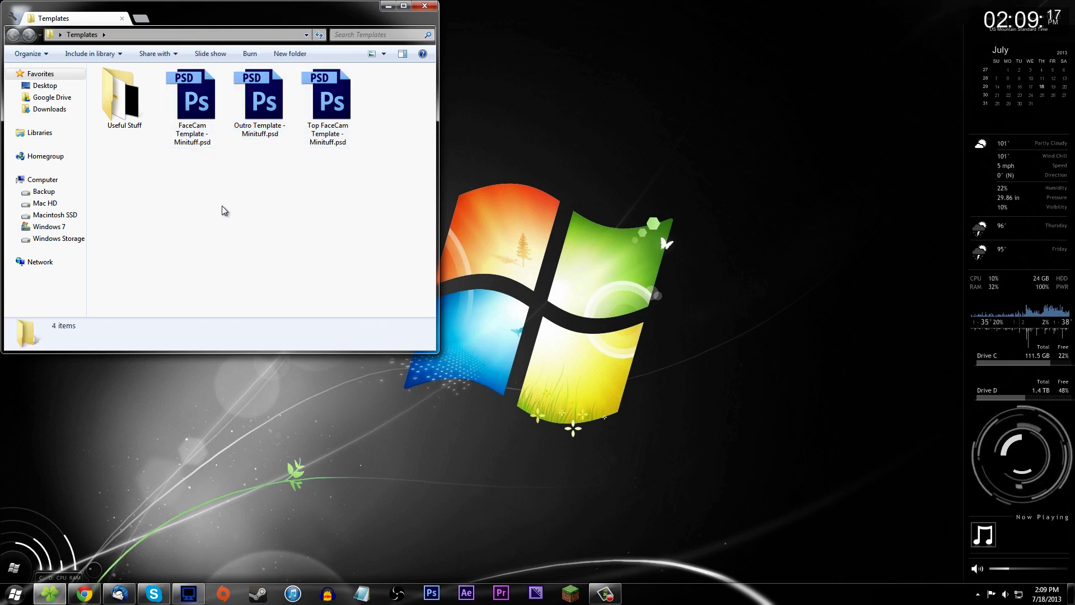
click(84, 593)
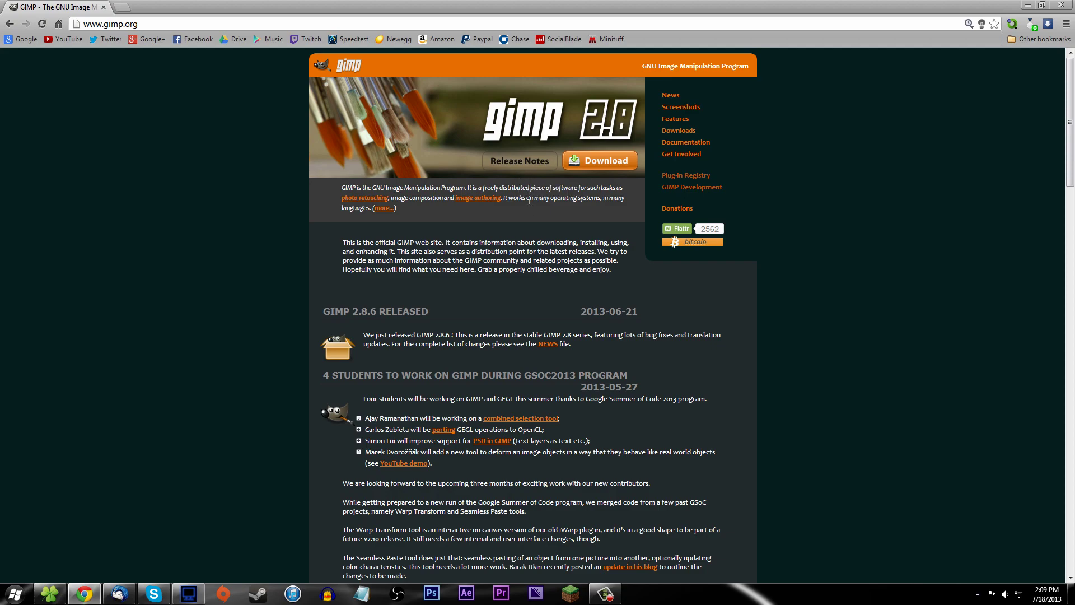
scroll(530, 195, down, 6)
scroll(672, 196, up, 7)
key(F5)
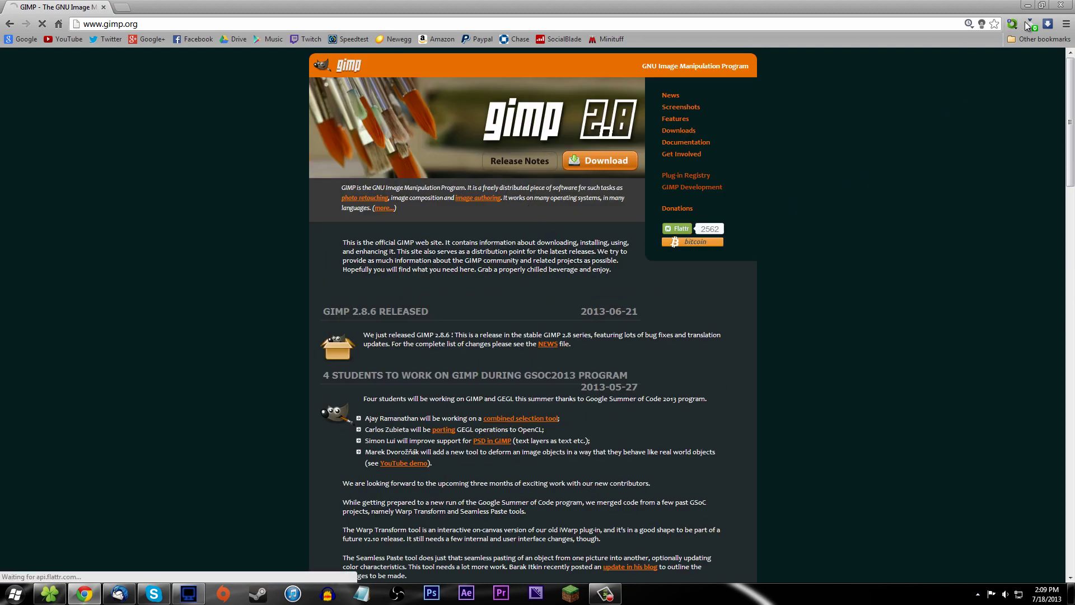
click(1029, 5)
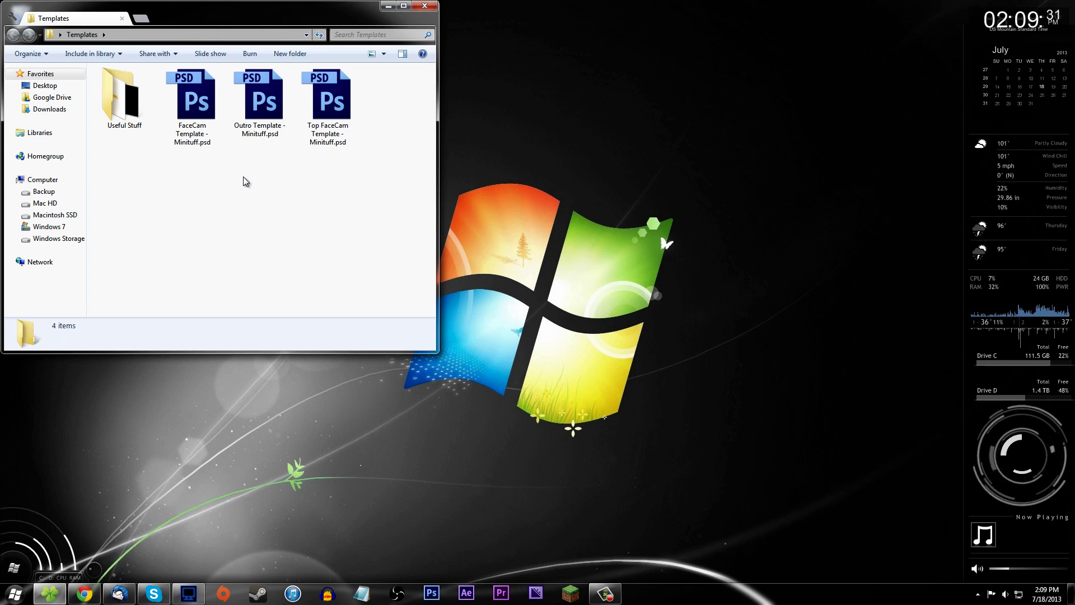
Open FaceCam Template.psd and move the name text layer to the top of the Layers stack.
double_click(204, 103)
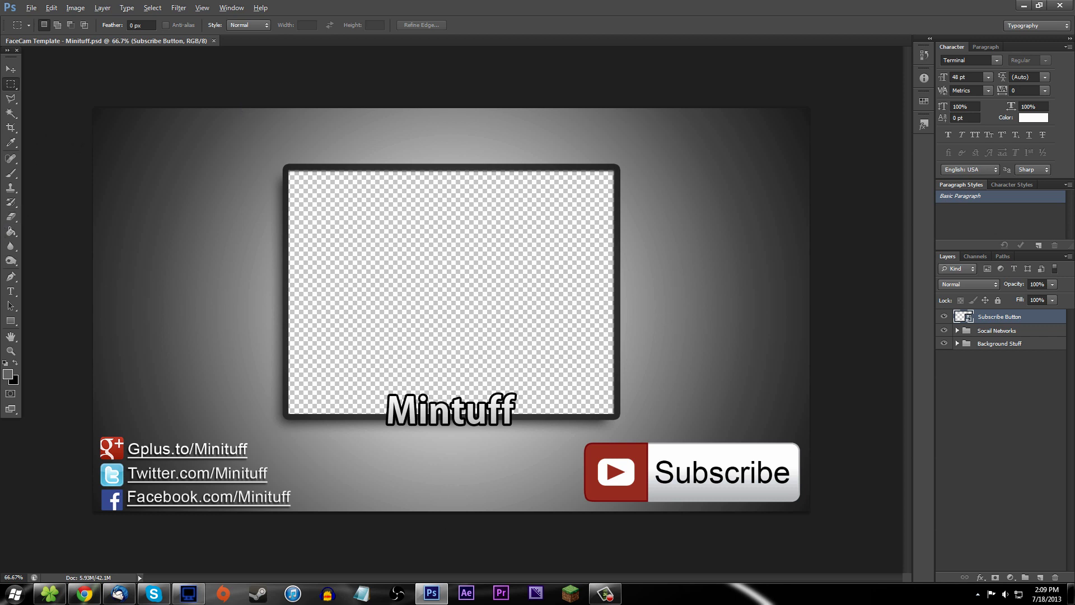
click(11, 292)
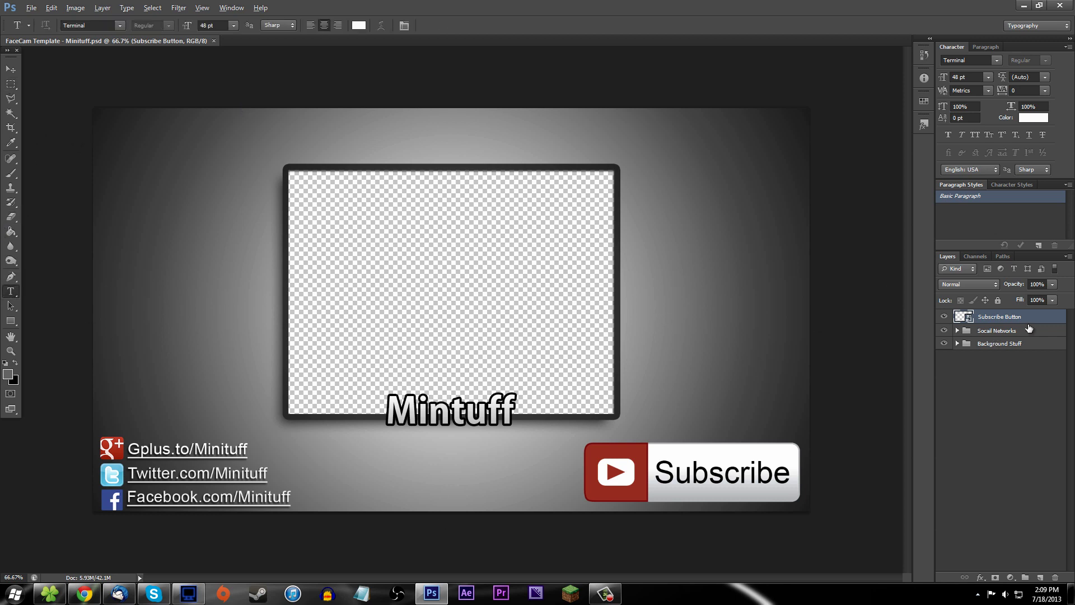
click(957, 331)
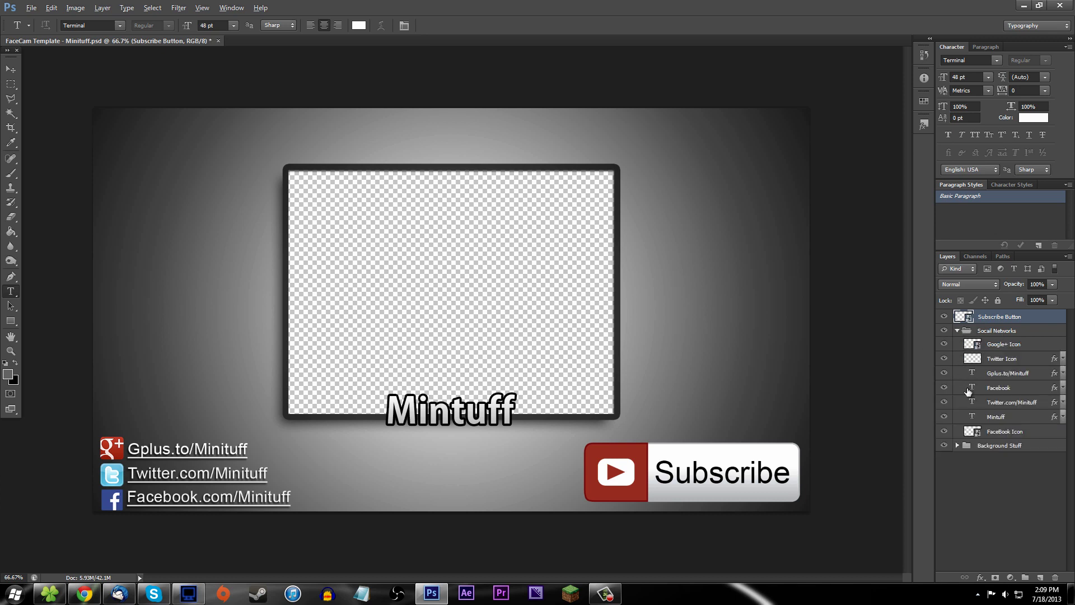
click(945, 417)
drag(996, 416, 994, 312)
Move the FaceBook Icon layer directly below Twitter Icon and select the name text for replacement.
click(964, 347)
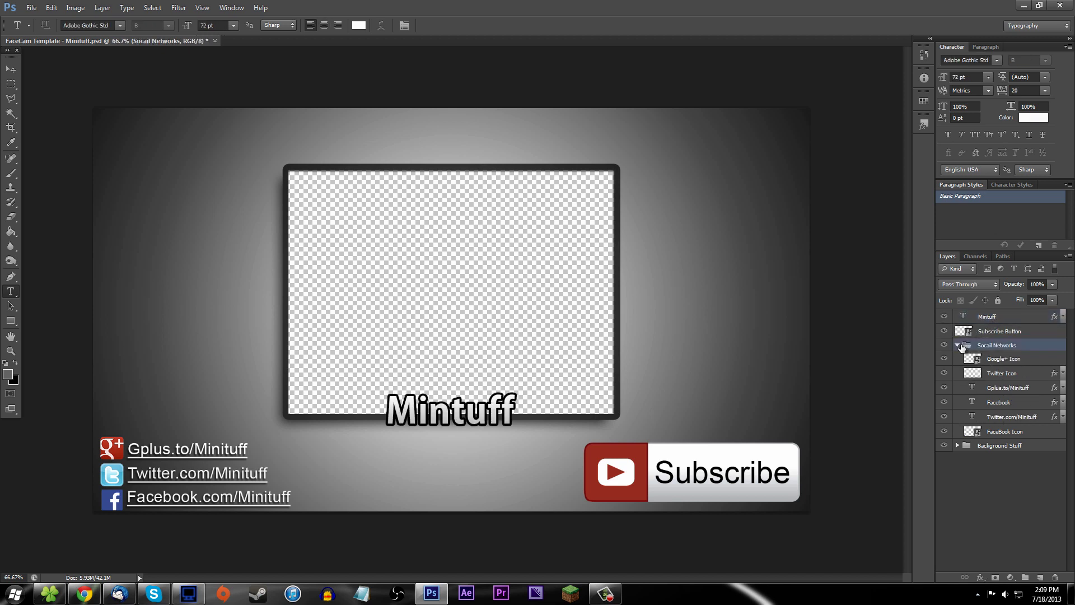
click(958, 346)
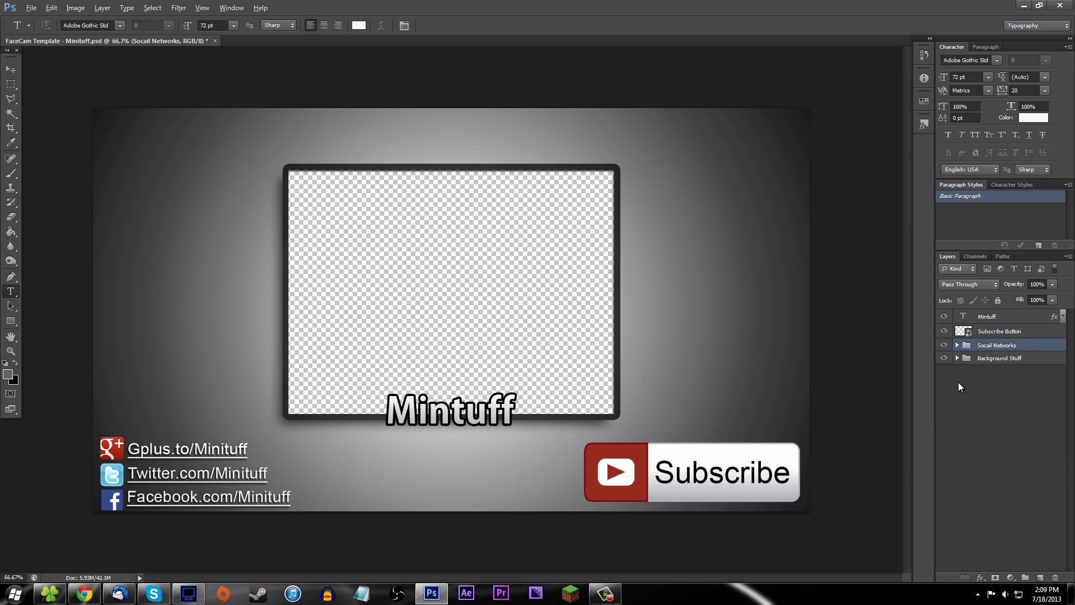
click(955, 384)
click(945, 358)
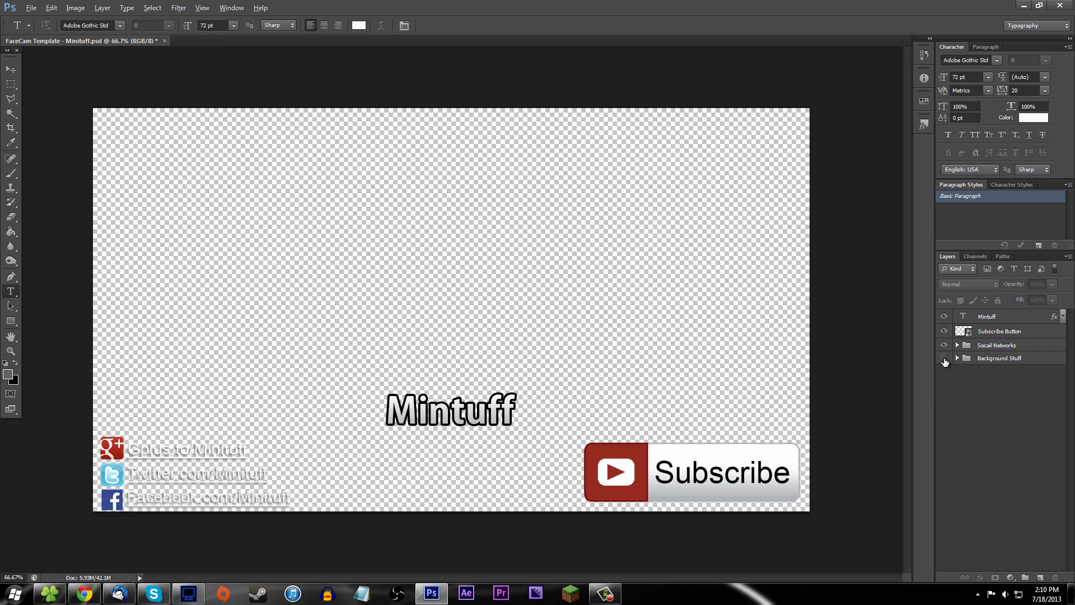
click(945, 359)
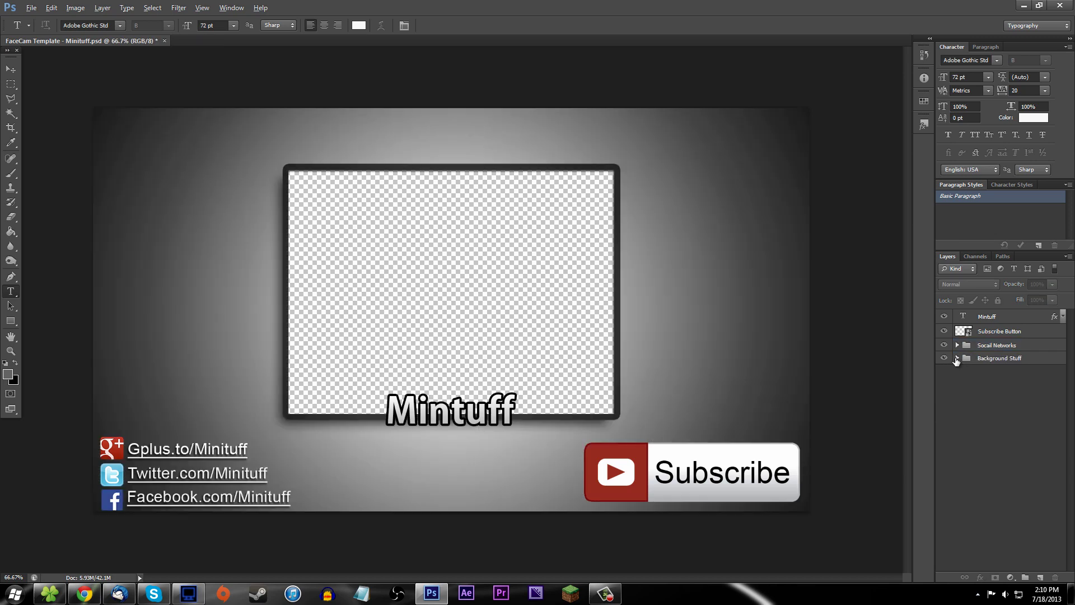
click(958, 357)
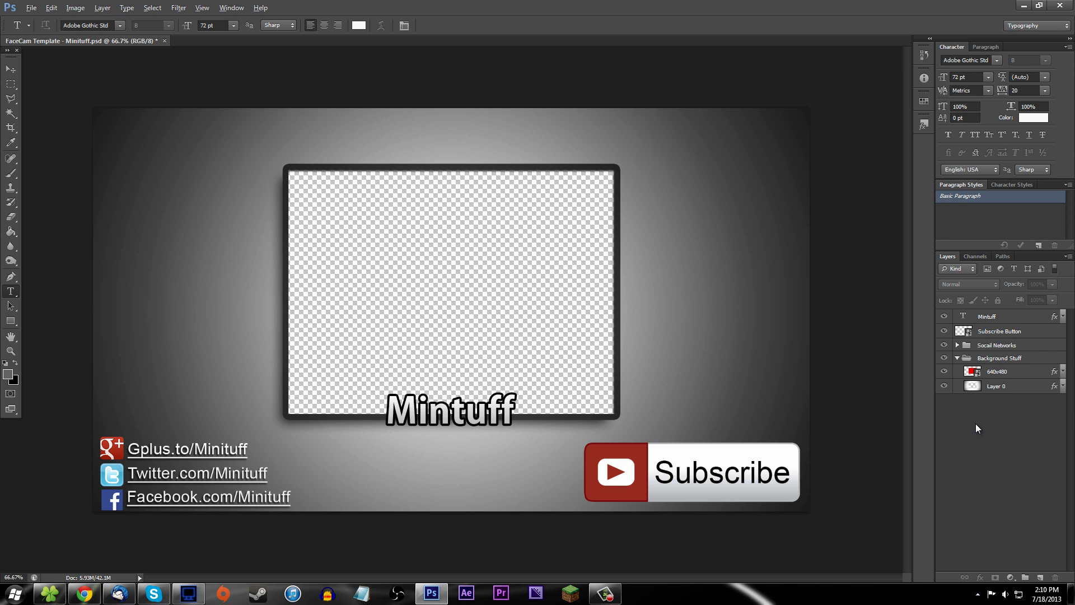
click(956, 359)
click(957, 345)
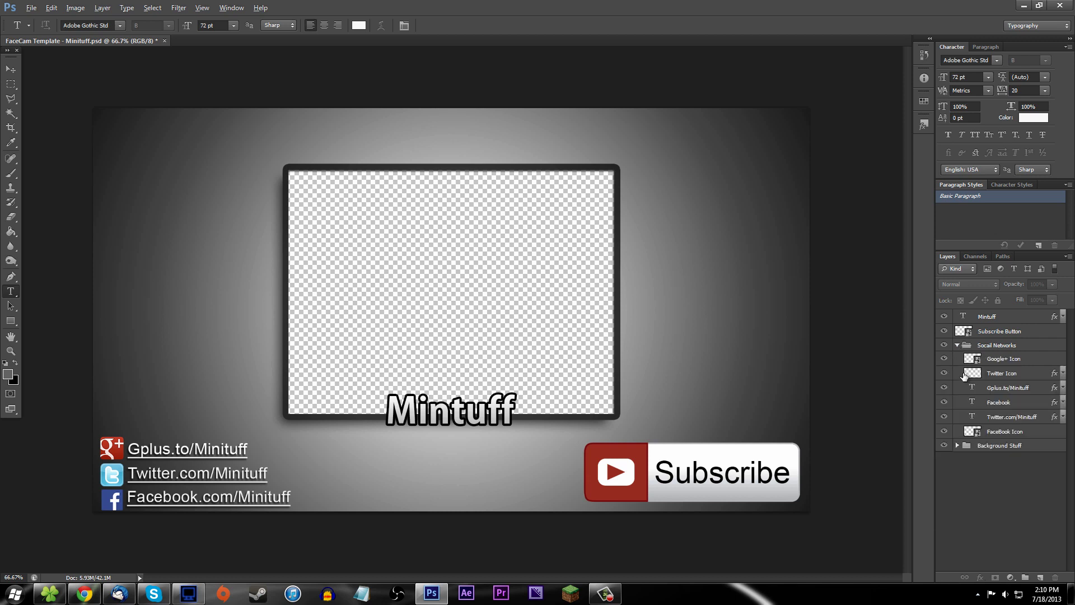
click(997, 374)
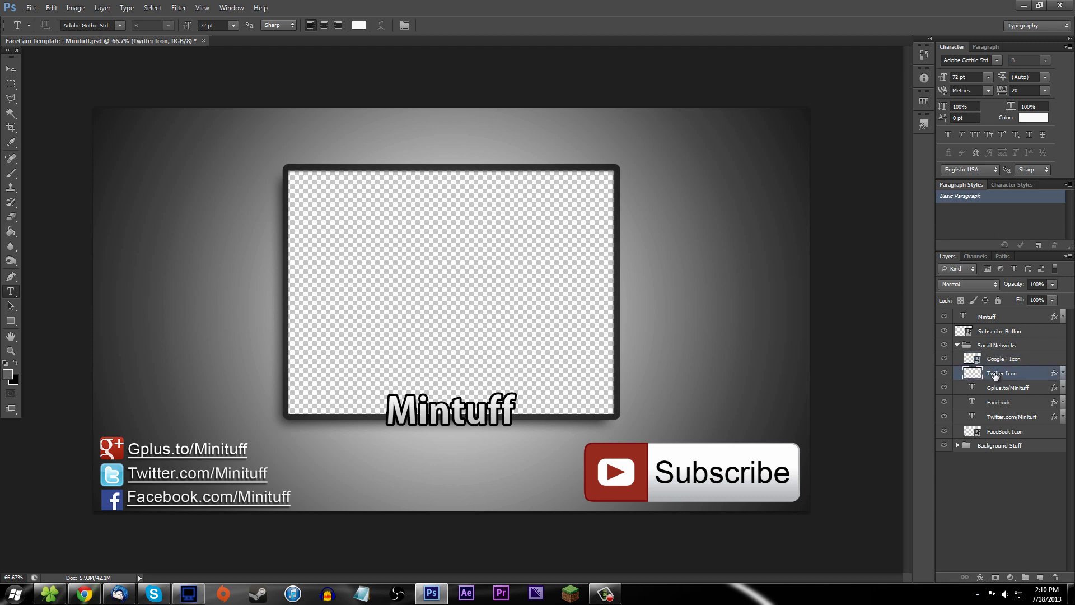
click(1005, 432)
drag(1005, 431, 1006, 382)
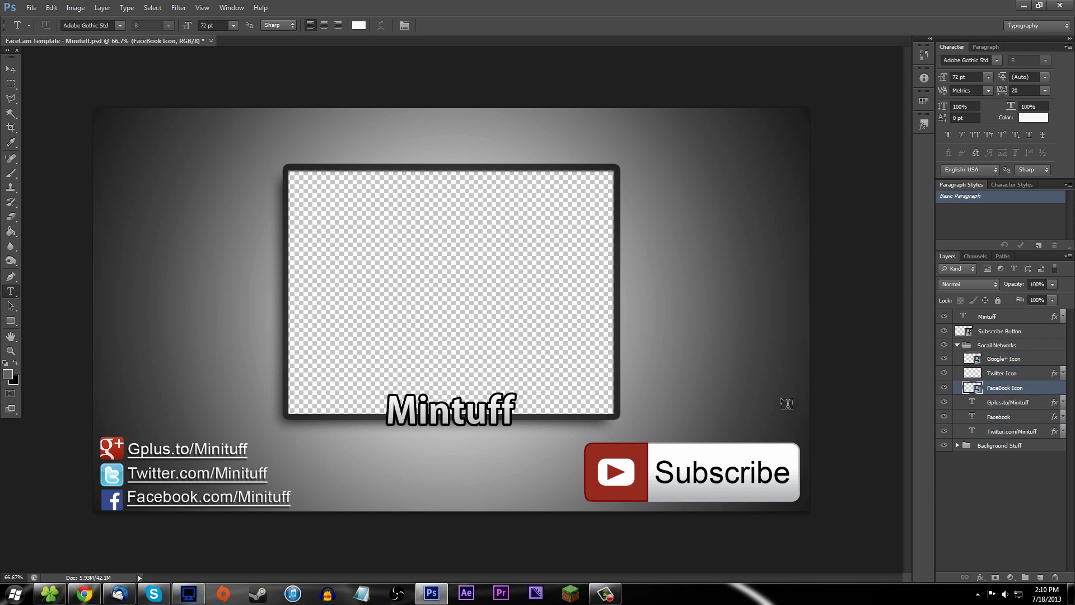
drag(510, 410, 401, 403)
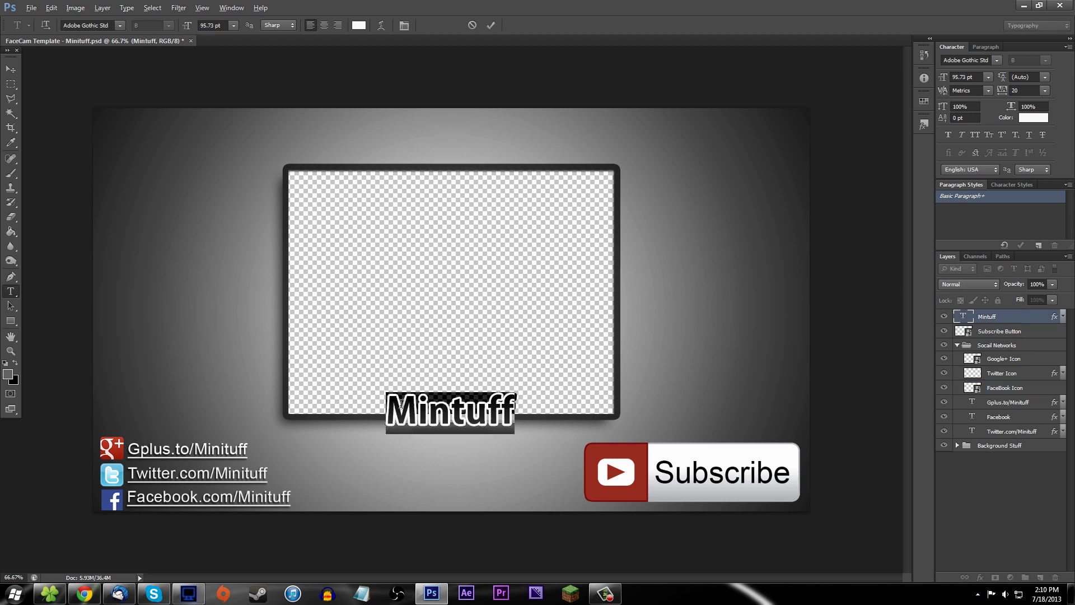
Replace the name text with 'Your Name' and centre it horizontally on the canvas.
text(Your Name)
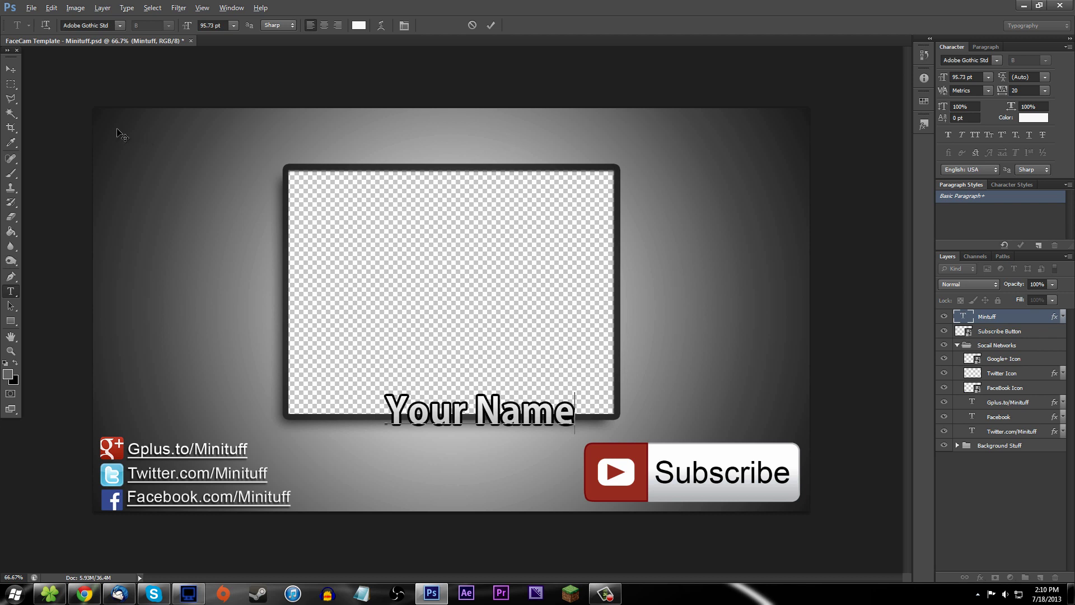
click(11, 113)
click(10, 84)
drag(93, 109, 874, 507)
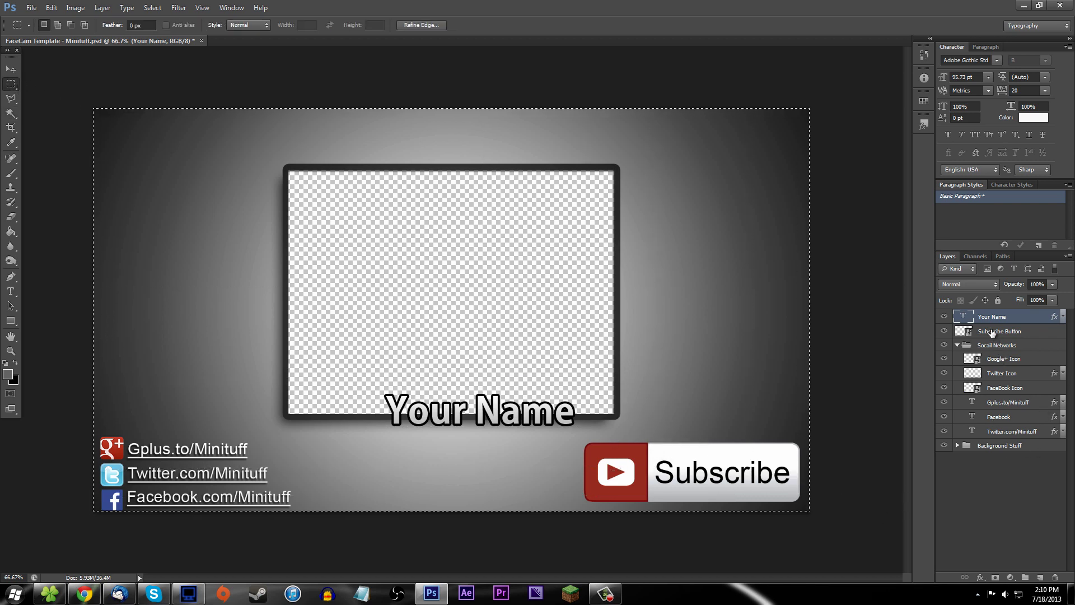
click(12, 74)
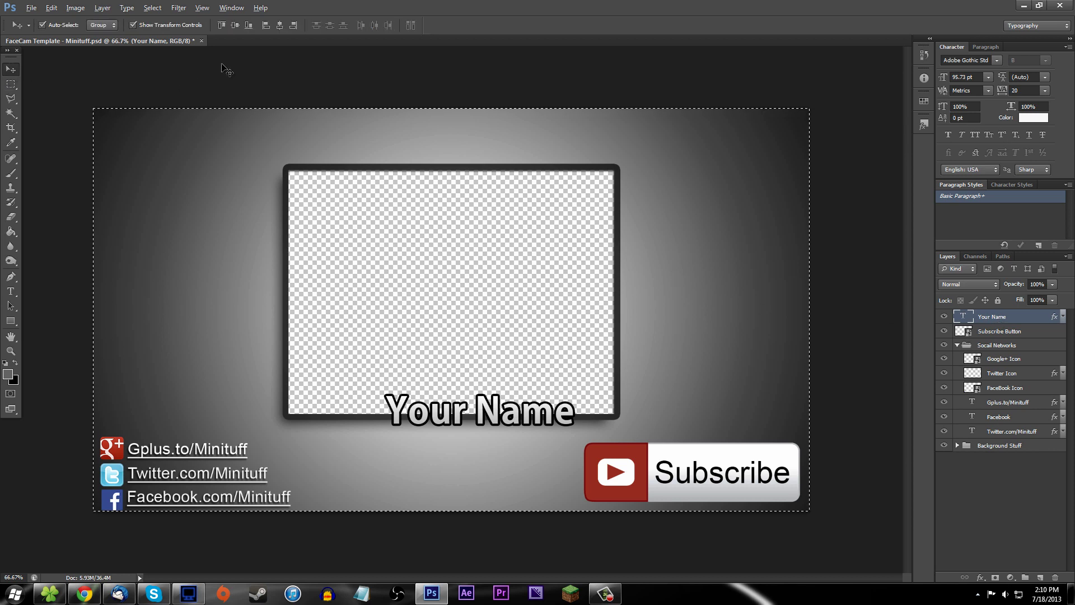
click(280, 29)
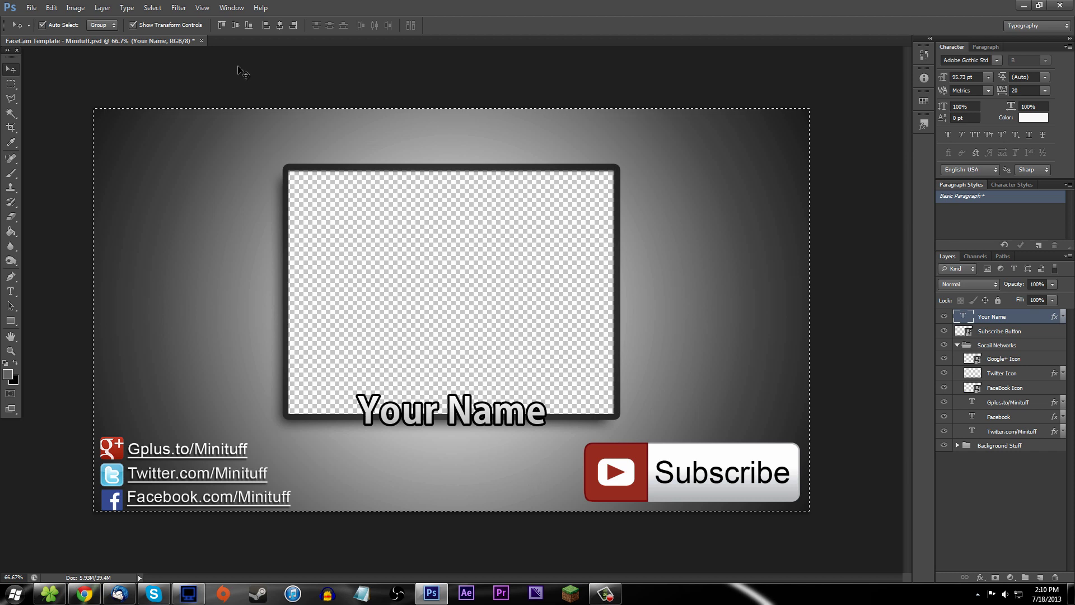
key(ctrl+d)
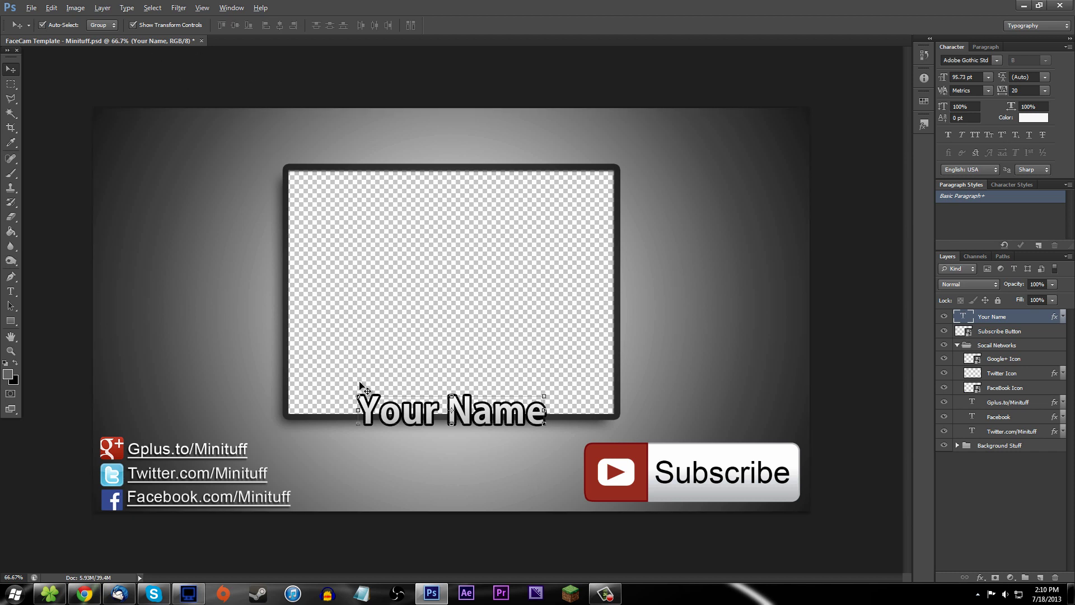
Change the Gplus.to/Minituff text to Gplus.to/You.
click(11, 291)
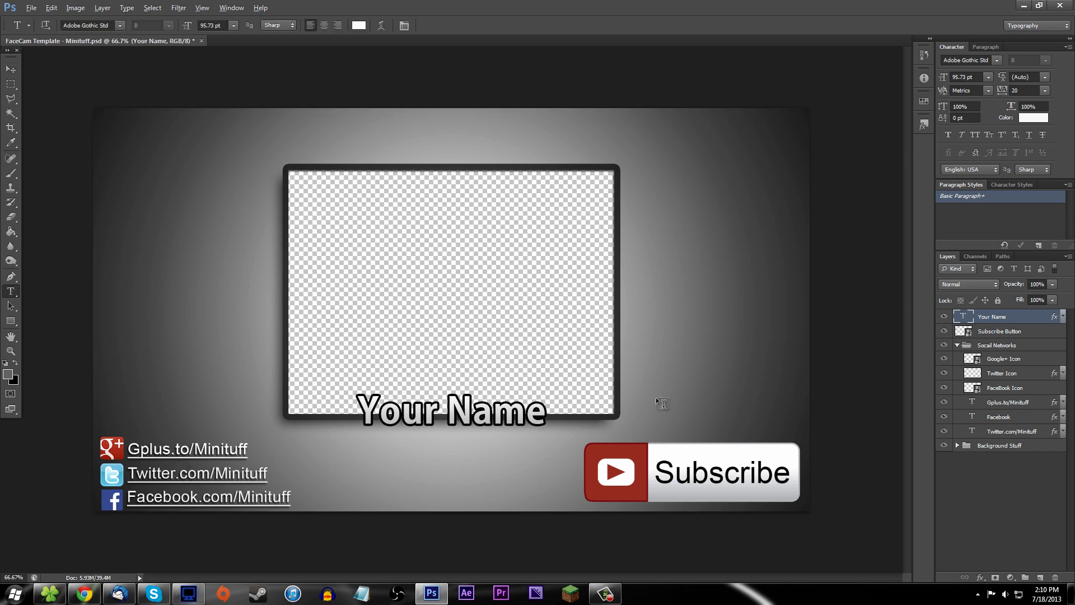
double_click(1000, 402)
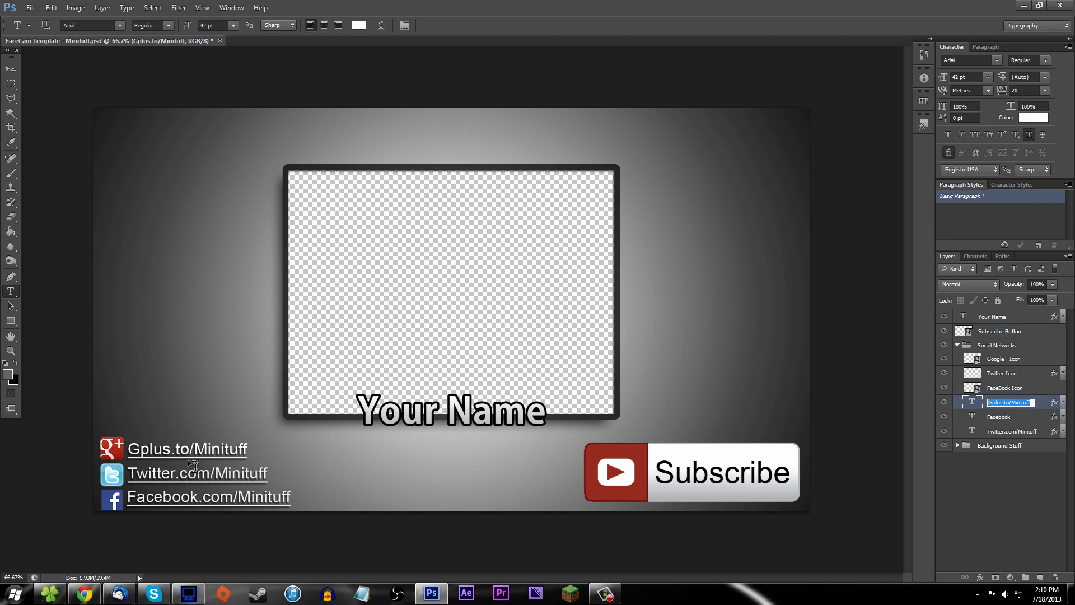
drag(247, 452, 200, 451)
text(You)
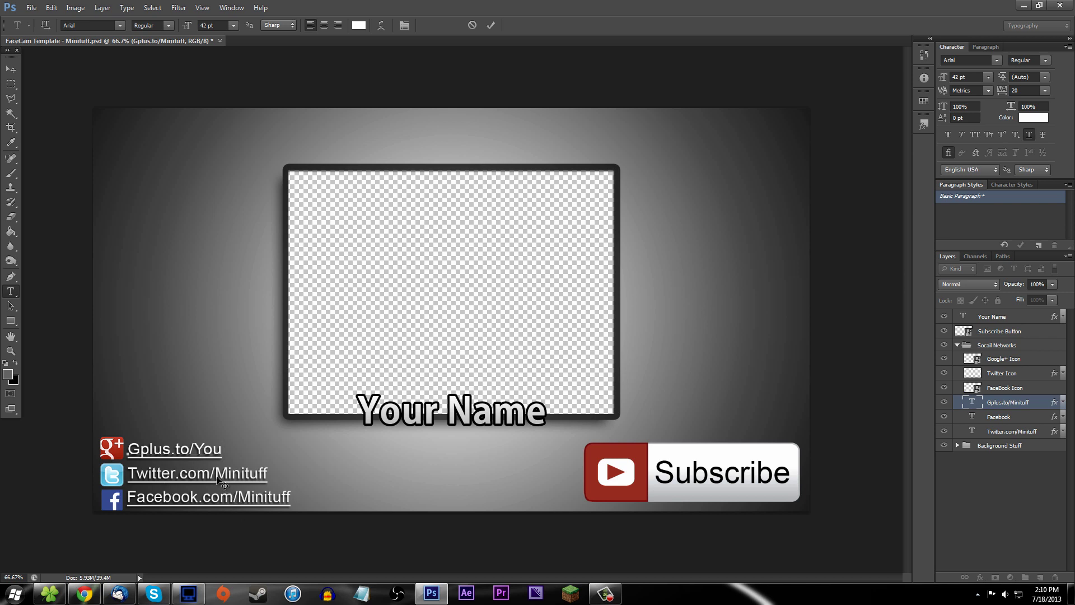
Hide the FaceBook Icon and the Facebook.com/Minituff link layers.
click(943, 388)
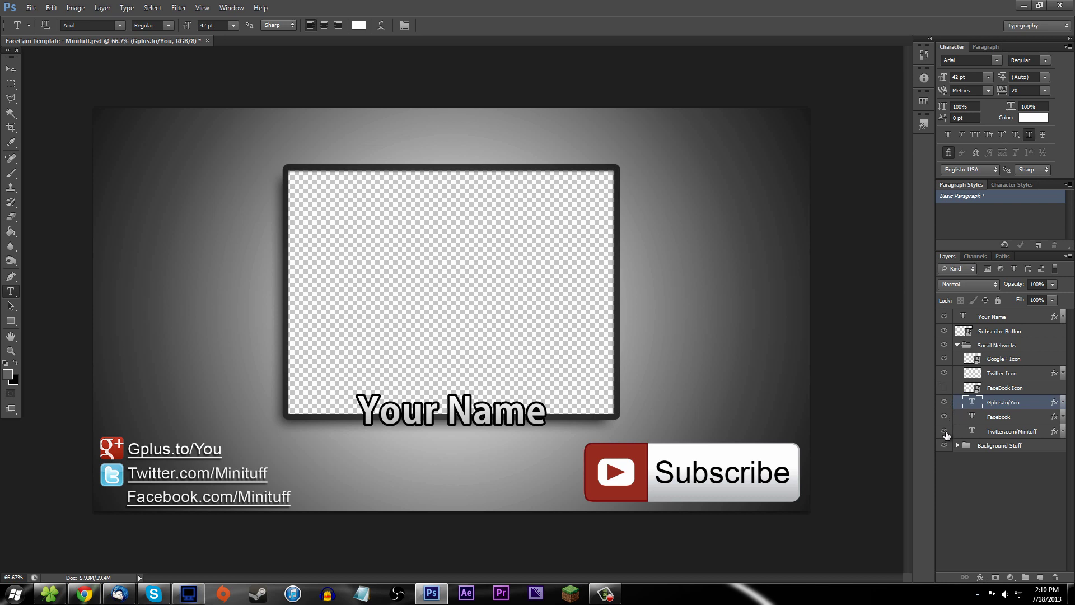
click(944, 417)
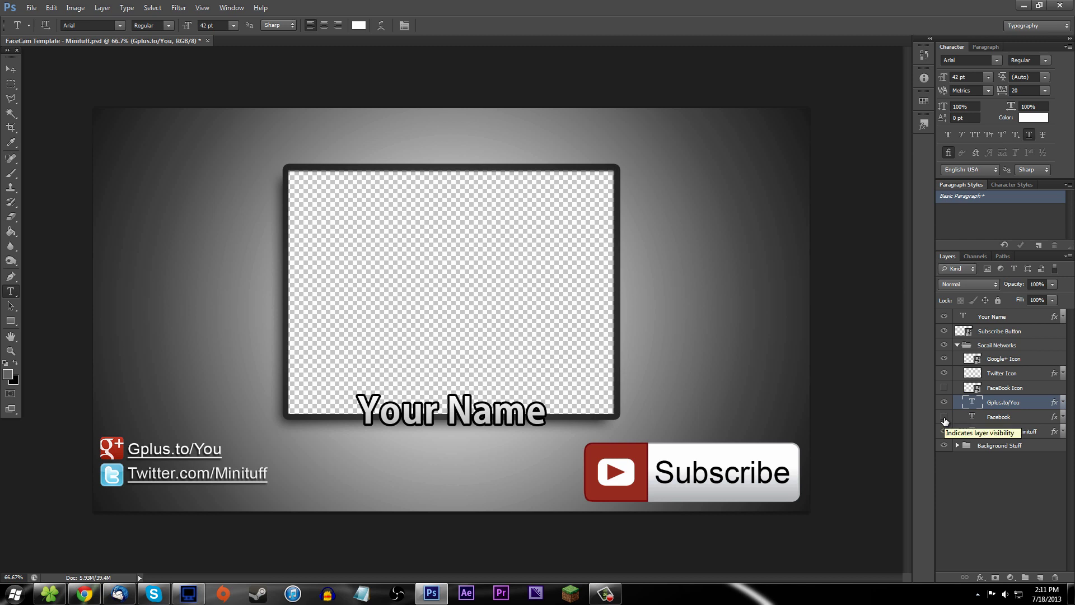
click(11, 68)
click(31, 8)
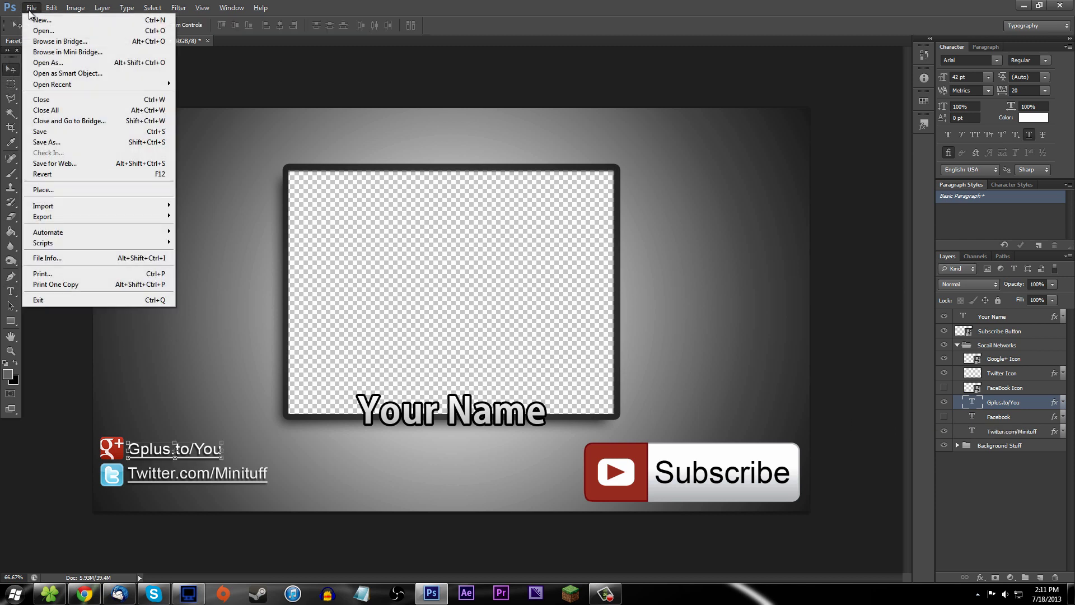
Save a PNG copy, FaceCam Template - Minituff.png, to the Desktop and quit Photoshop without saving.
click(56, 142)
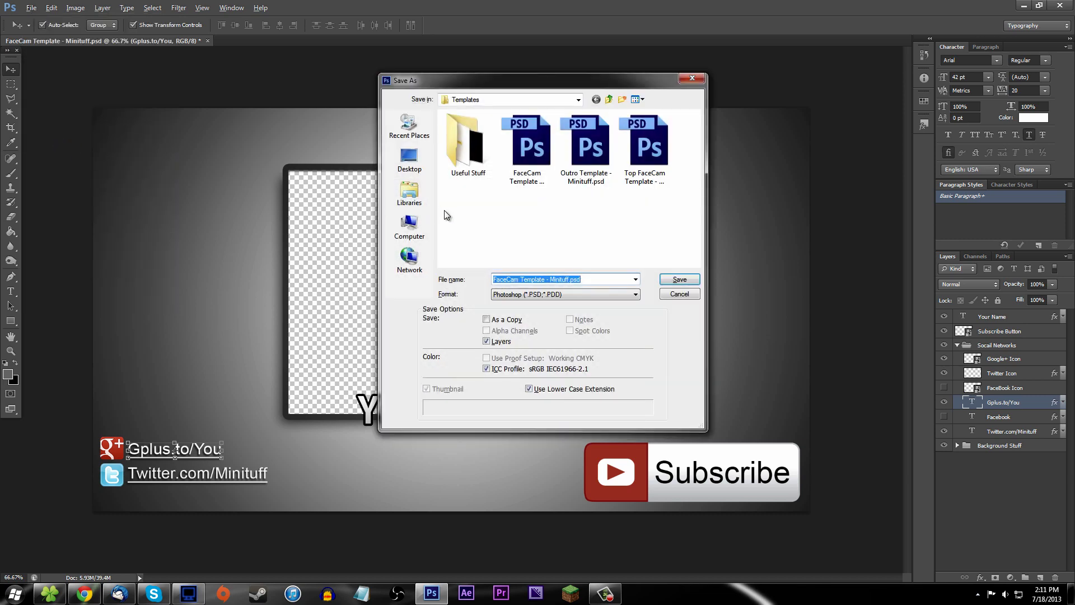
click(409, 158)
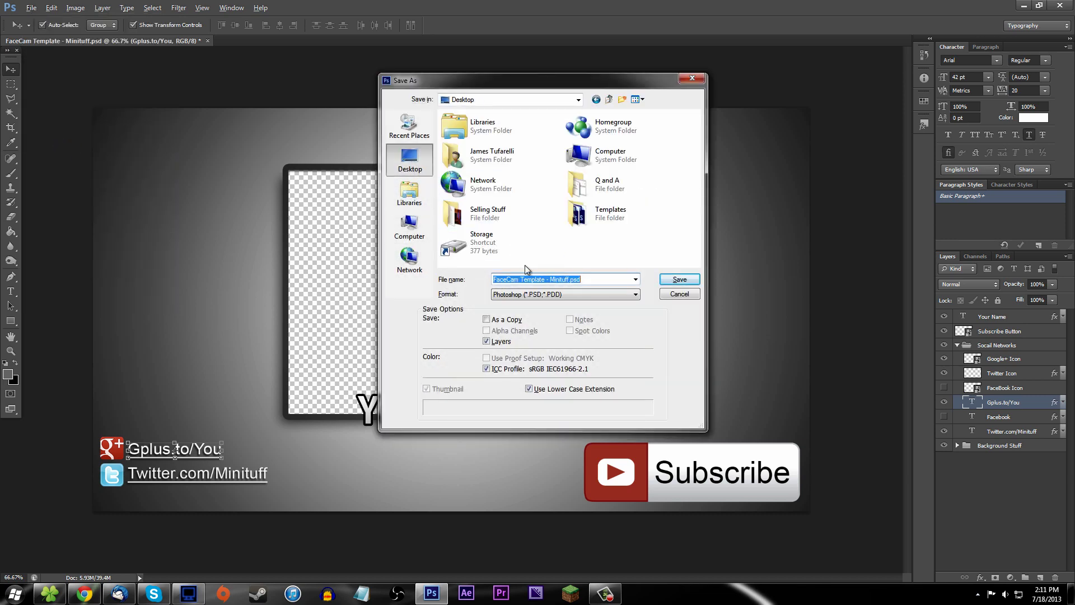
click(527, 294)
click(518, 423)
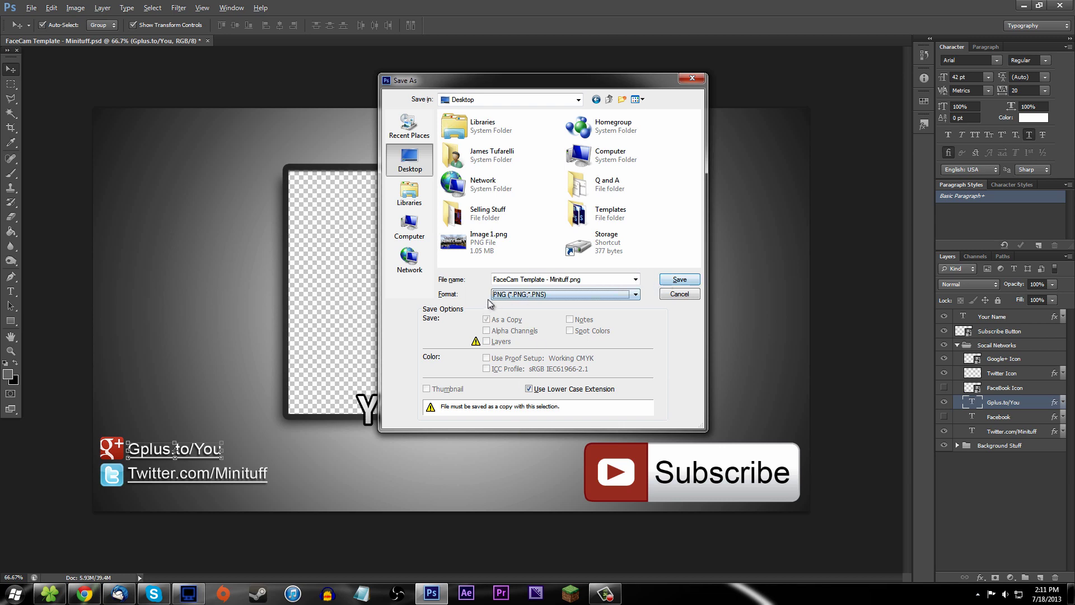
click(680, 280)
click(563, 210)
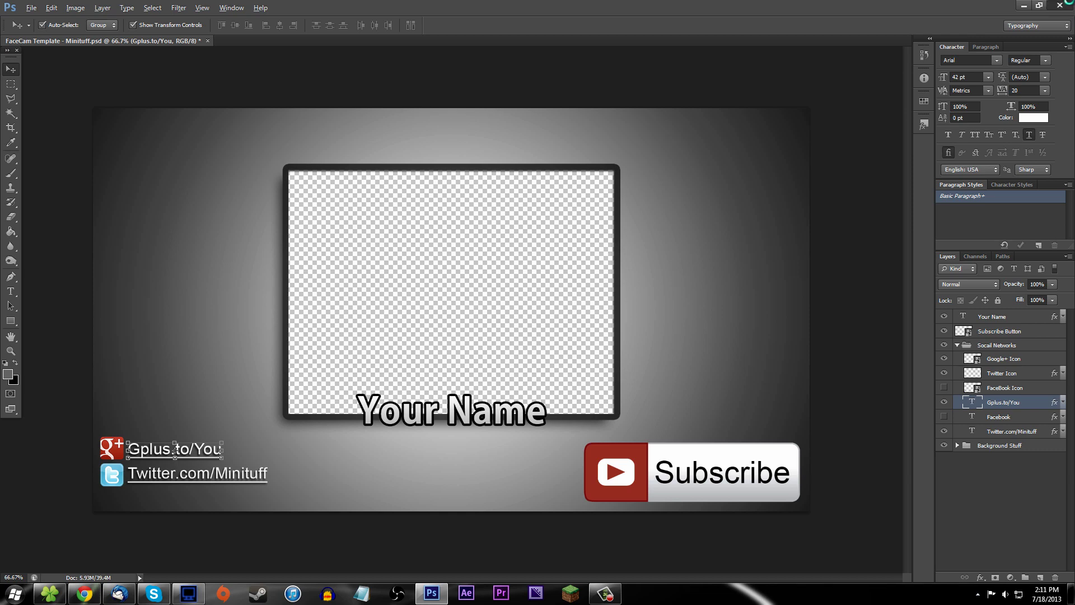
click(1071, 5)
click(539, 224)
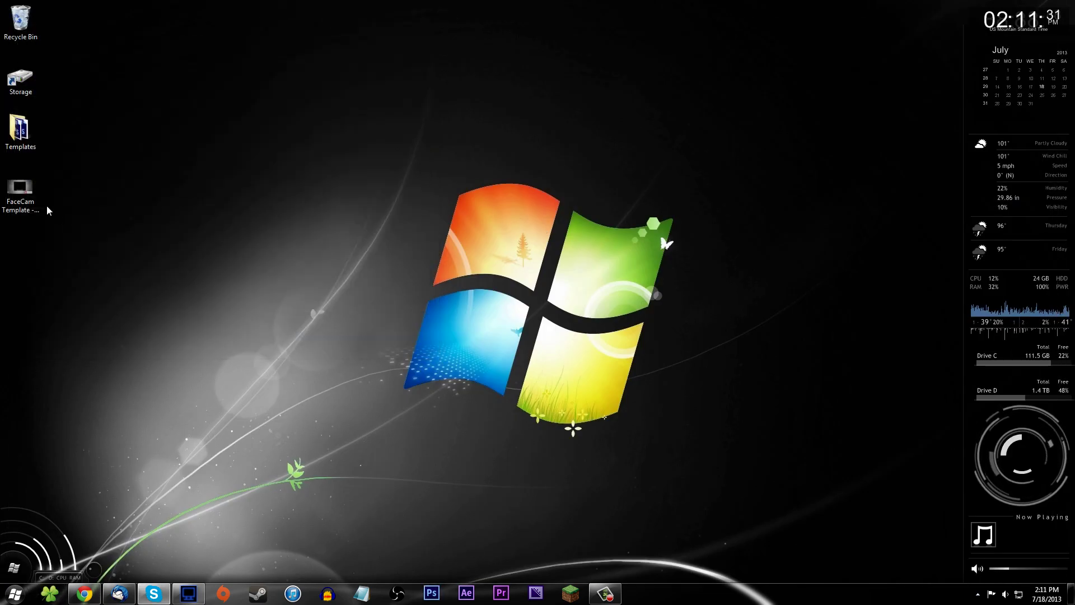
right_click(28, 189)
click(73, 247)
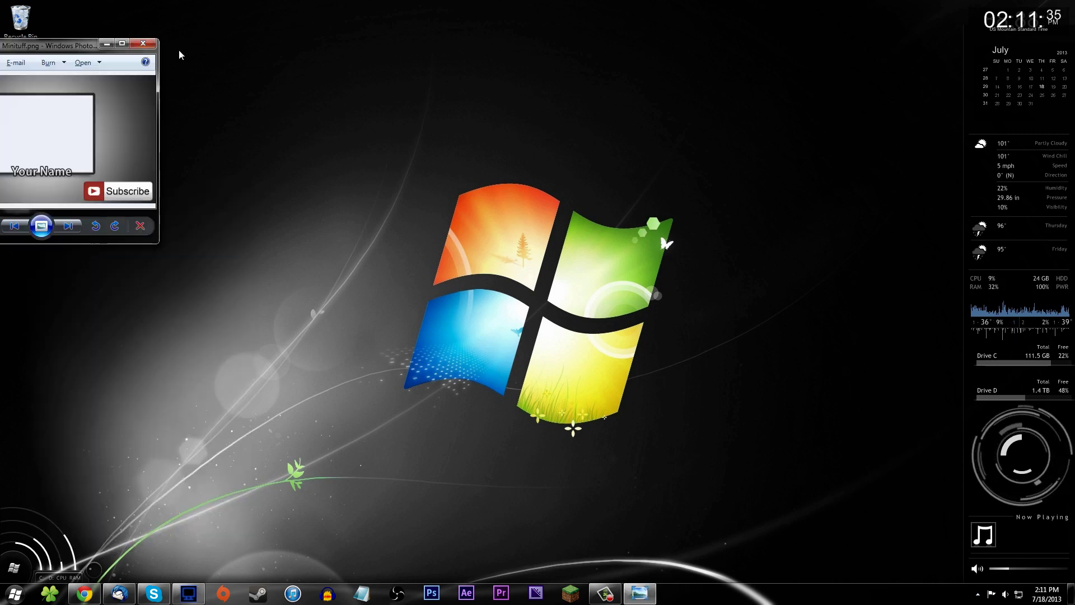
drag(358, 293, 717, 426)
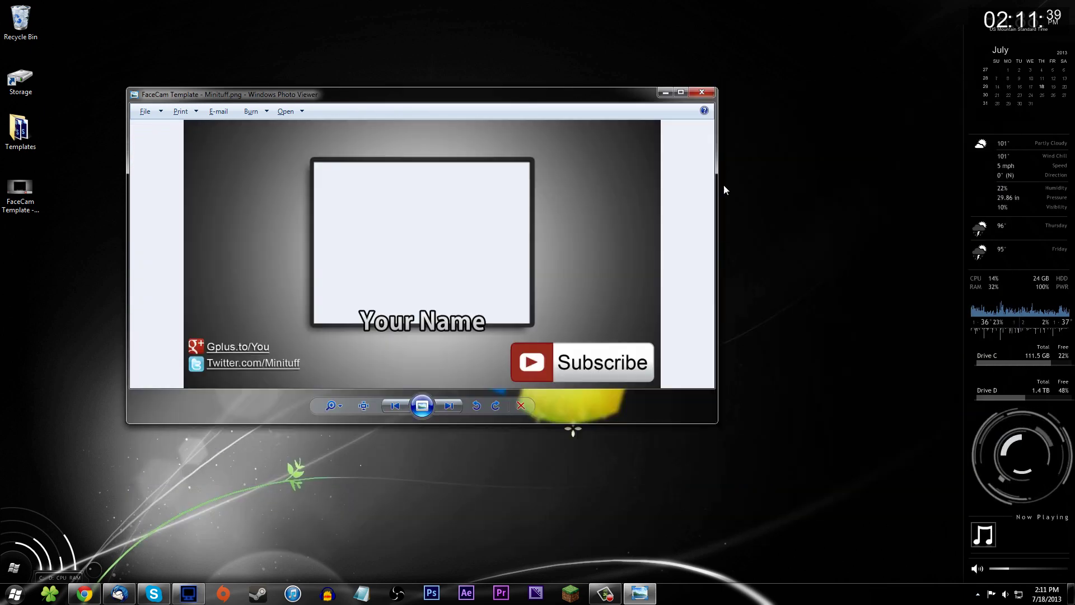
click(698, 95)
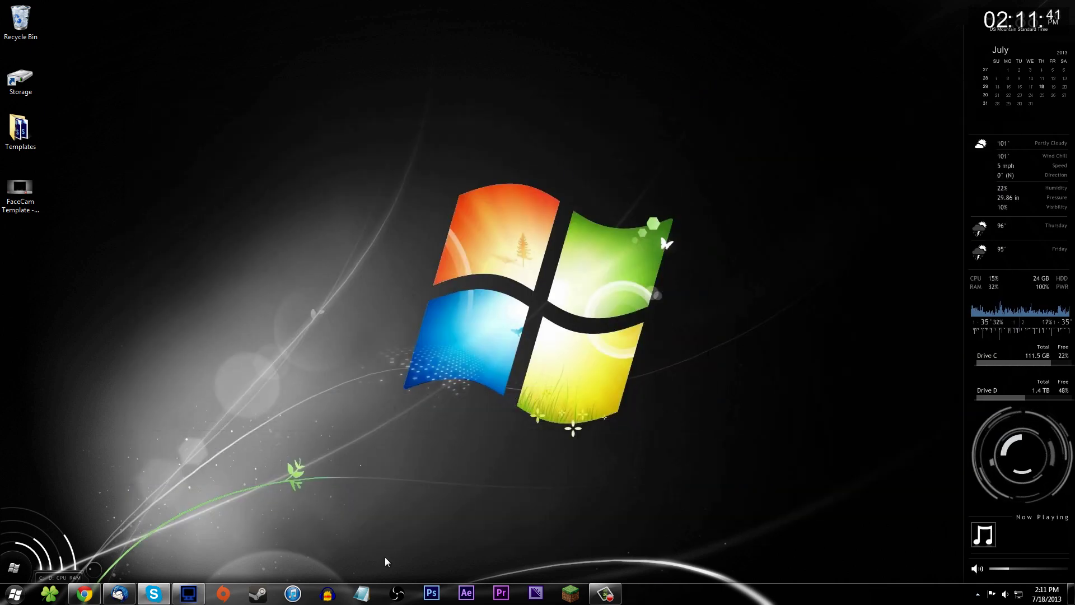
Launch OBS, start the stream preview, and add a new scene named Test.
click(397, 593)
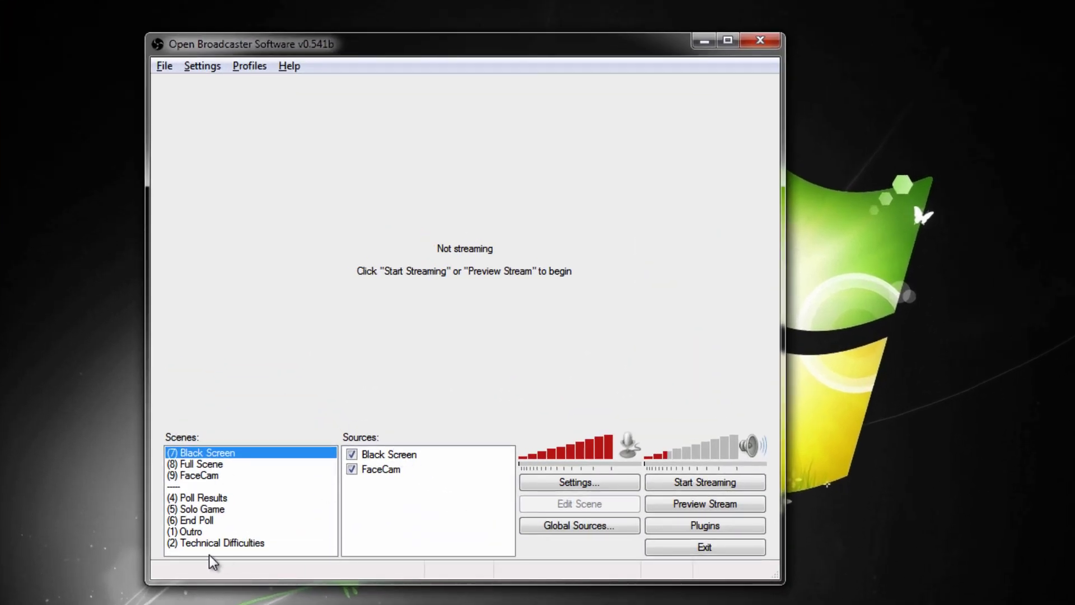
click(701, 513)
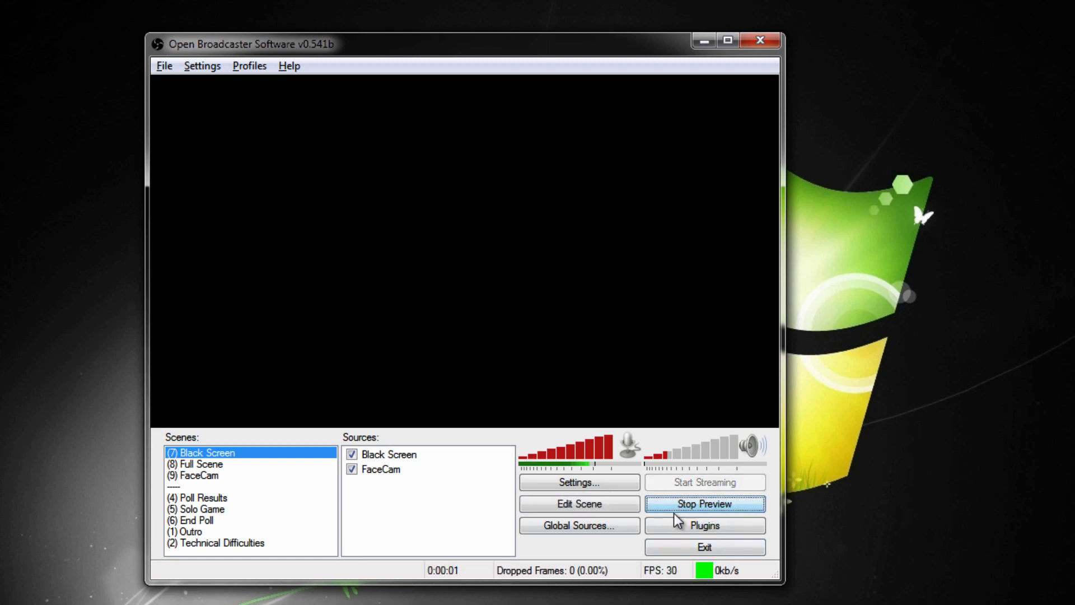
right_click(215, 553)
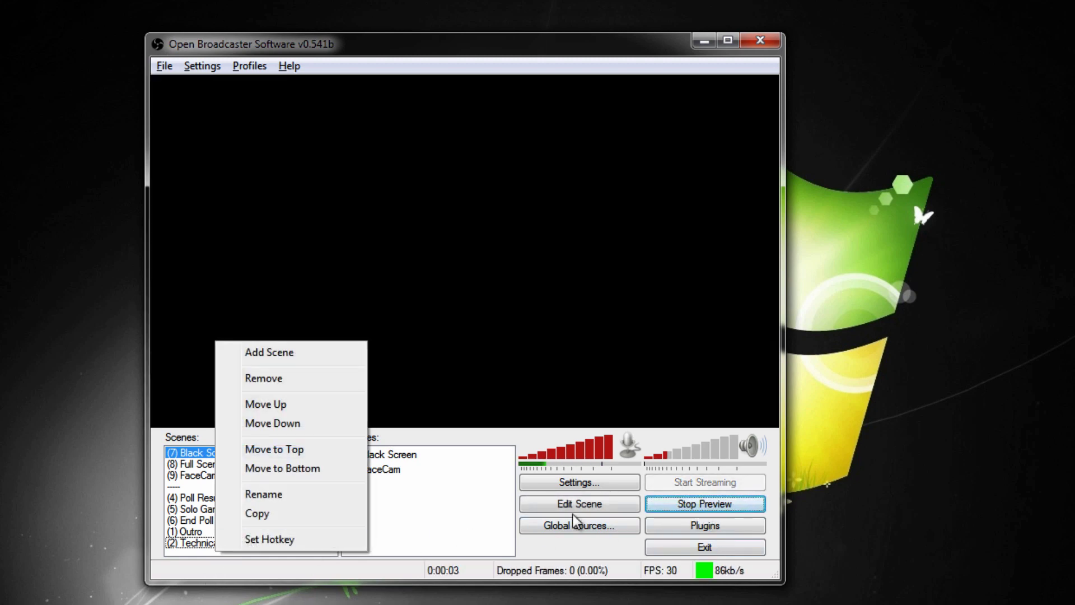
click(302, 354)
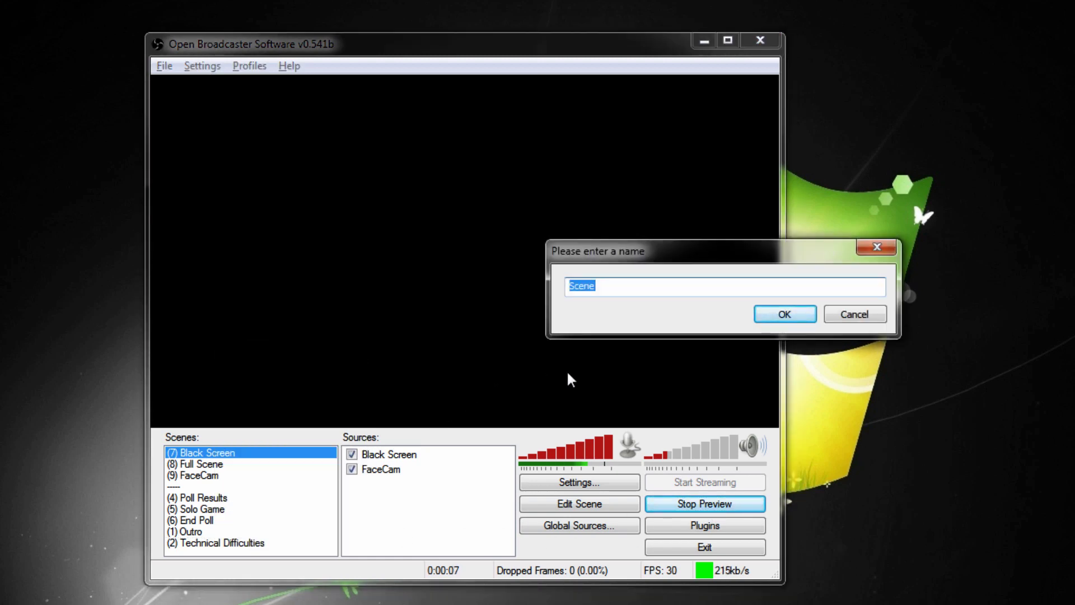
text(Test)
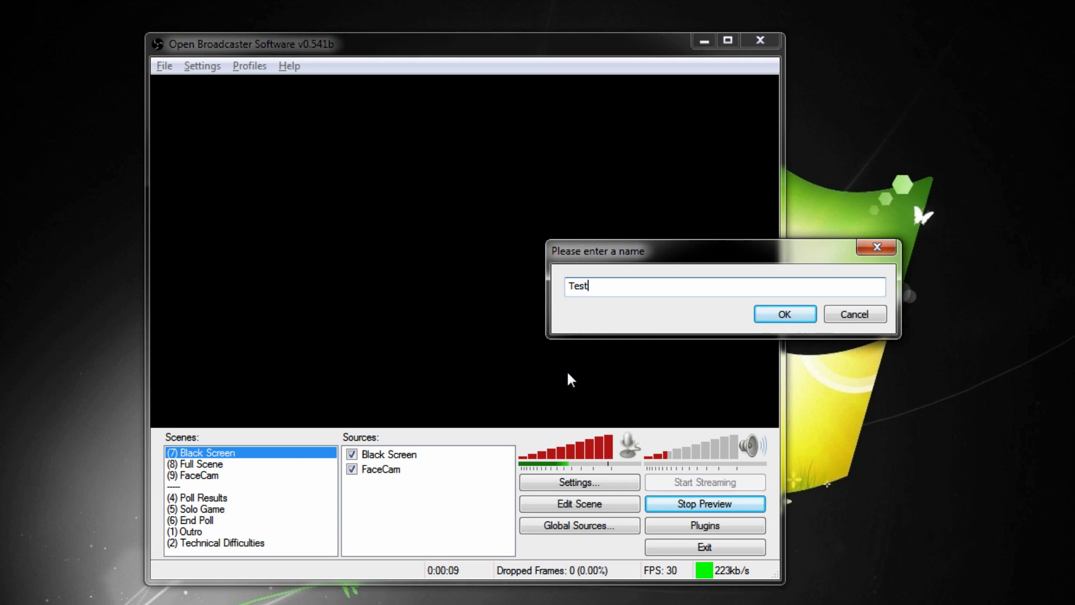
key(Return)
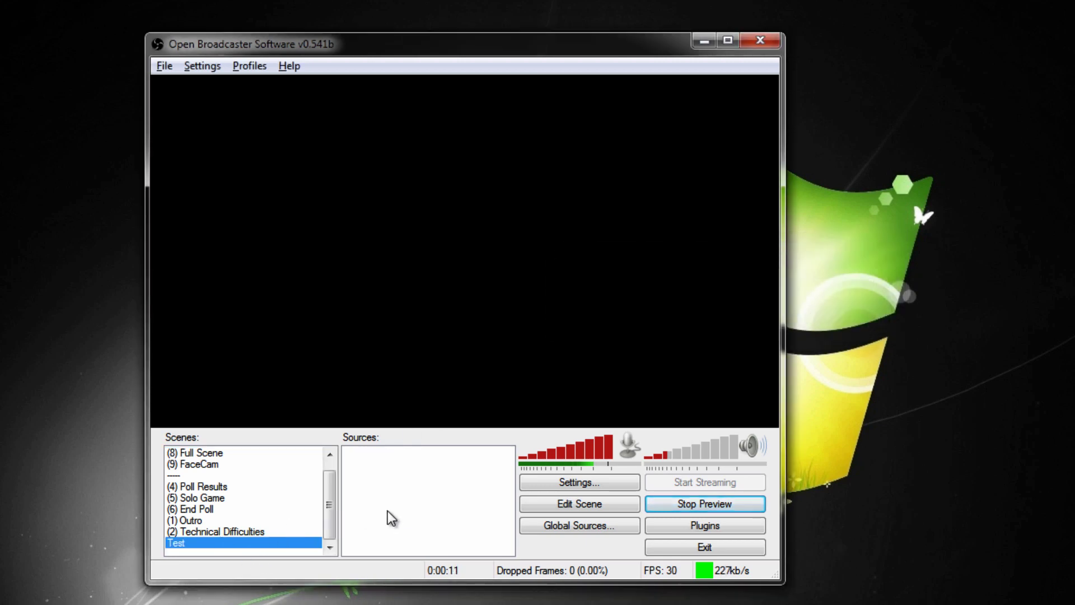
Add an image source named Name to Test using FaceCam Template - Minituff.png from the Desktop.
right_click(375, 490)
mouse_move(423, 507)
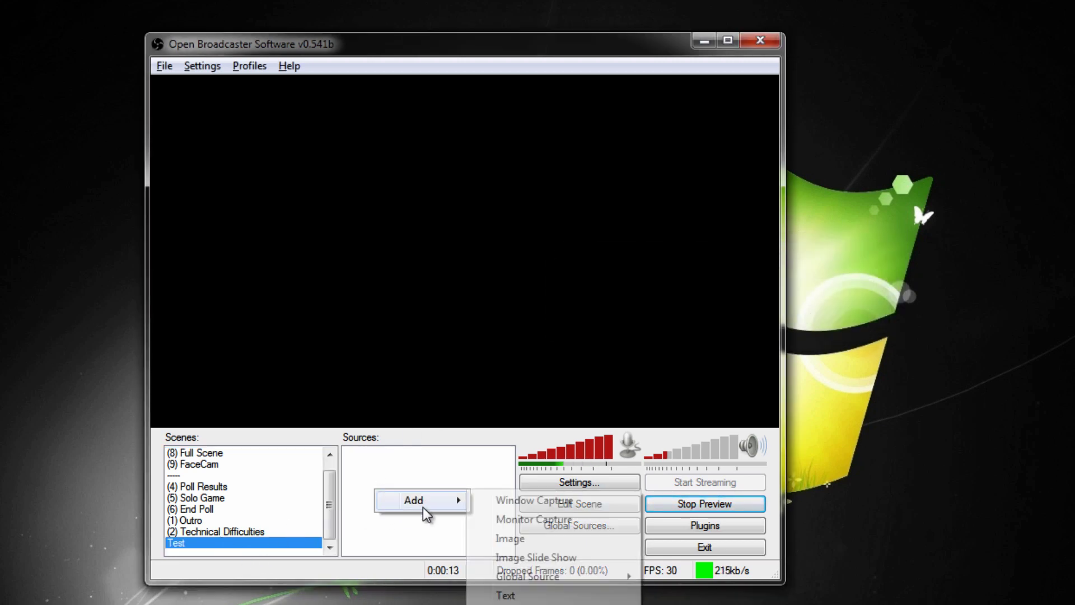
click(530, 538)
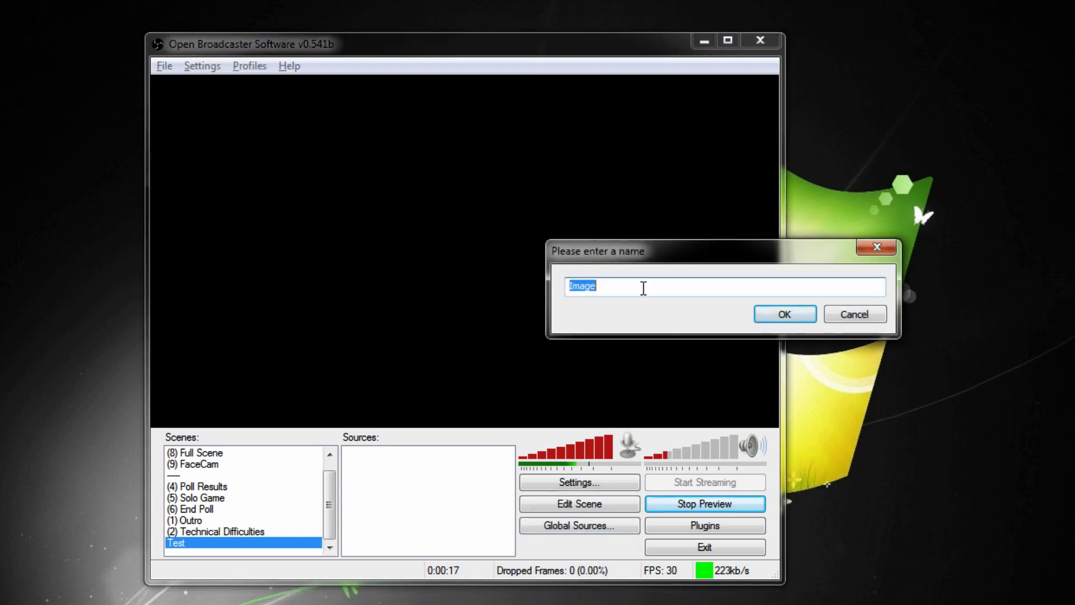
text(Name)
key(Return)
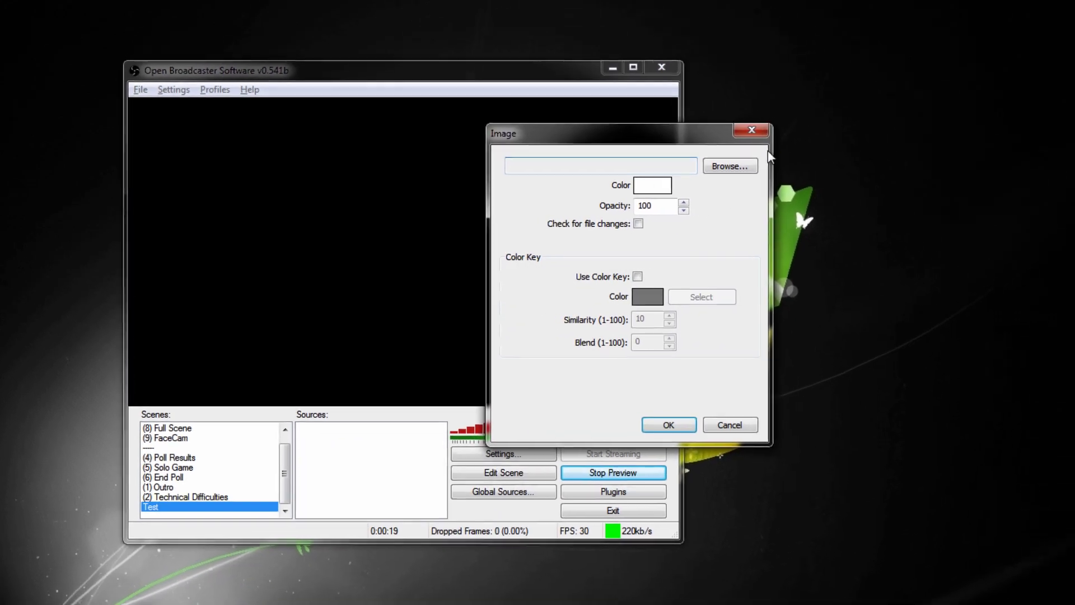
click(650, 177)
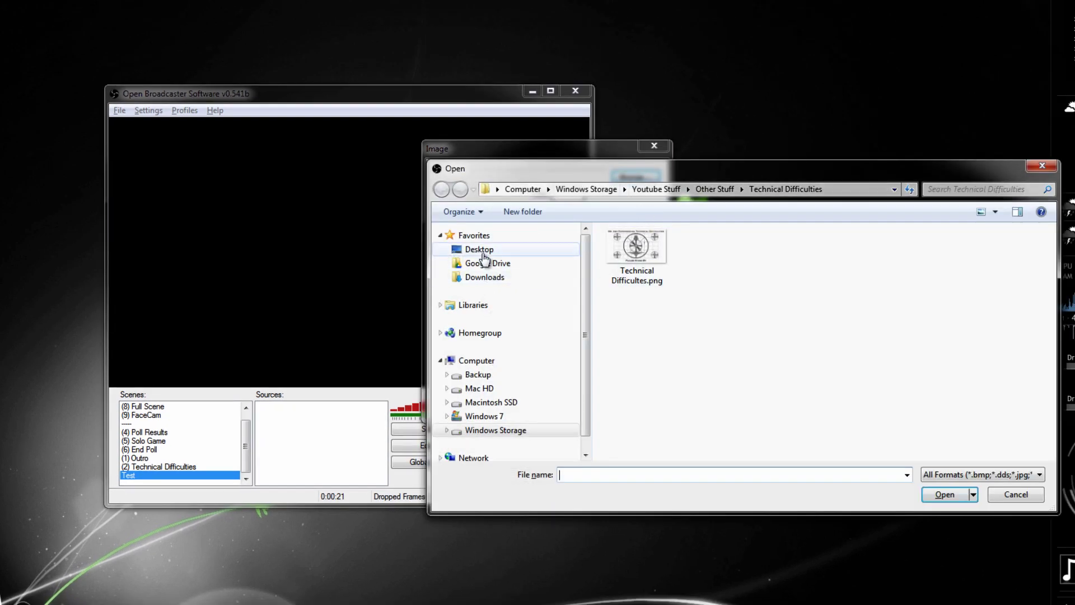
click(479, 249)
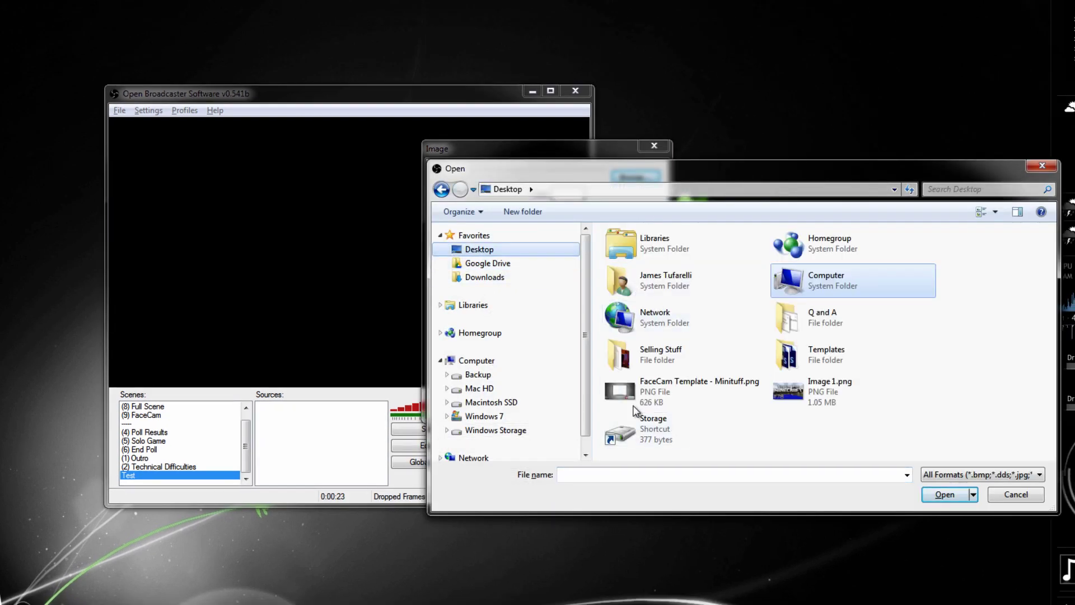
click(677, 387)
click(946, 495)
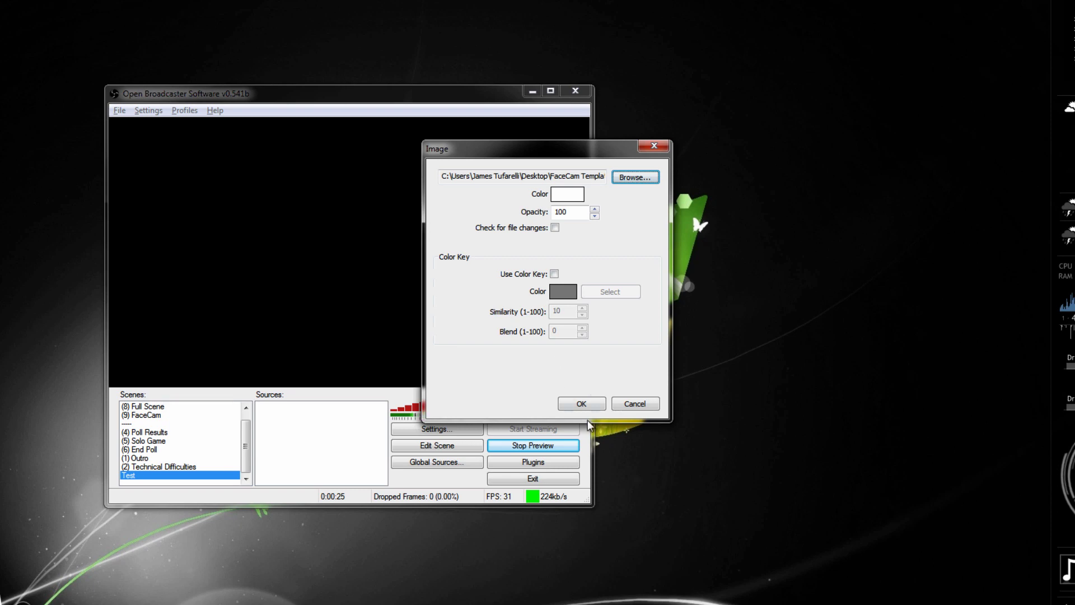
click(571, 400)
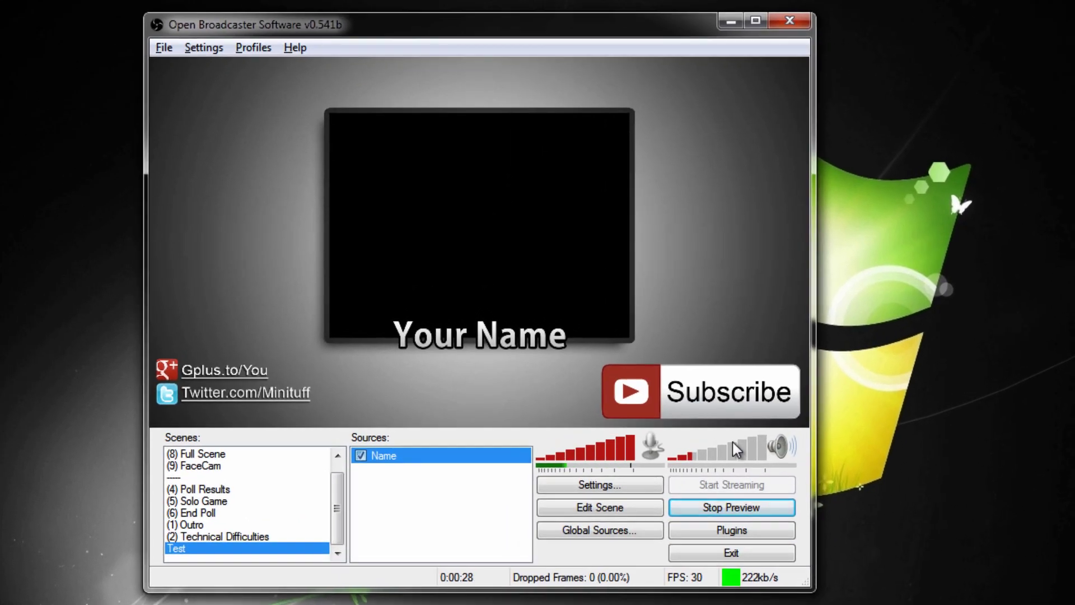
Lower desktop audio slightly and resize the Name template image to fill the whole preview.
click(681, 445)
click(610, 506)
drag(804, 428, 487, 247)
drag(307, 163, 430, 248)
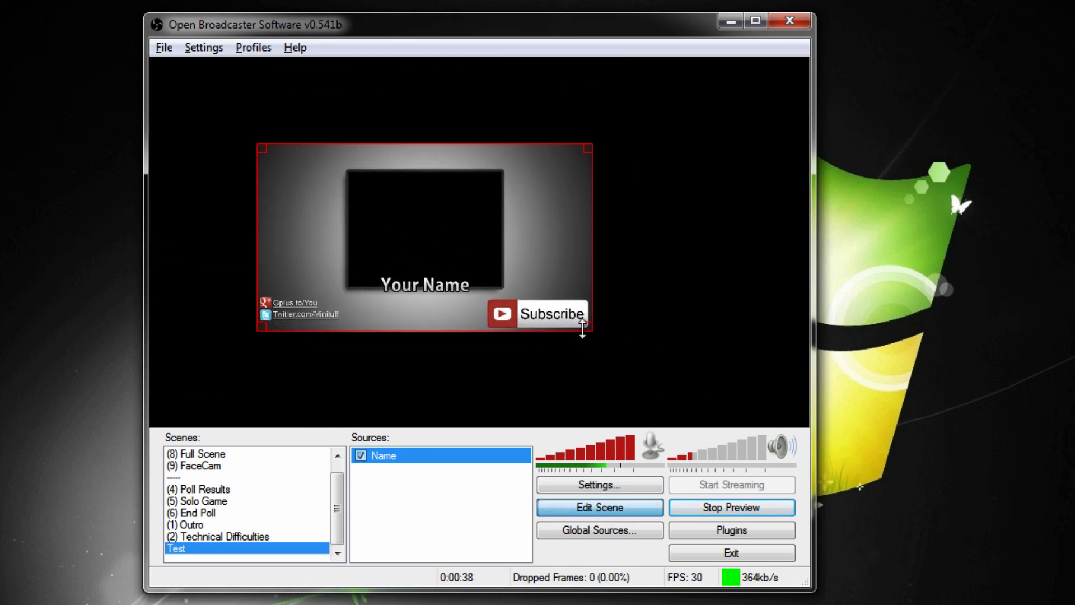
drag(588, 329, 796, 398)
drag(658, 354, 524, 256)
drag(694, 361, 807, 405)
click(651, 510)
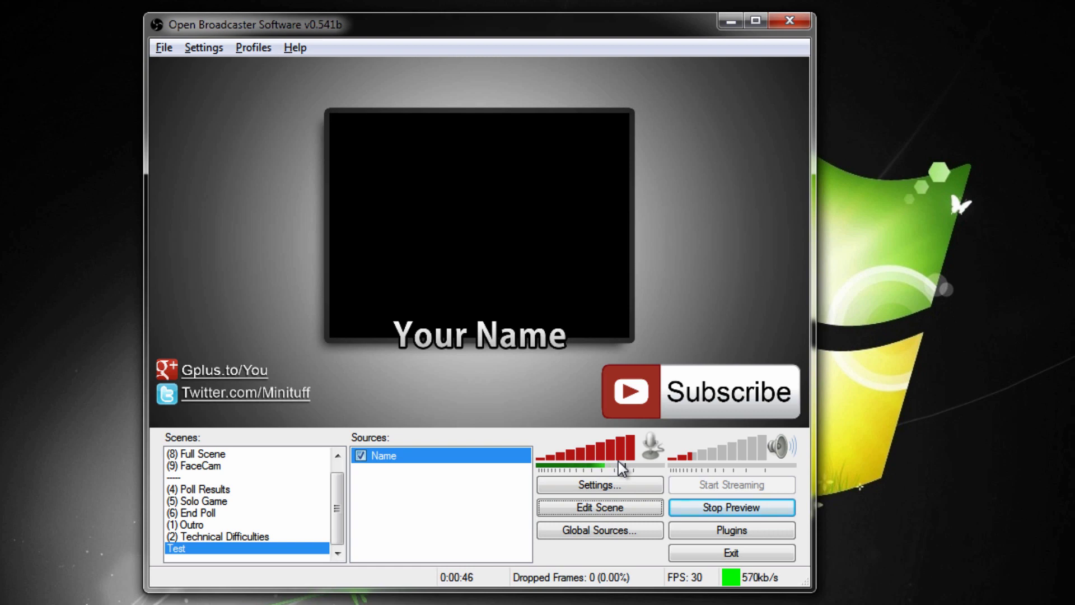
click(415, 500)
Add the FaceCam global source to the Test scene.
right_click(415, 500)
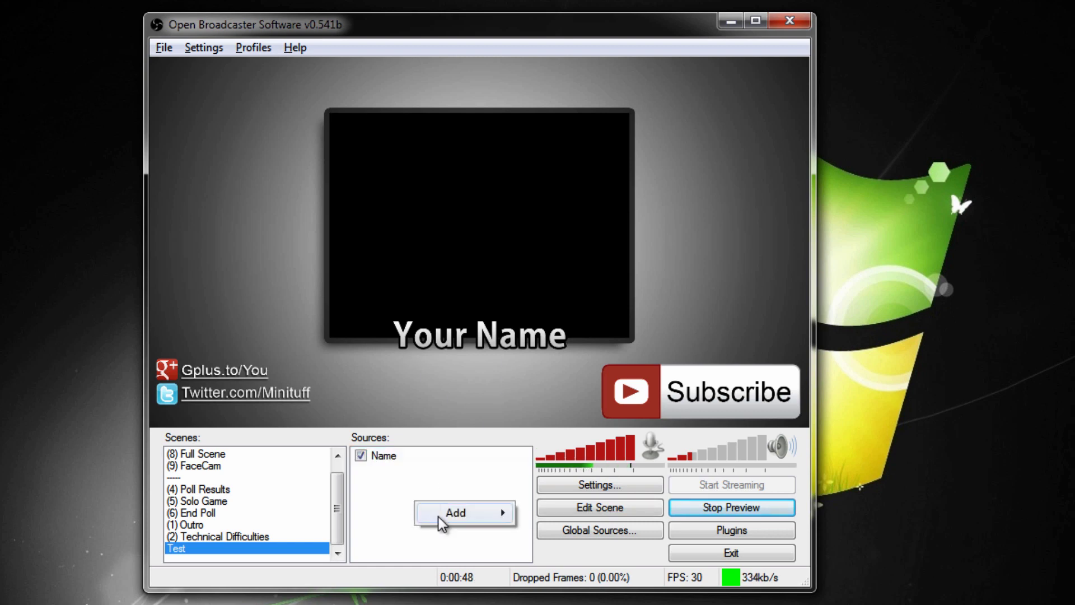
mouse_move(438, 516)
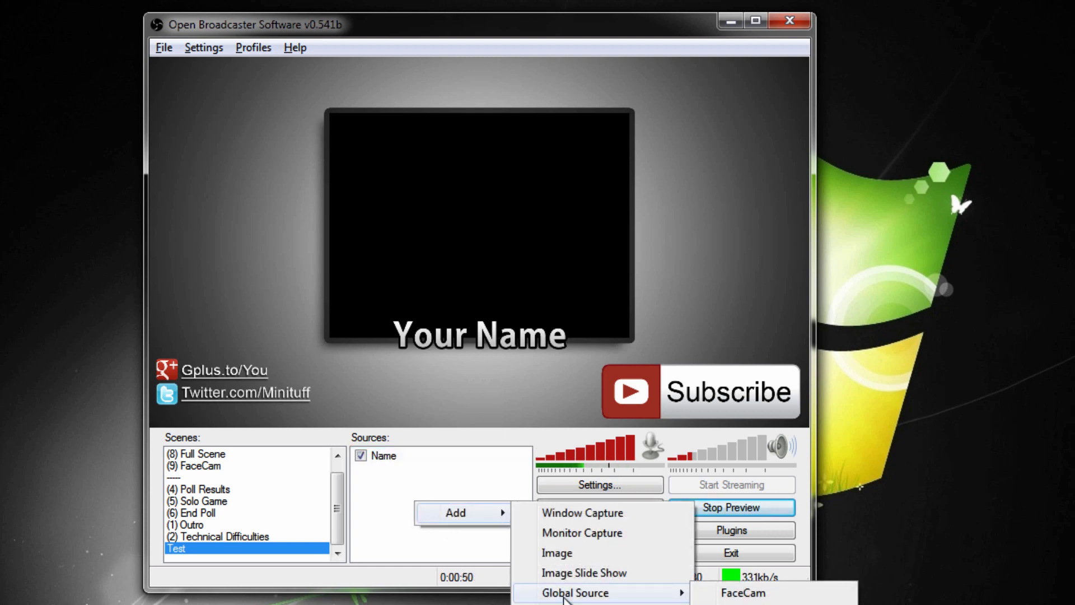
key(Escape)
key(Escape)
key(Escape)
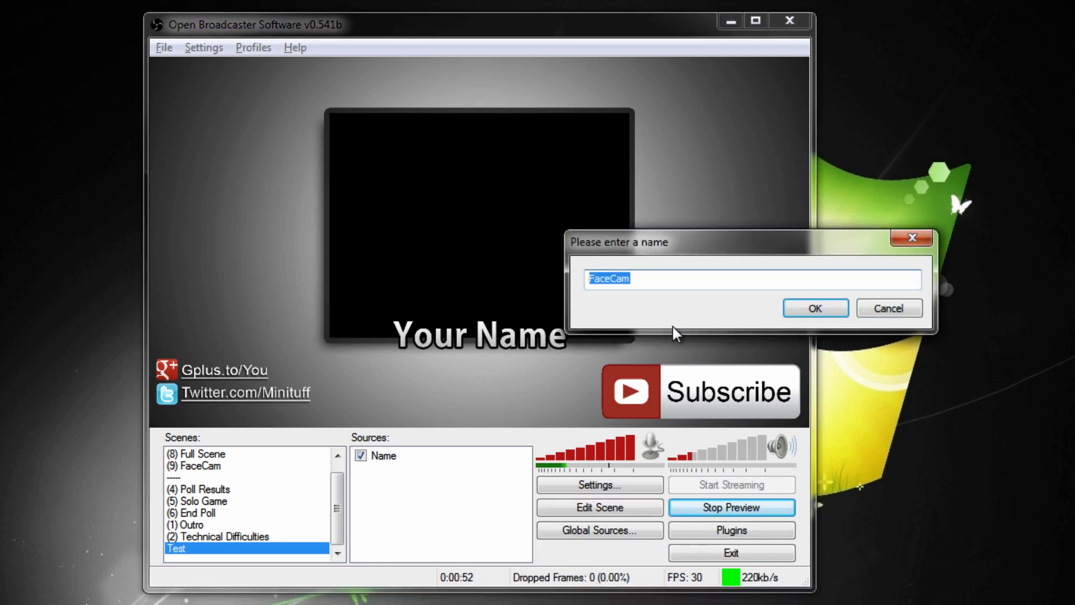
click(816, 308)
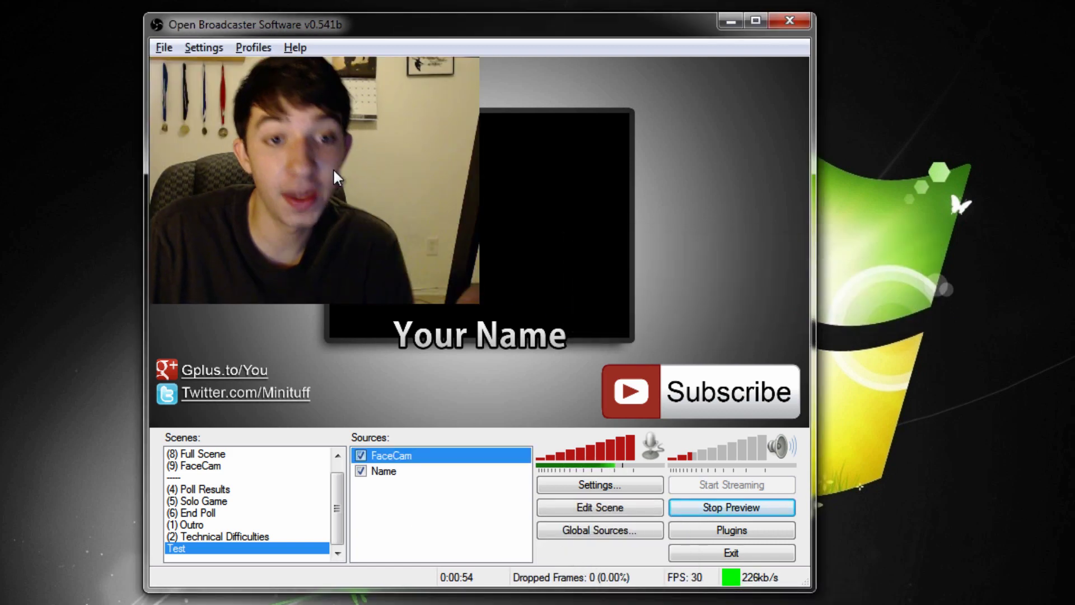
double_click(397, 455)
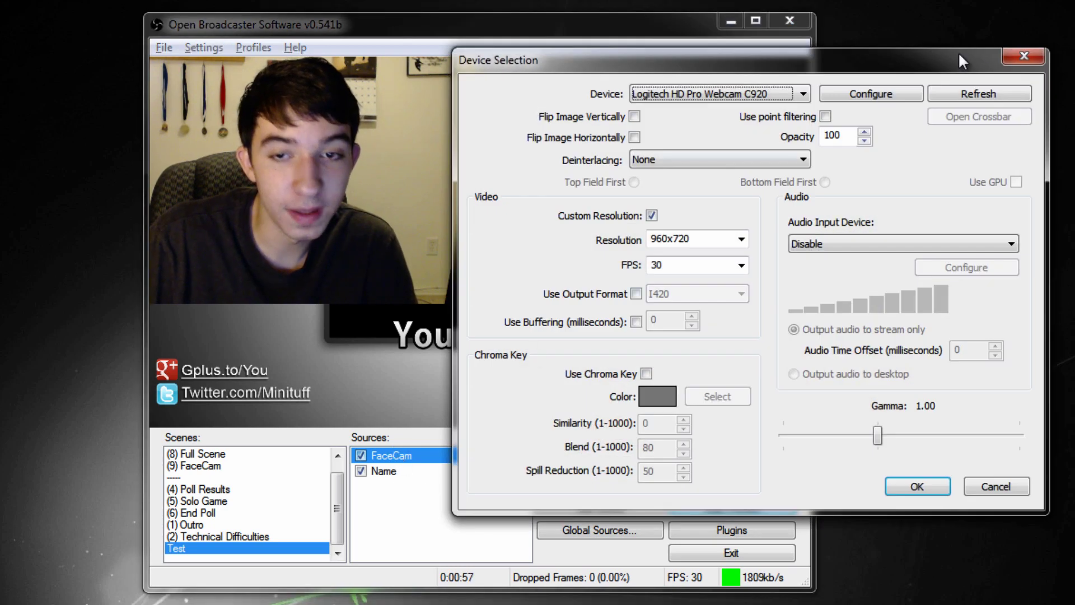
click(1012, 56)
Move FaceCam below the Your Name overlay, fit the webcam into the centre frame, then close OBS.
right_click(396, 458)
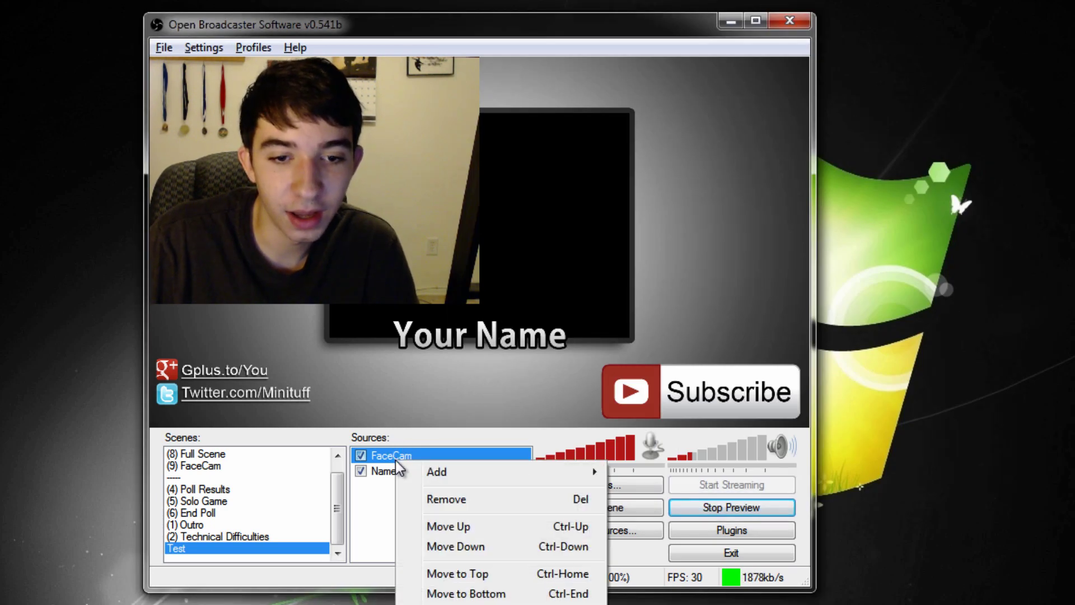
click(451, 546)
click(547, 502)
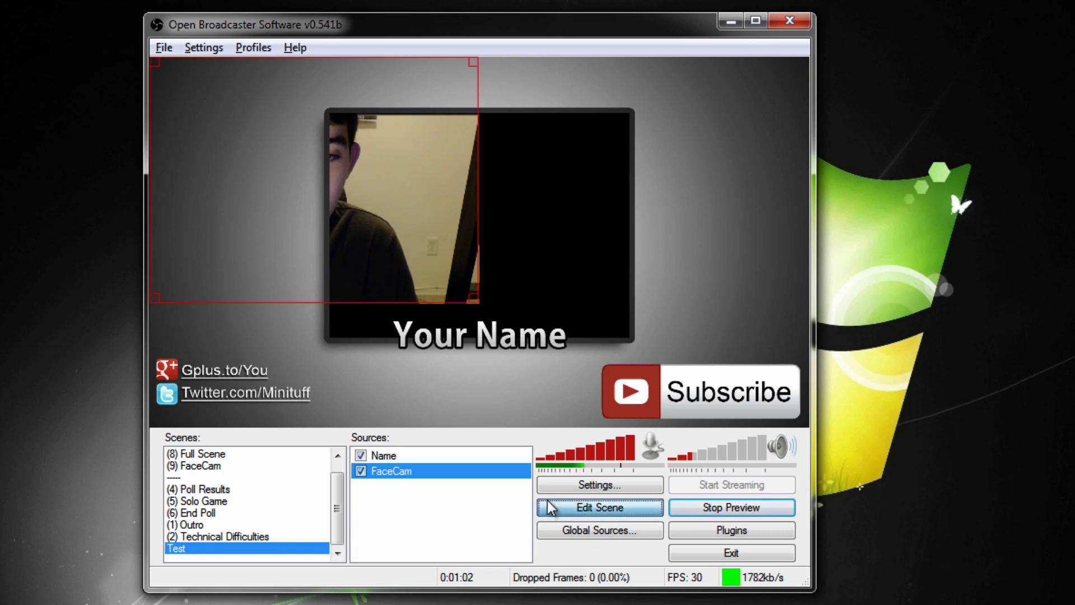
drag(391, 221, 560, 266)
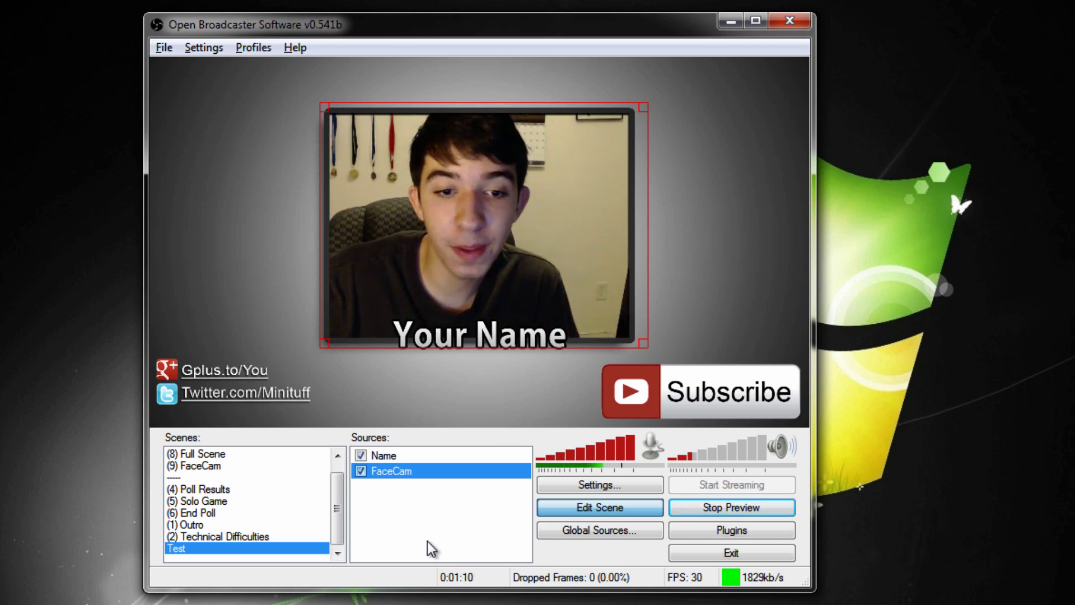
click(783, 24)
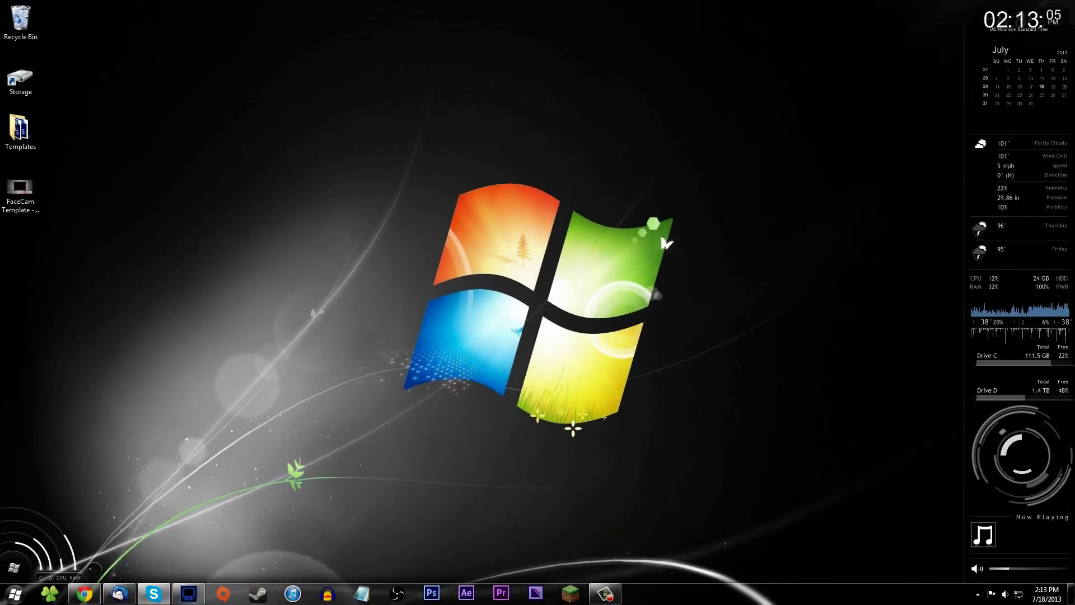
Open Outro Template - Minituff.psd from the Templates folder and select the Manual Guidelines layer.
double_click(20, 129)
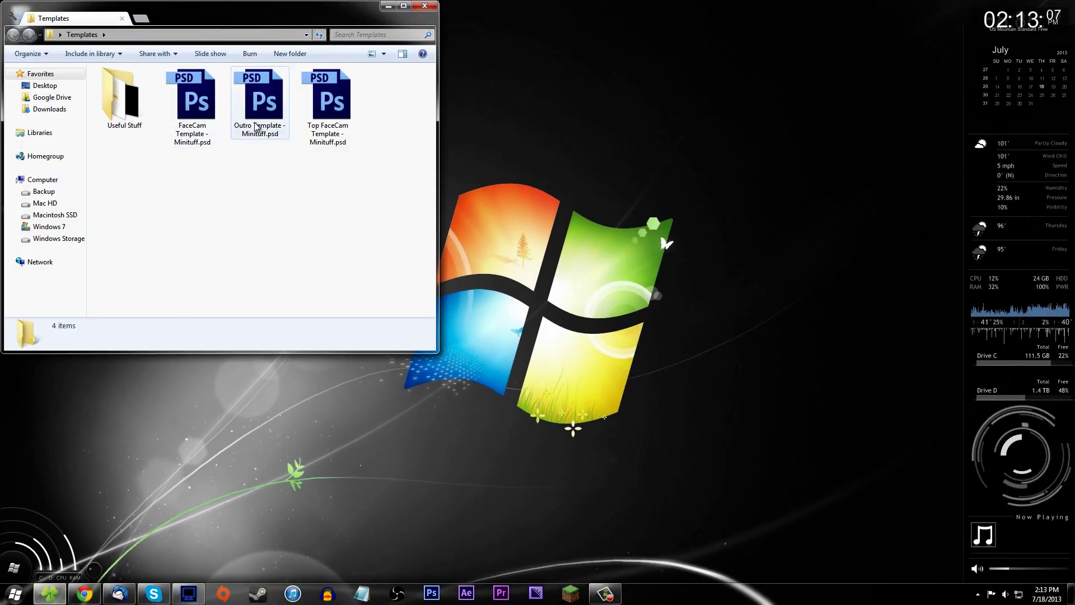
double_click(259, 102)
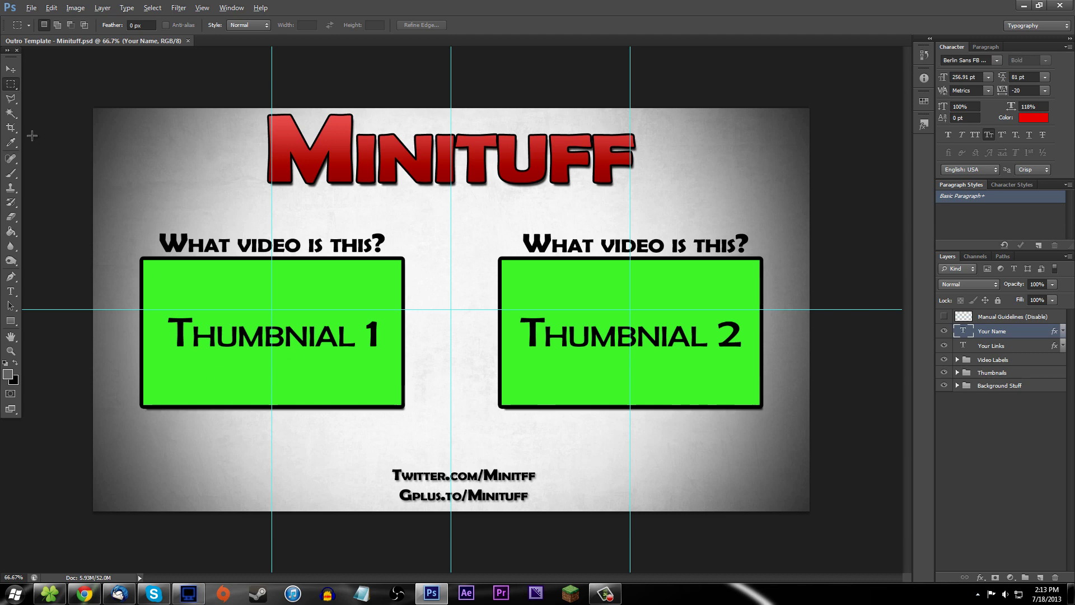
click(12, 293)
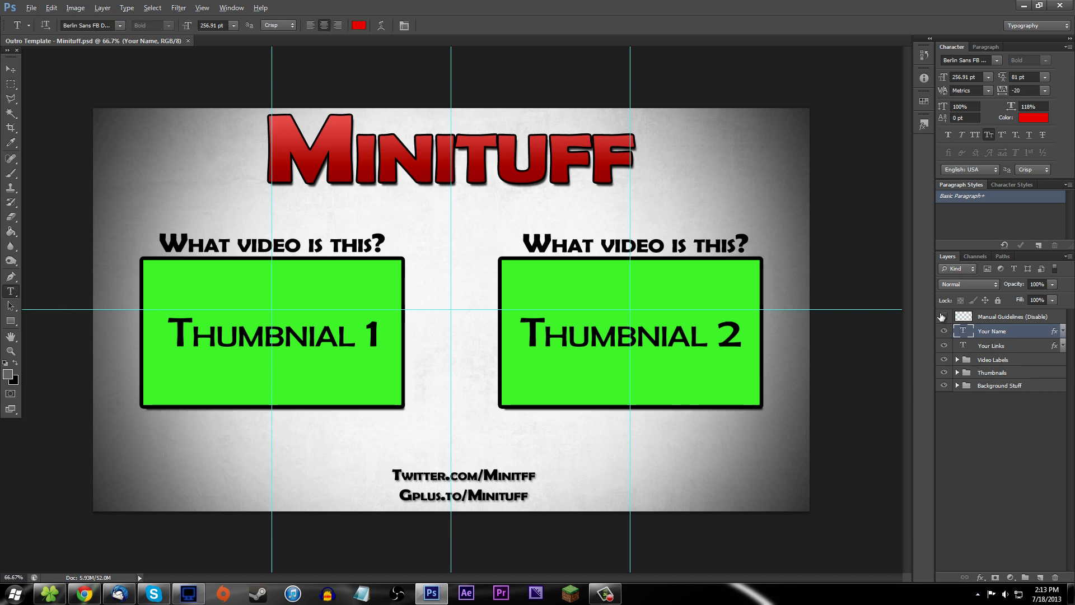
click(950, 317)
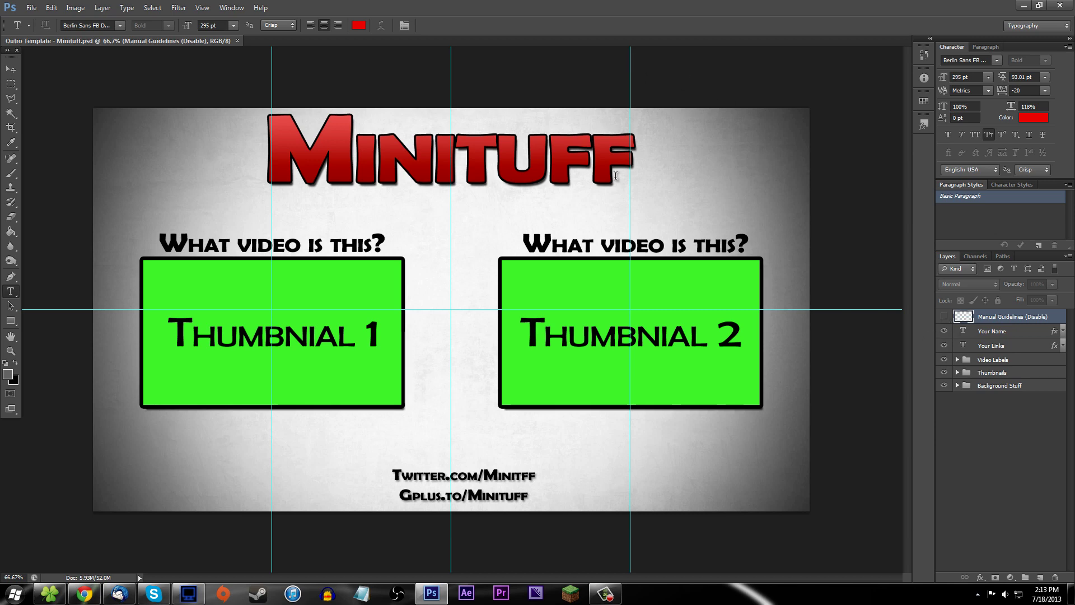
click(13, 71)
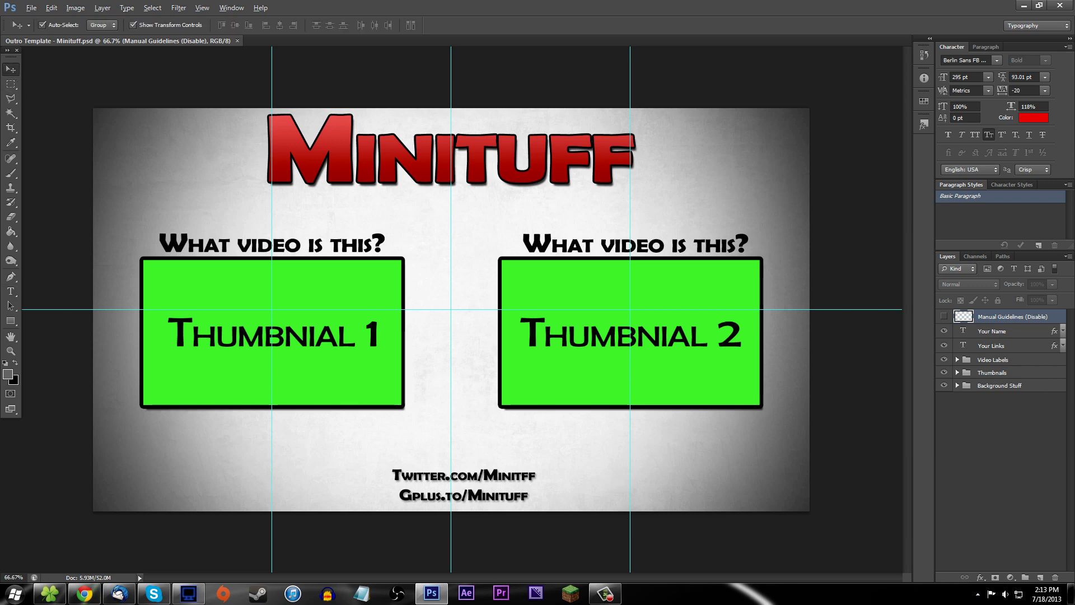
Place the Tuffin' the Minecraft #78 thumbnail as Image 1 and scale it to fill the left slot.
drag(271, 265, 376, 307)
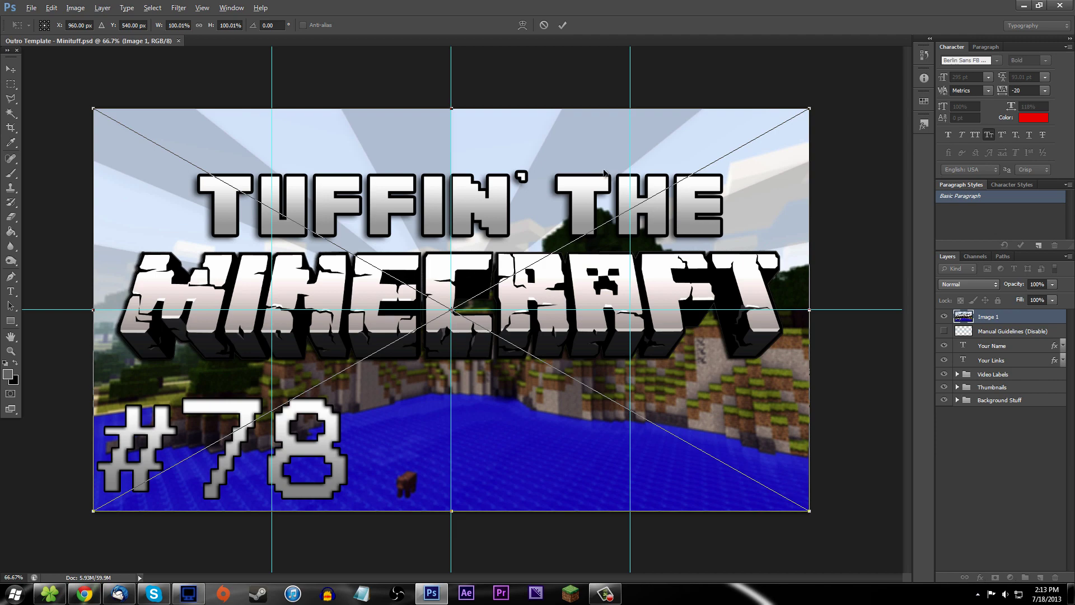
click(562, 26)
drag(810, 108, 411, 333)
drag(319, 376, 340, 264)
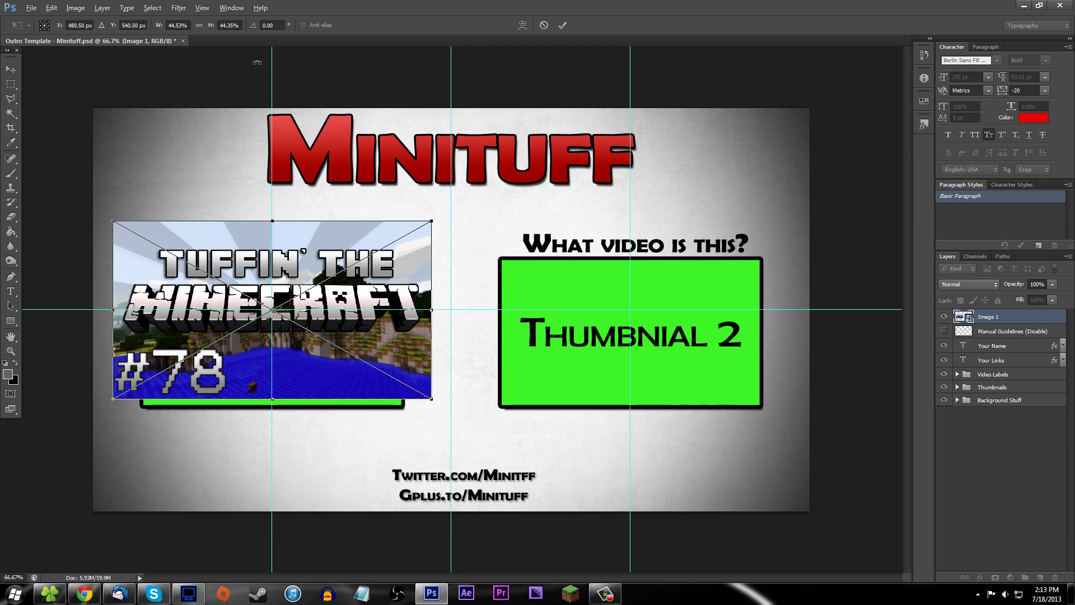
drag(421, 216, 330, 265)
drag(277, 288, 340, 279)
drag(170, 395, 143, 405)
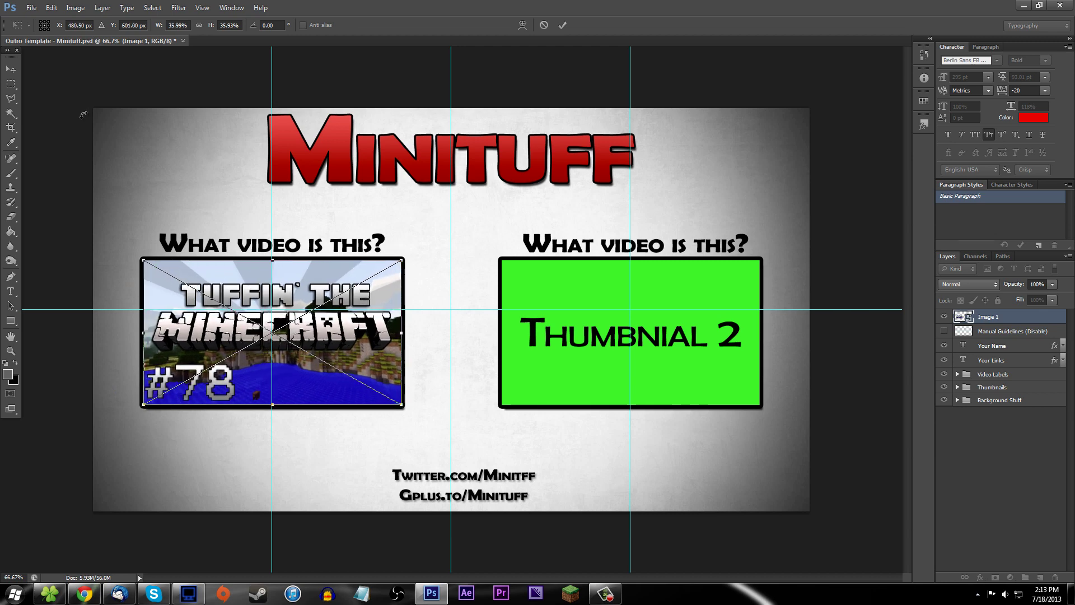
key(Return)
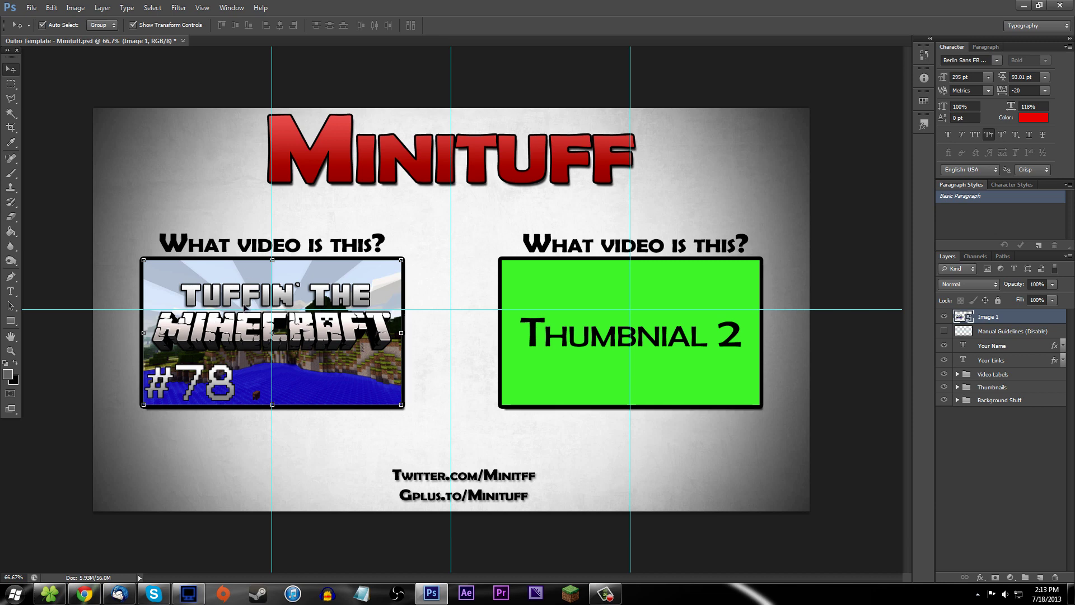
click(945, 332)
scroll(371, 317, up, 10)
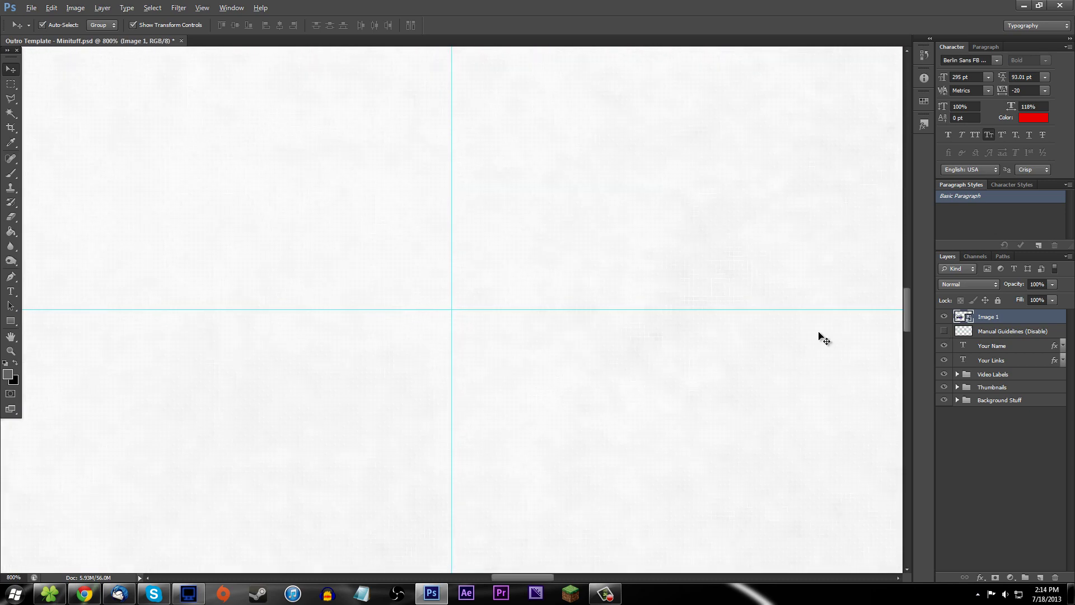
click(945, 332)
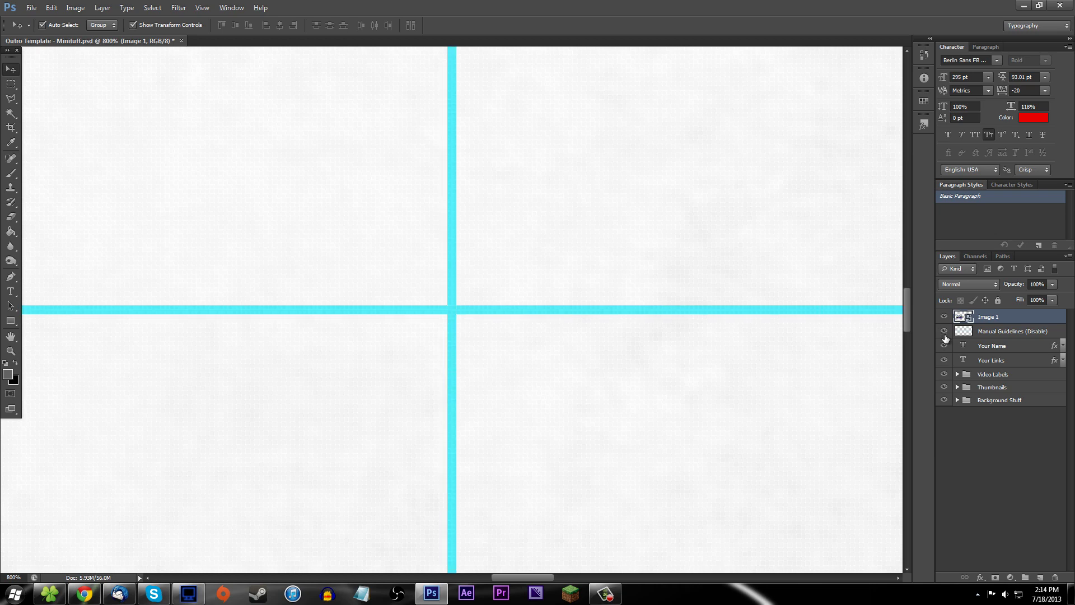
click(944, 331)
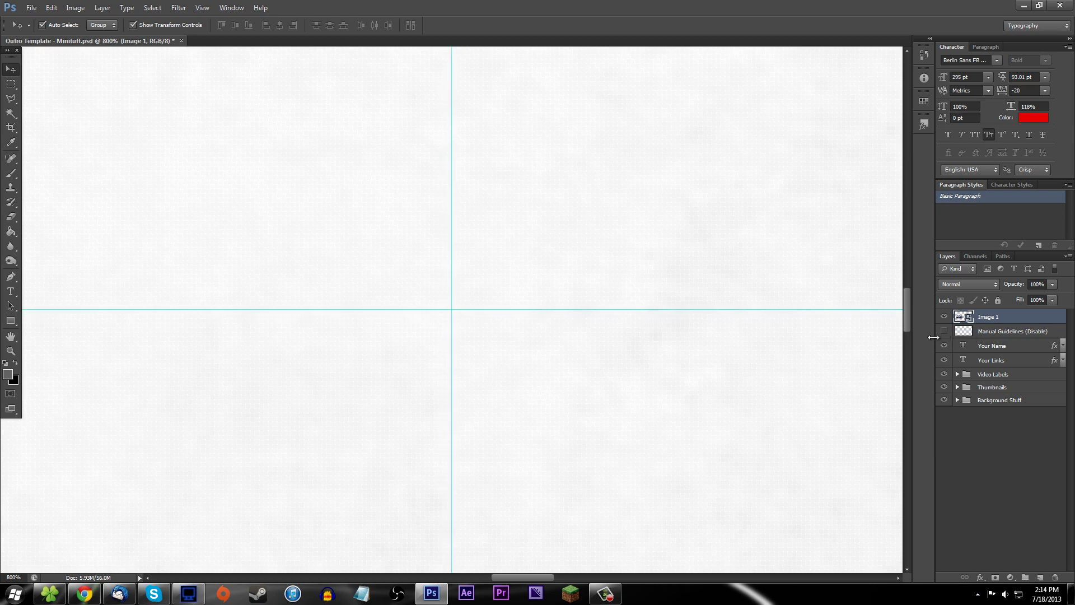
key(ctrl+minus)
key(ctrl+minus)
key(ctrl+minus)
key(ctrl+minus)
key(ctrl+minus)
key(ctrl+minus)
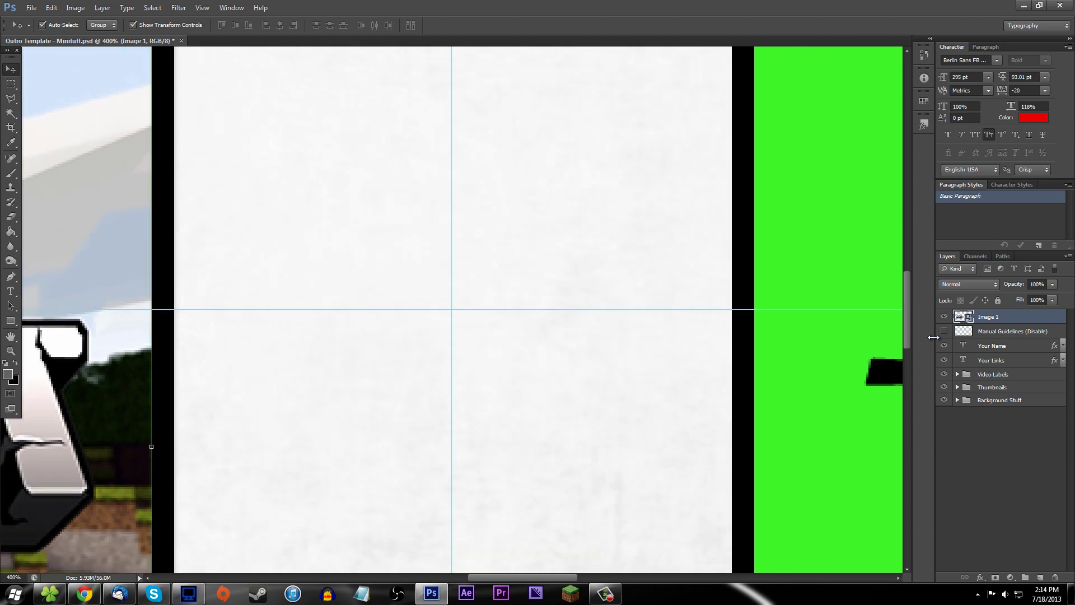
key(ctrl+minus)
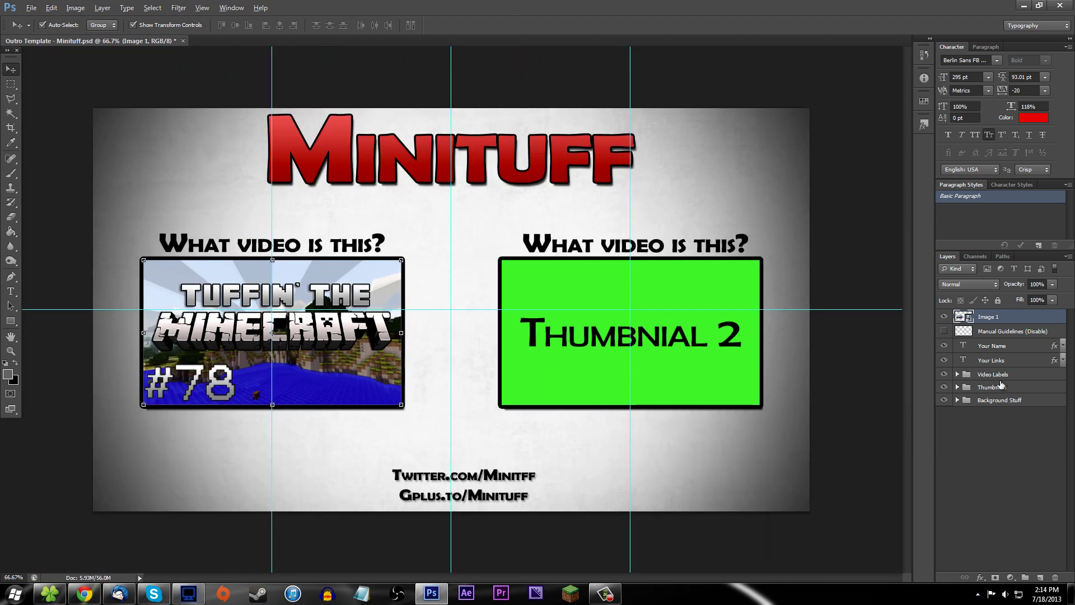
click(945, 333)
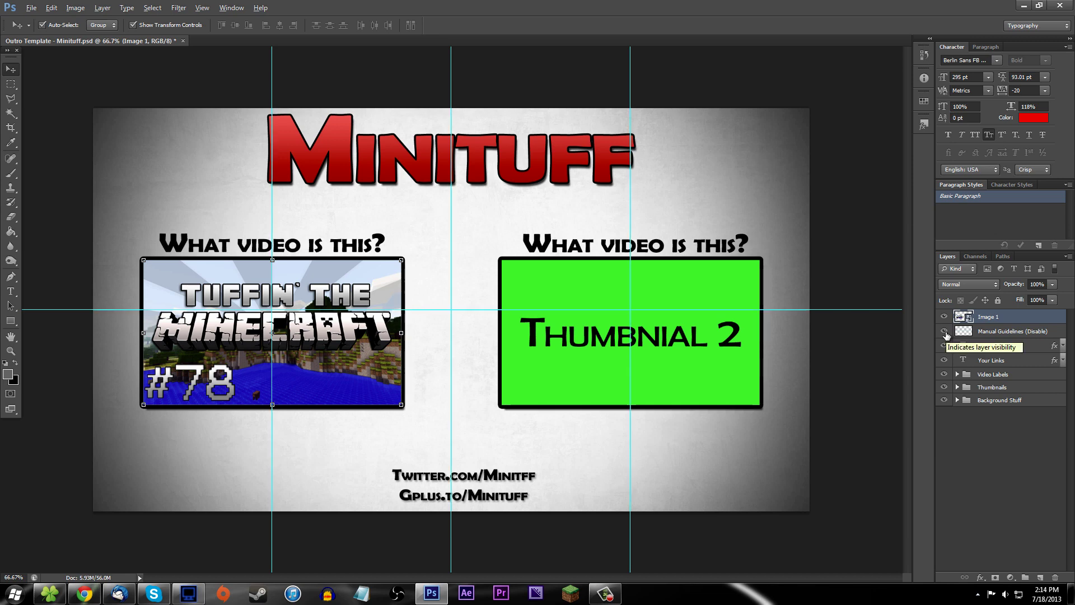
click(944, 332)
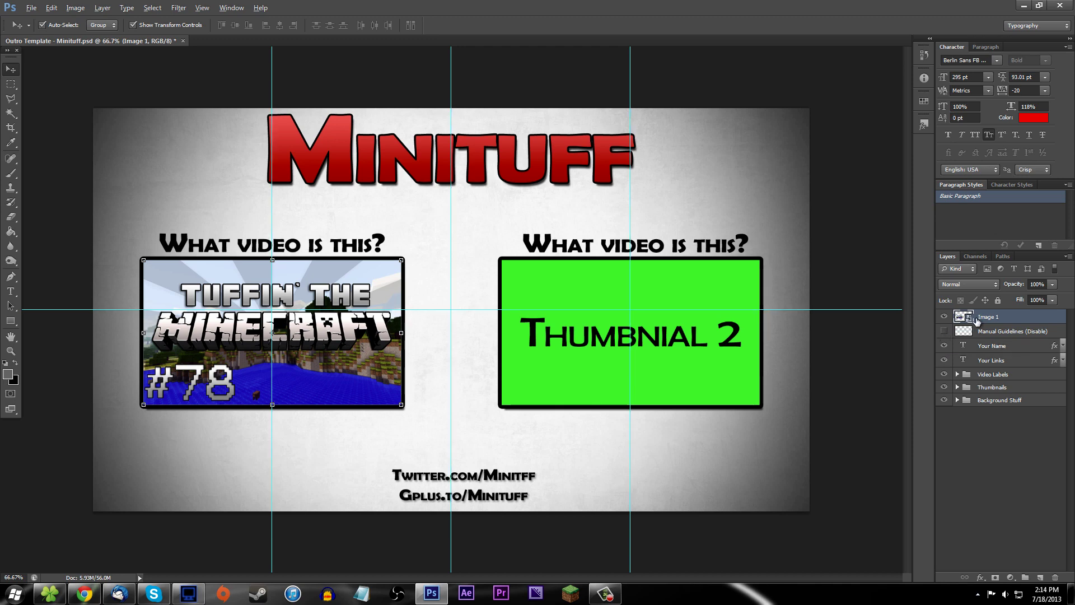
Browse to Youtube Stuff > Thumbnails > Actual Thumbnails > Minecraft Related > Castway Island and drop Castaway.png into Photoshop.
click(50, 593)
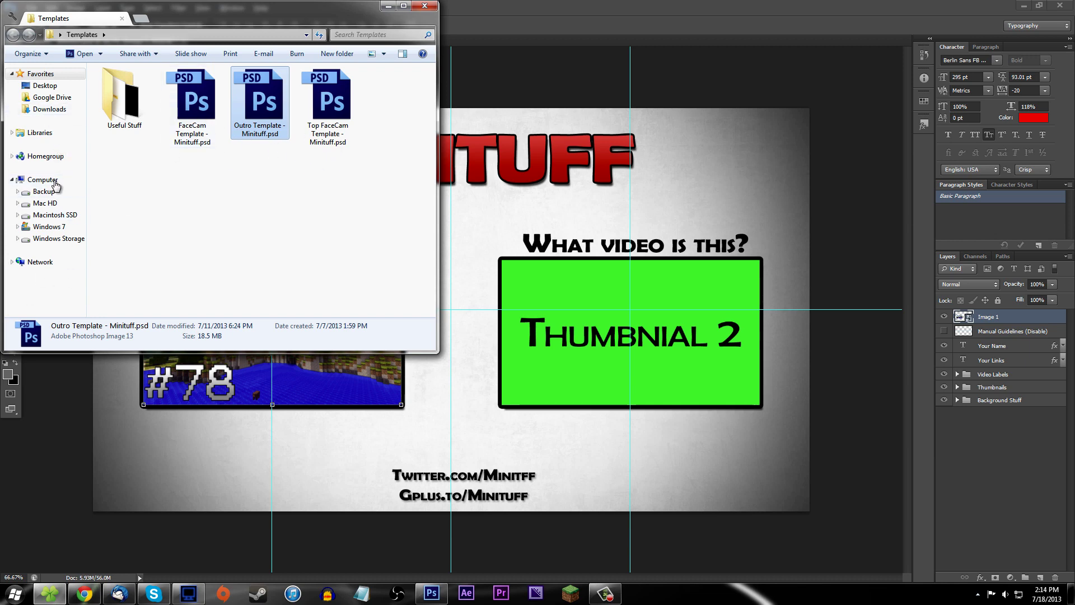
click(59, 238)
double_click(264, 140)
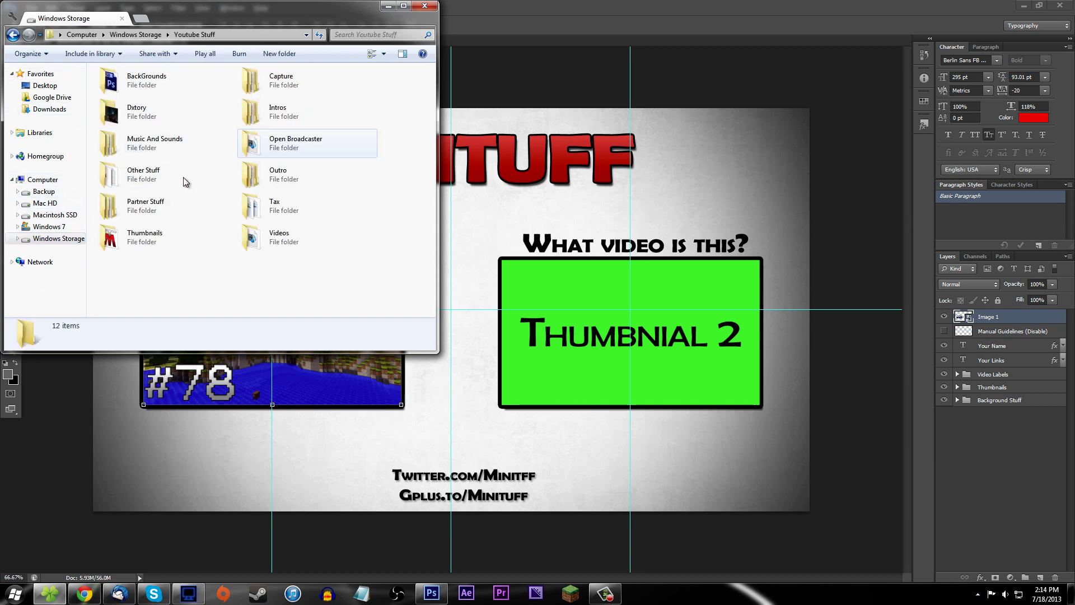
double_click(130, 245)
double_click(147, 85)
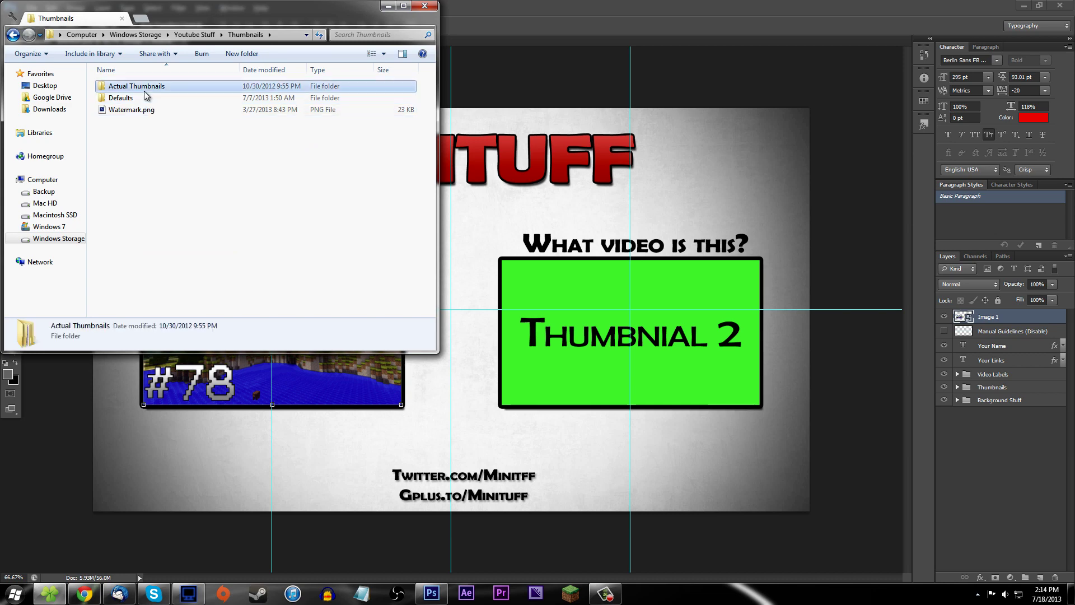
double_click(146, 97)
click(144, 112)
double_click(144, 116)
drag(196, 98, 593, 315)
Scale the Castaway image to about 53% and position it over the right green thumbnail slot.
drag(446, 285, 517, 298)
drag(285, 191, 499, 317)
drag(543, 369, 547, 312)
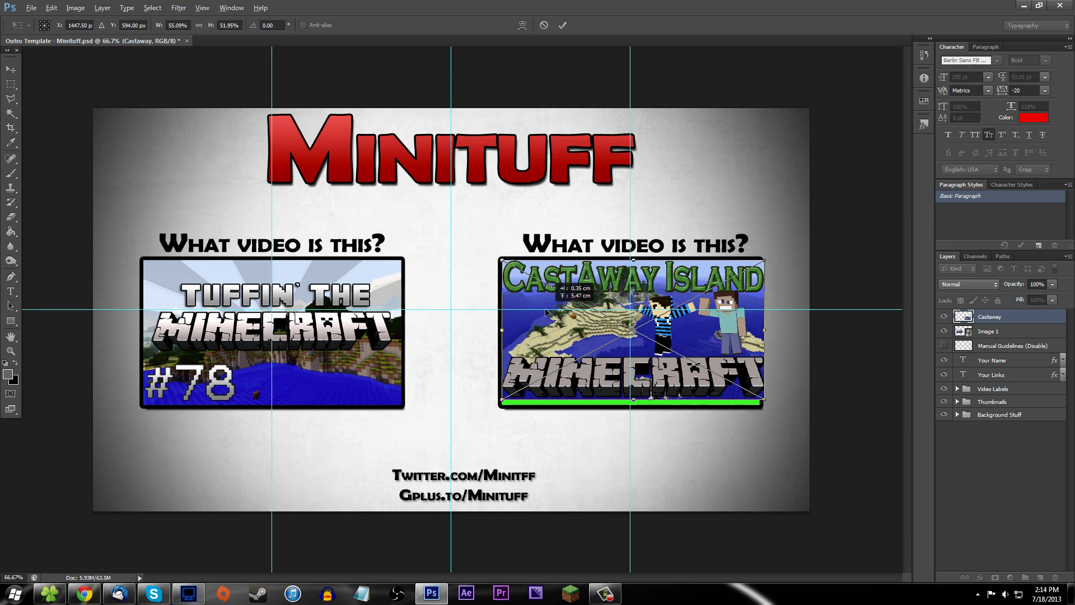
drag(766, 401, 758, 398)
key(Return)
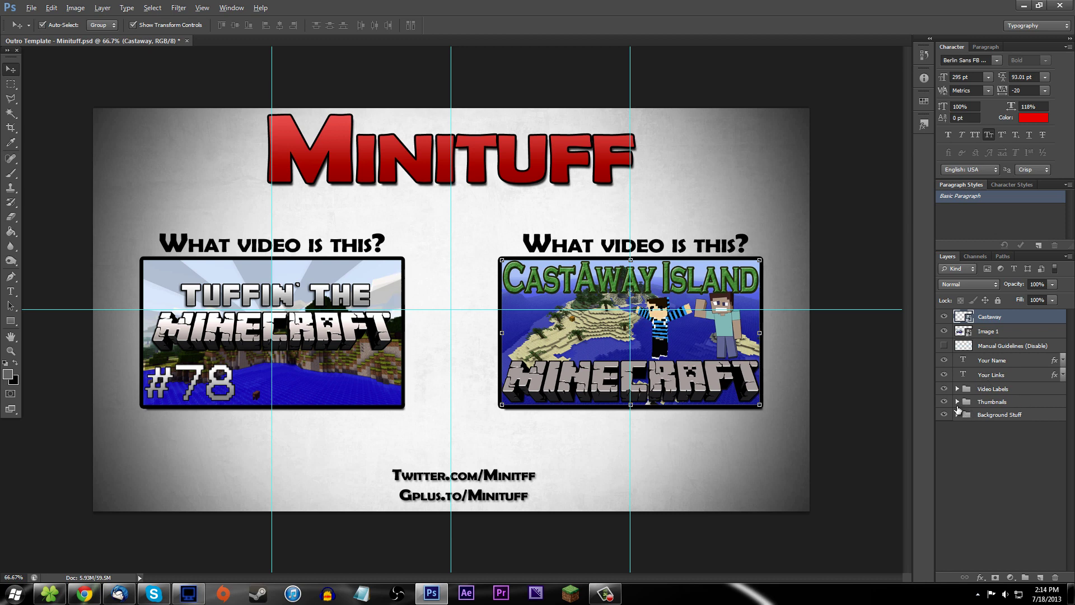
Change the left thumbnail heading to 'Tuffin The MC'.
click(958, 389)
double_click(997, 404)
click(11, 291)
drag(165, 242, 383, 250)
text(Tuffin The M)
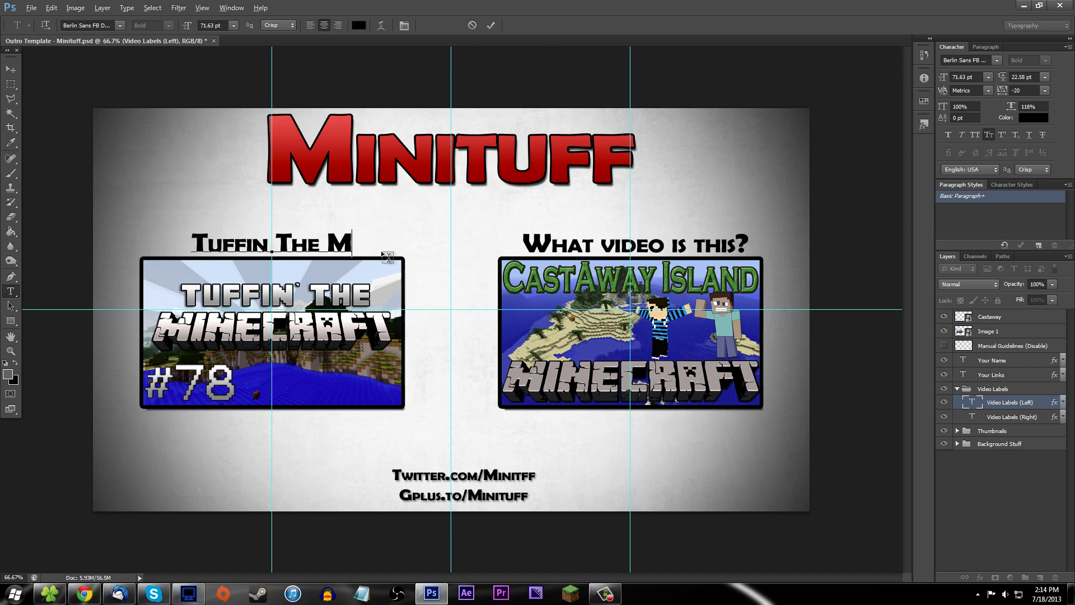
text(C)
click(491, 25)
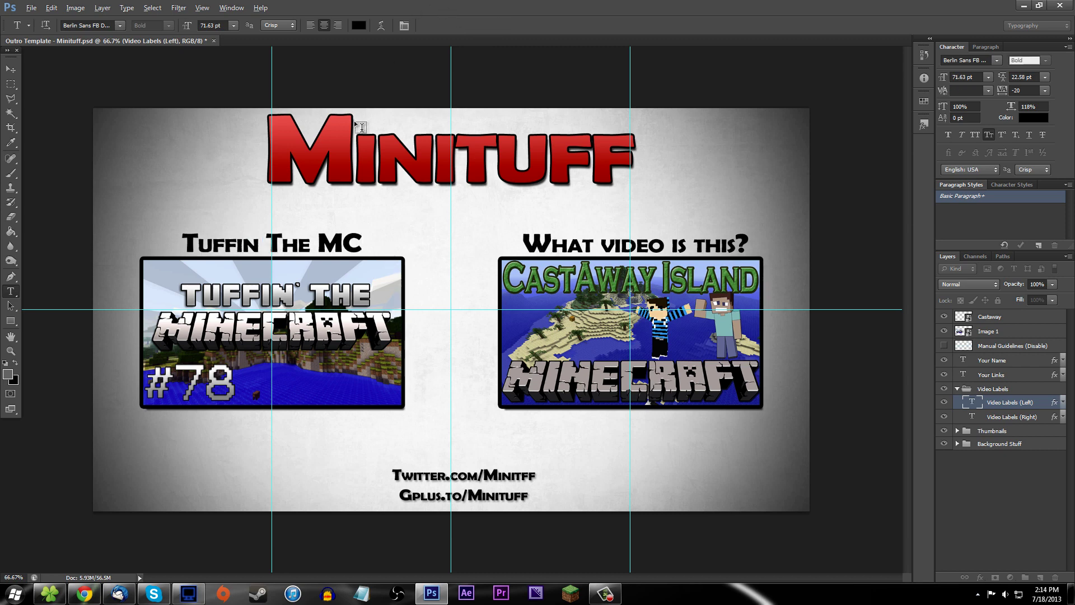
Change the right thumbnail heading to 'Castaway Island'.
drag(527, 242, 748, 247)
text(Cast)
text(w)
key(BackSpace)
text(away SI)
key(BackSpace)
key(BackSpace)
text(Island)
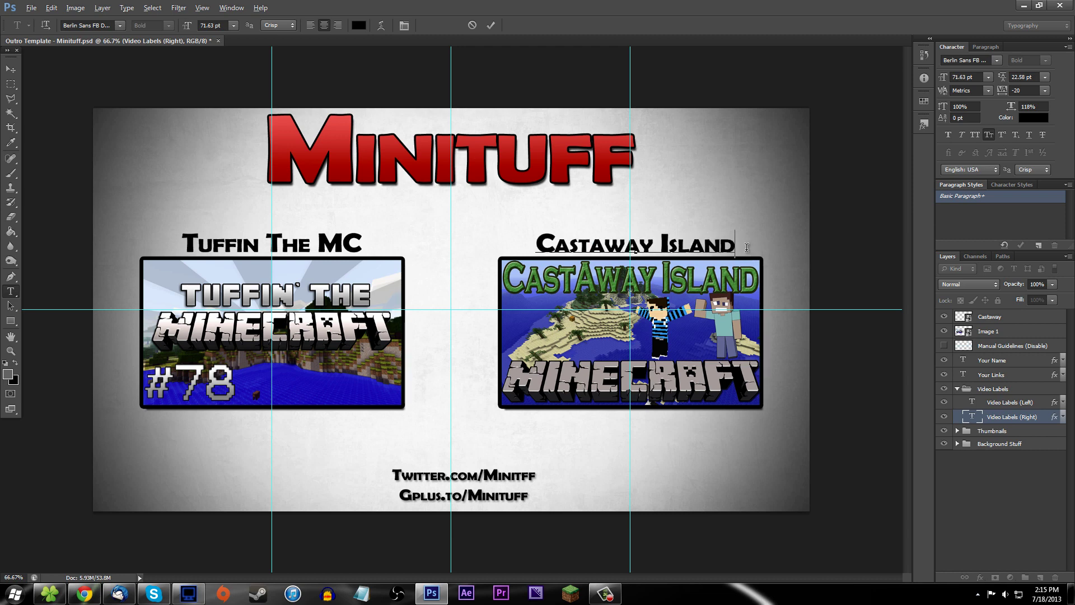
click(491, 25)
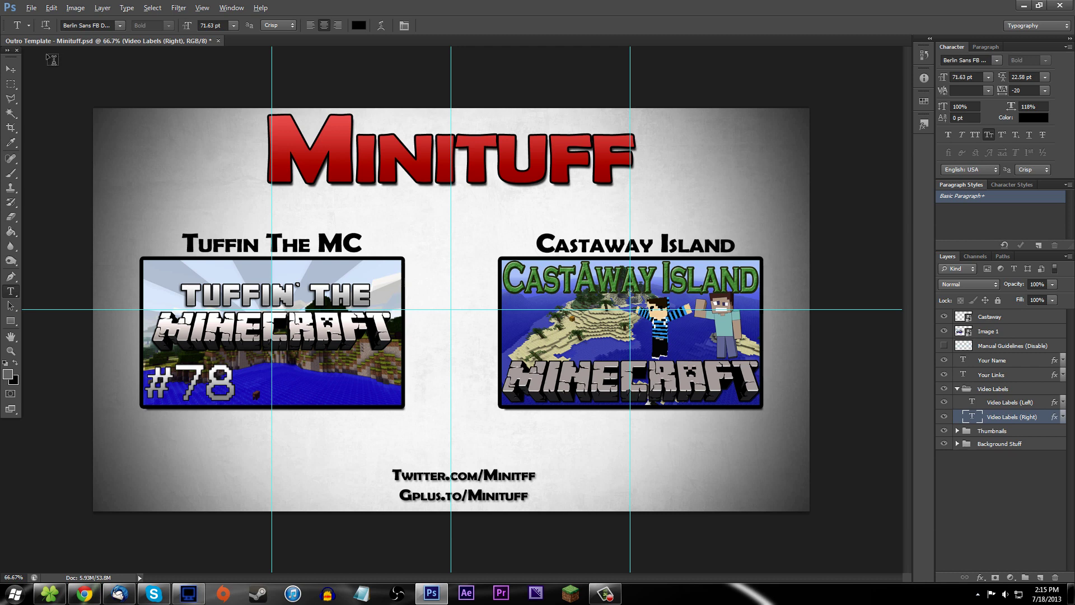
click(11, 69)
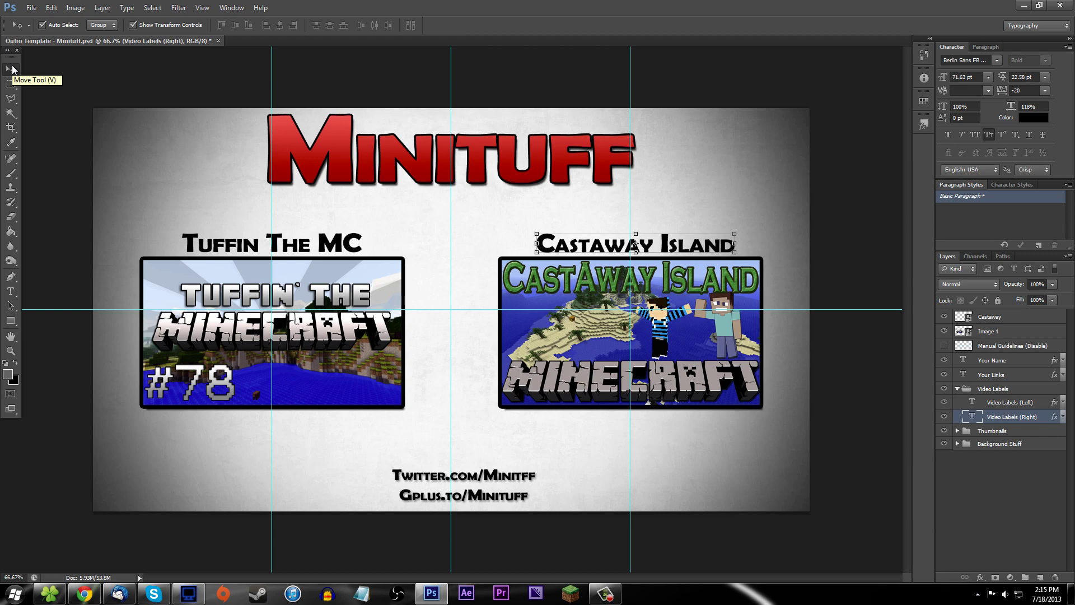
Save a PNG copy of the outro template to the Desktop, then quit Photoshop without saving the PSD.
click(31, 7)
click(65, 142)
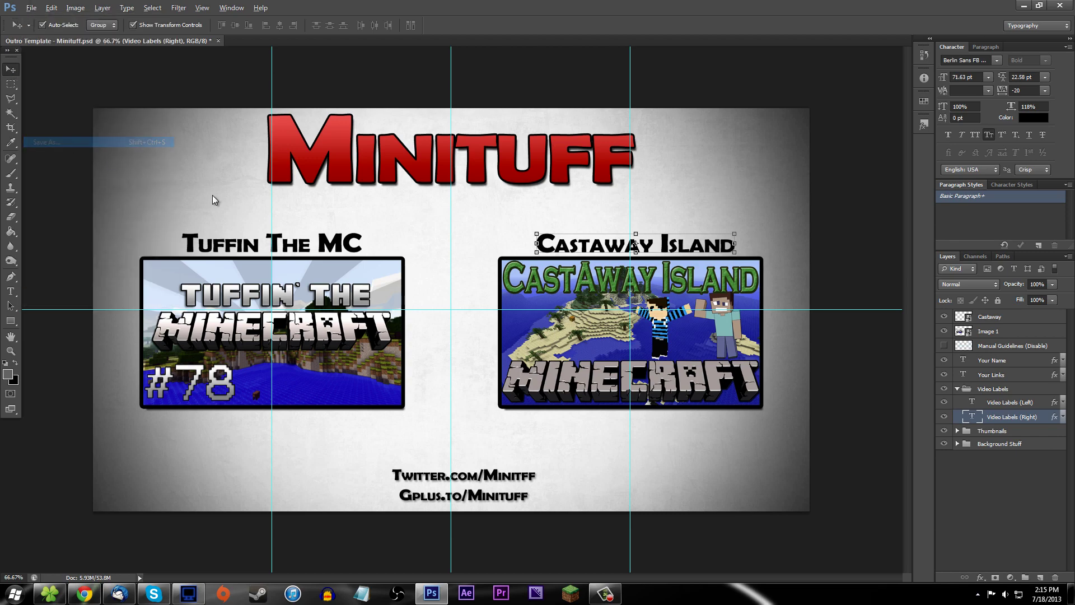
click(512, 294)
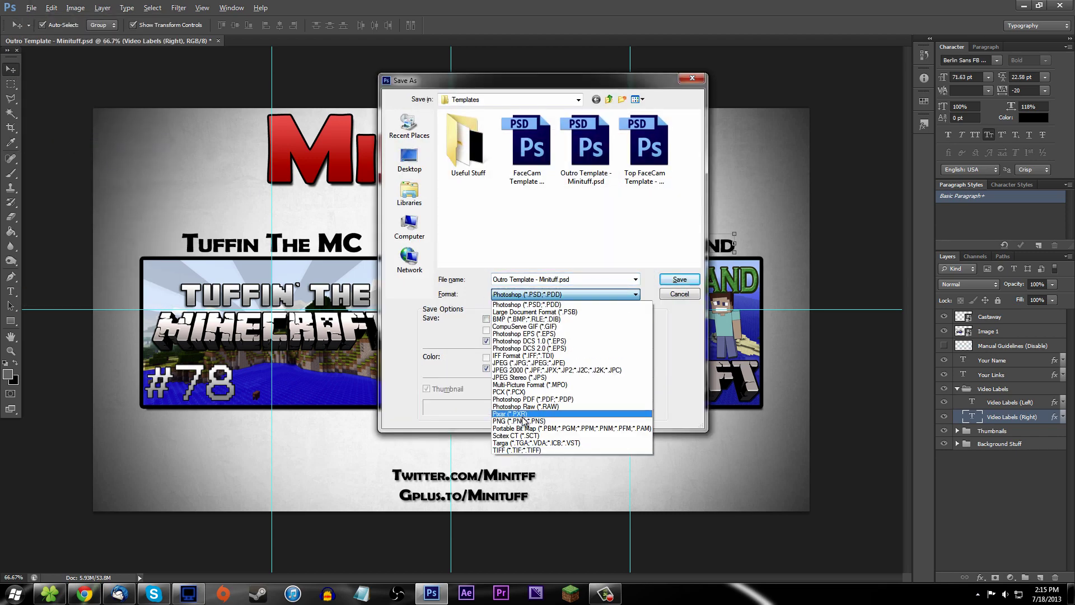
click(538, 418)
click(424, 168)
click(679, 279)
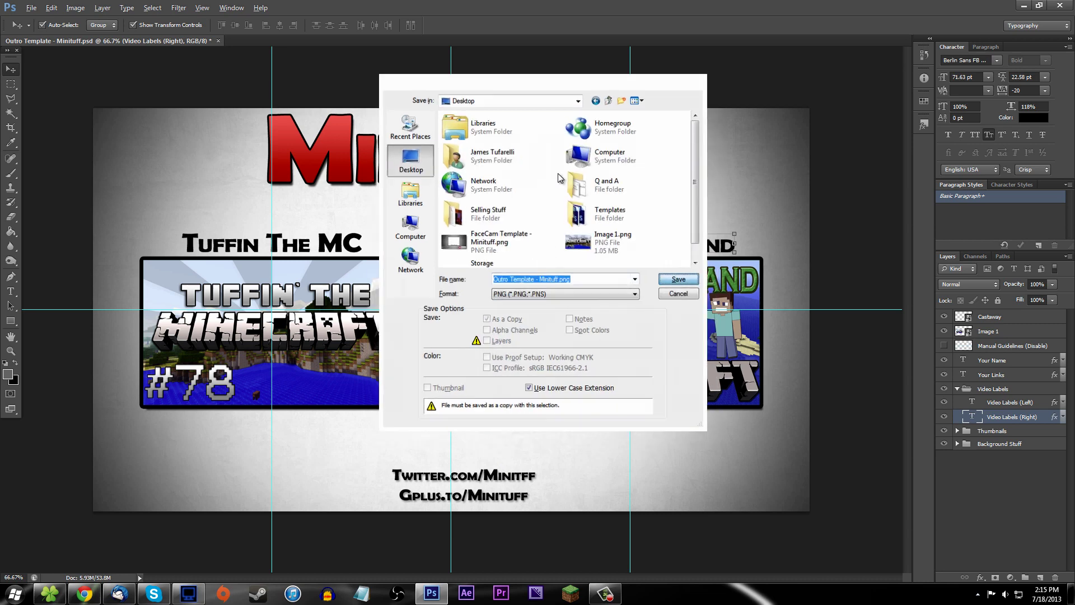
click(574, 205)
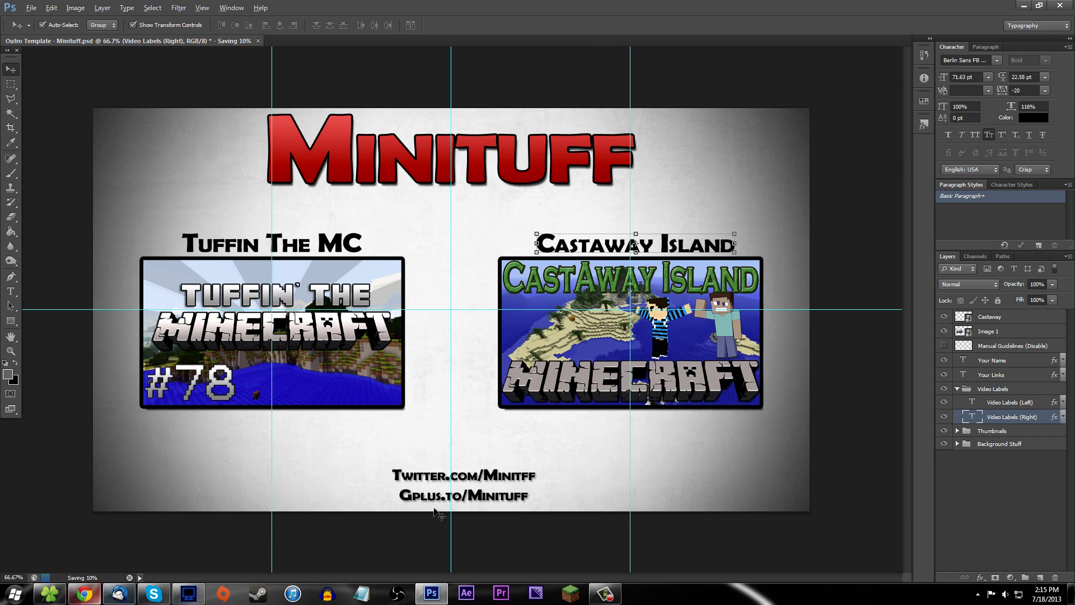
click(1060, 5)
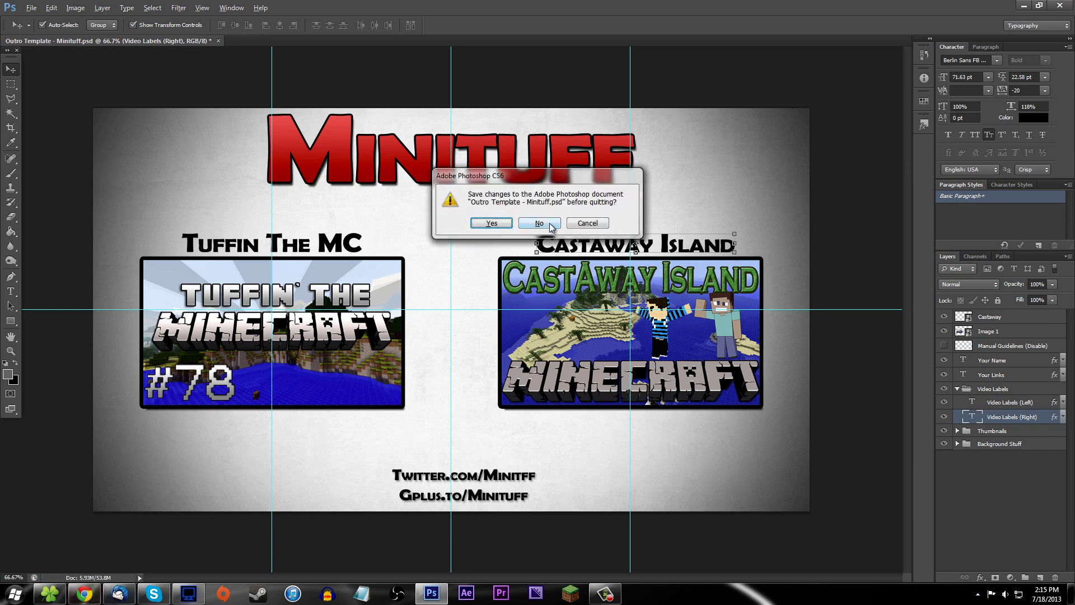
click(549, 223)
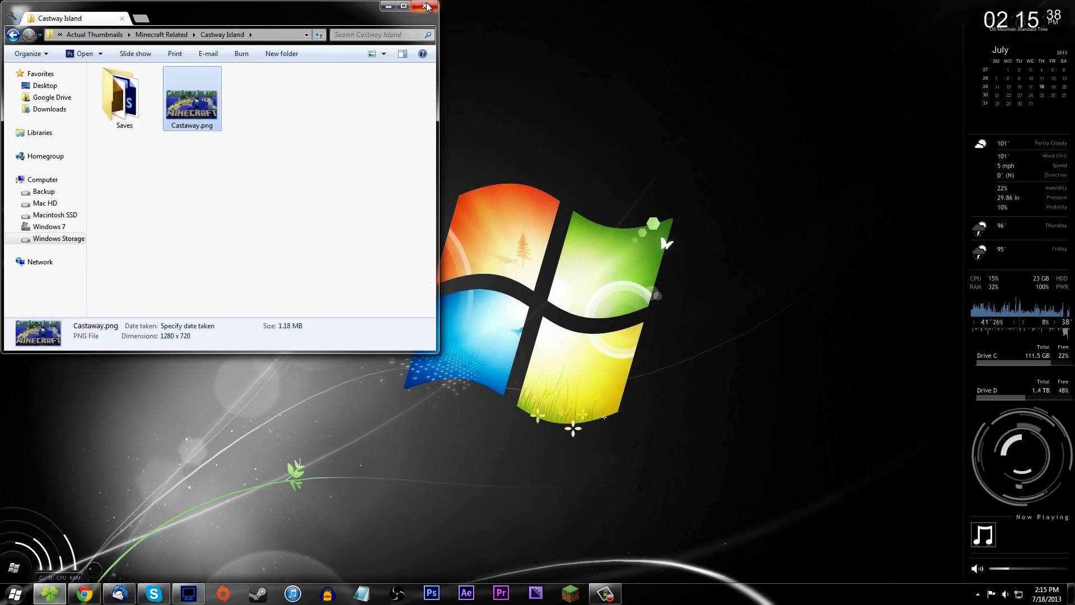
Create a new OBS scene named Test 2 and start the stream preview.
click(425, 6)
click(397, 593)
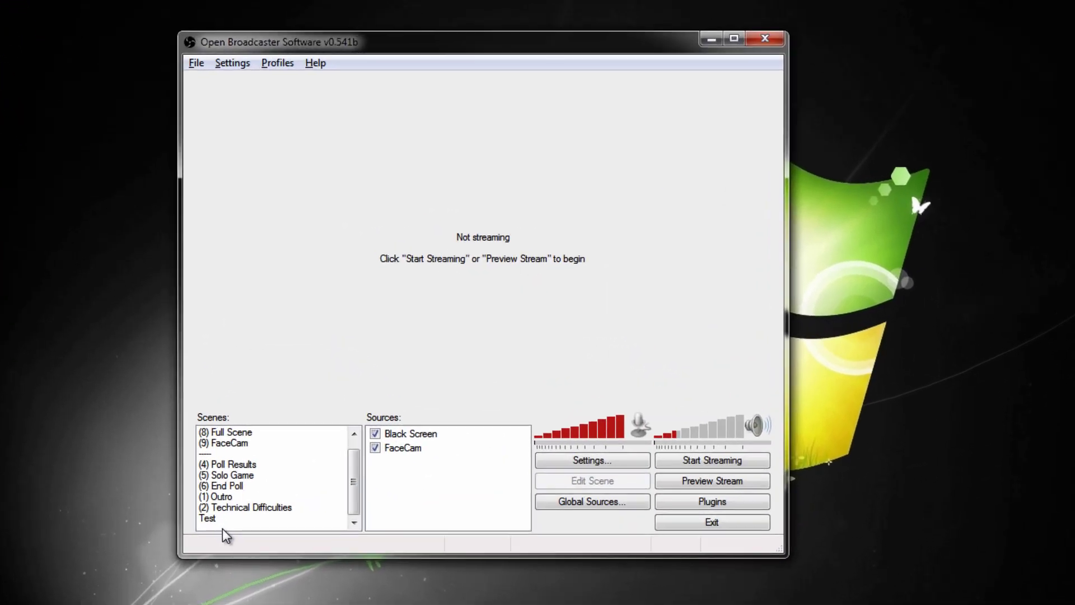
right_click(206, 494)
click(288, 339)
text(Test 2)
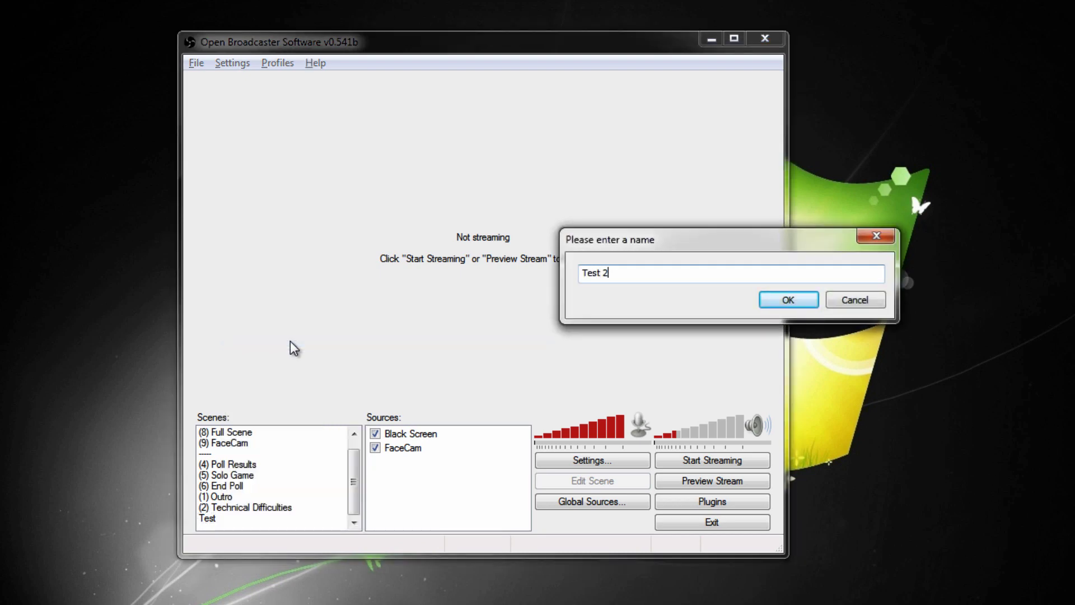
click(783, 300)
click(711, 480)
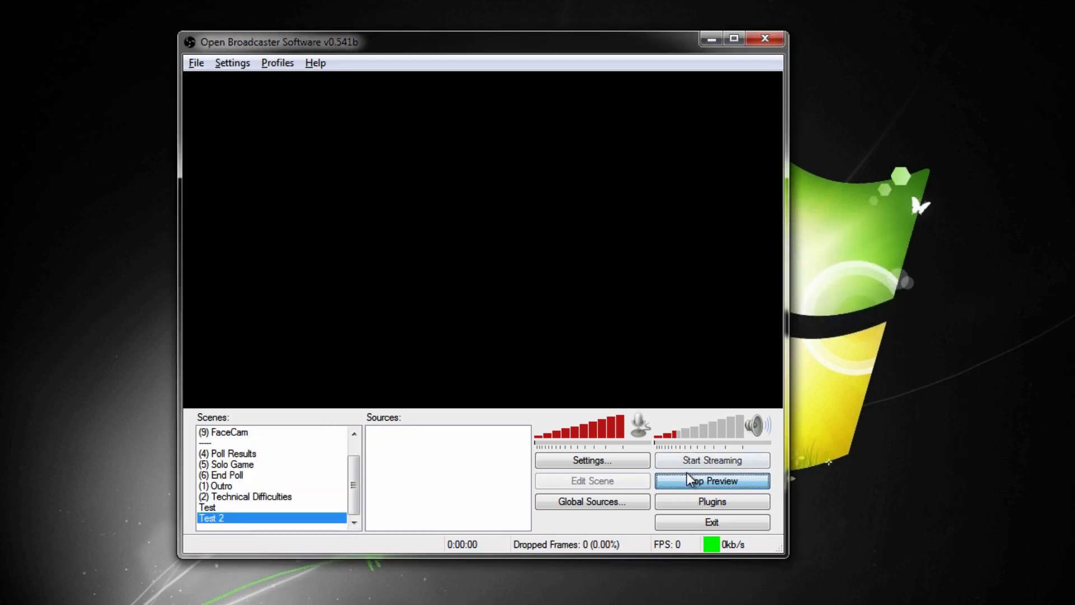
Add an image source to Test 2 using Outro Template - Minituff.png.
right_click(466, 468)
mouse_move(493, 478)
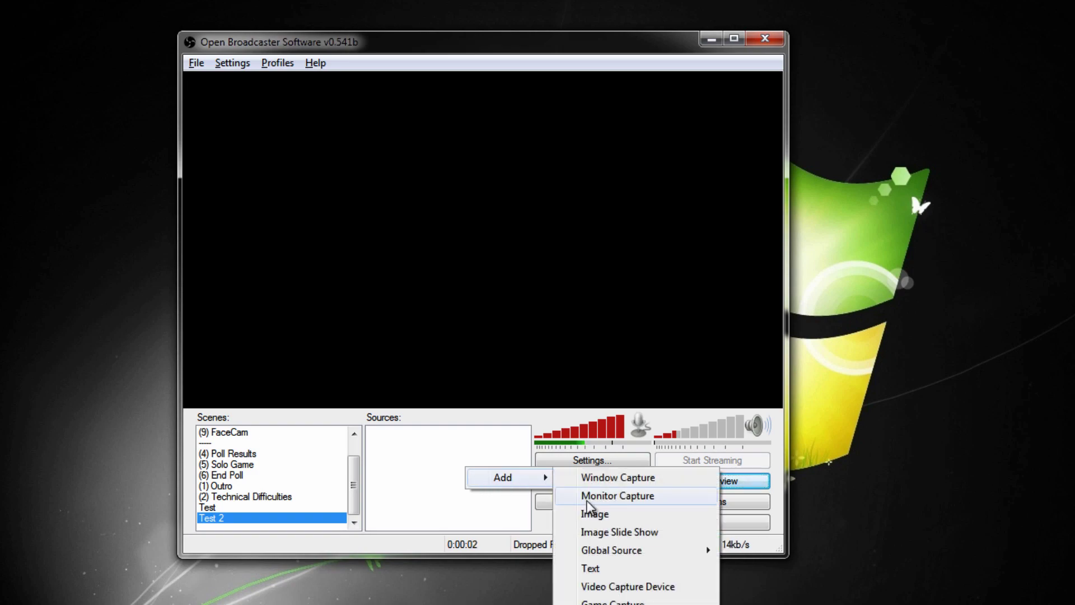
click(600, 509)
click(785, 305)
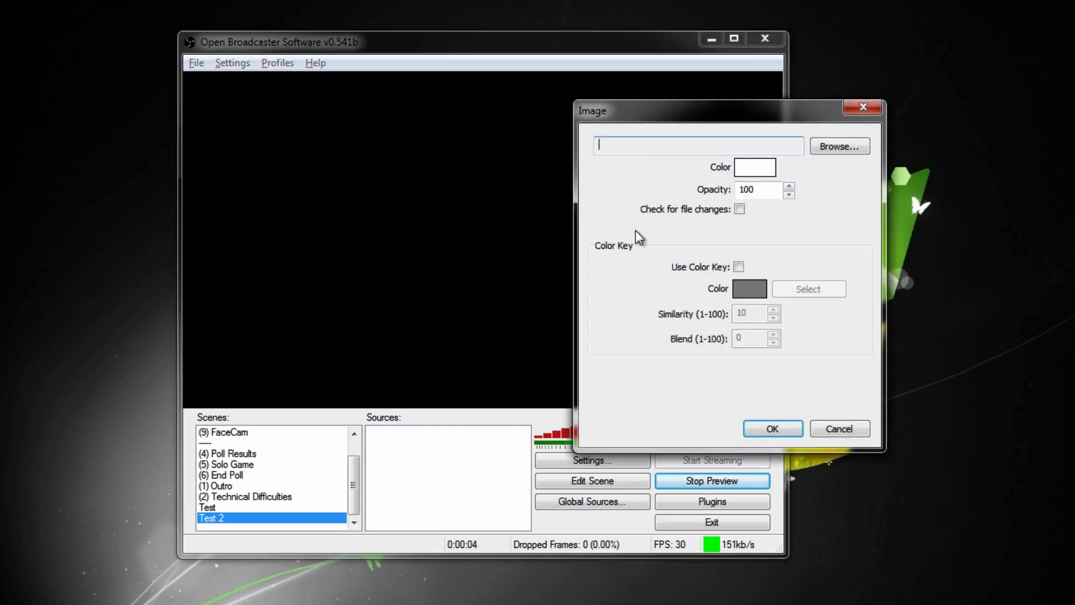
click(838, 147)
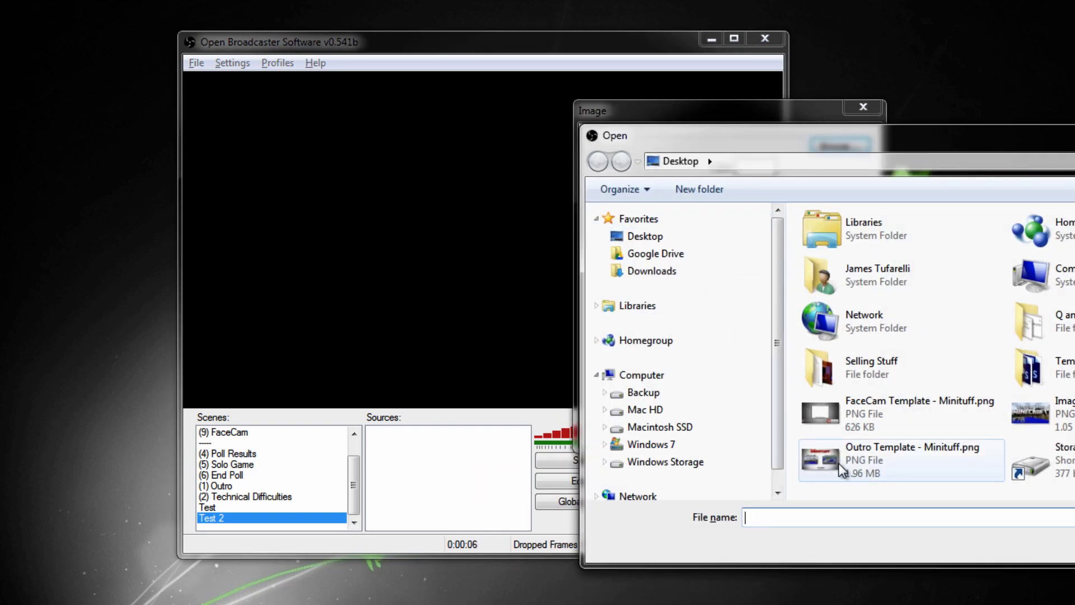
click(840, 468)
double_click(821, 470)
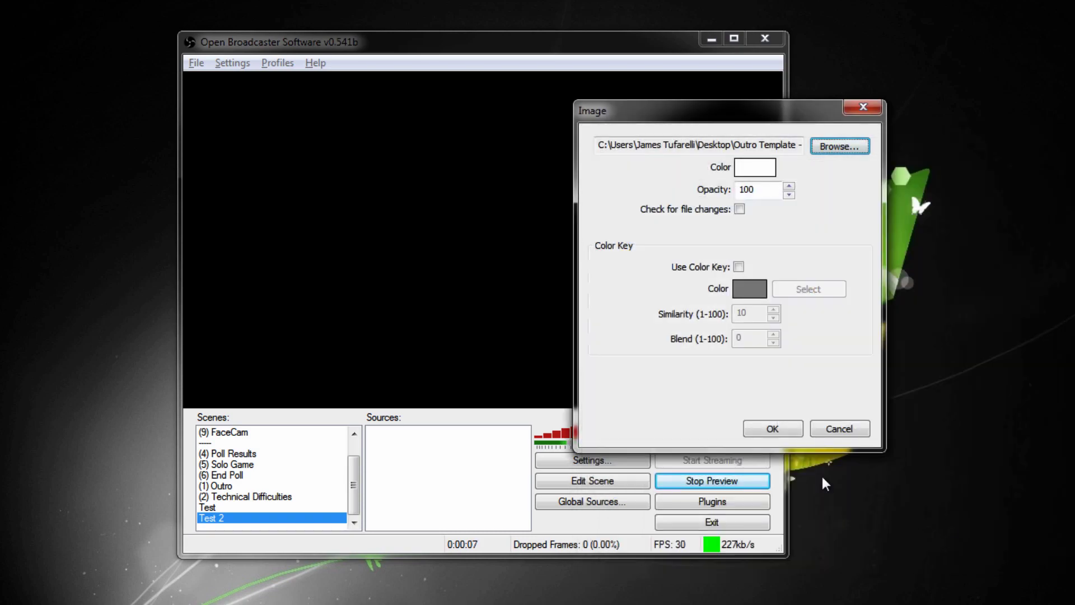
click(765, 432)
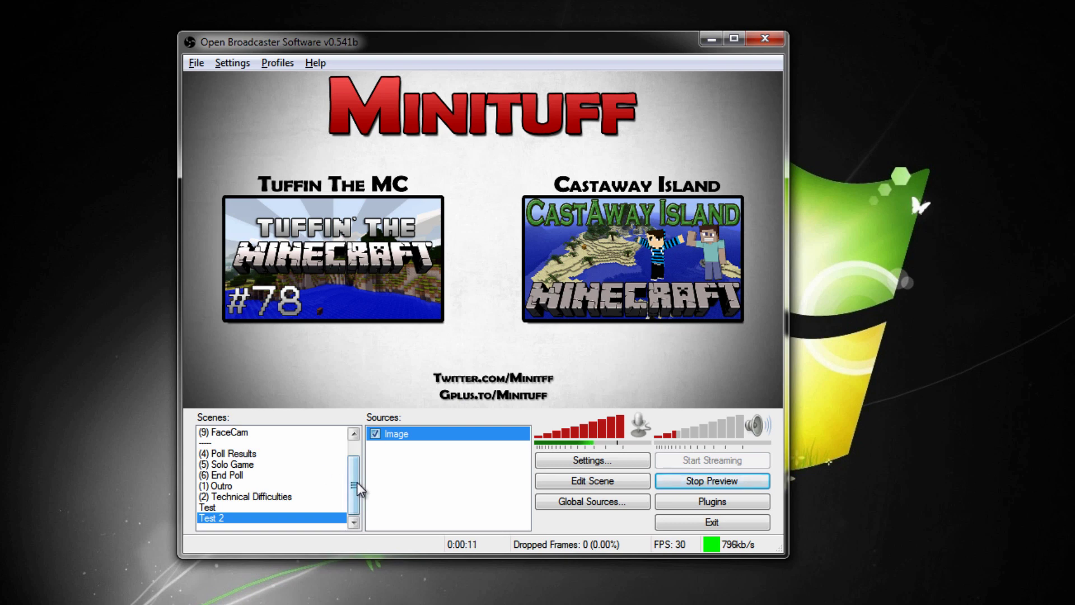
drag(356, 482, 355, 455)
click(253, 443)
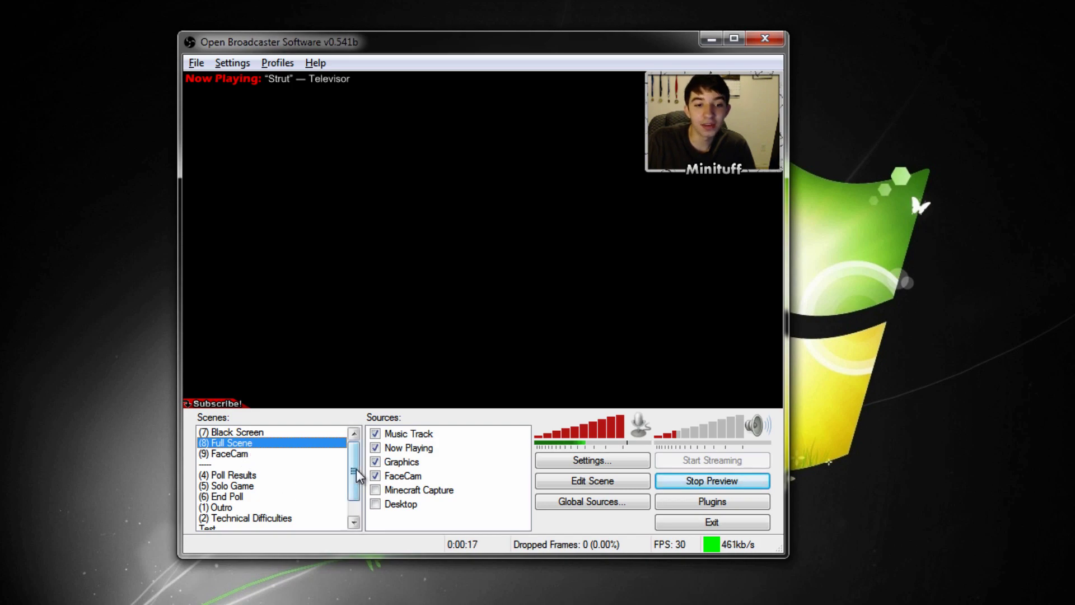
drag(356, 468, 356, 482)
click(223, 519)
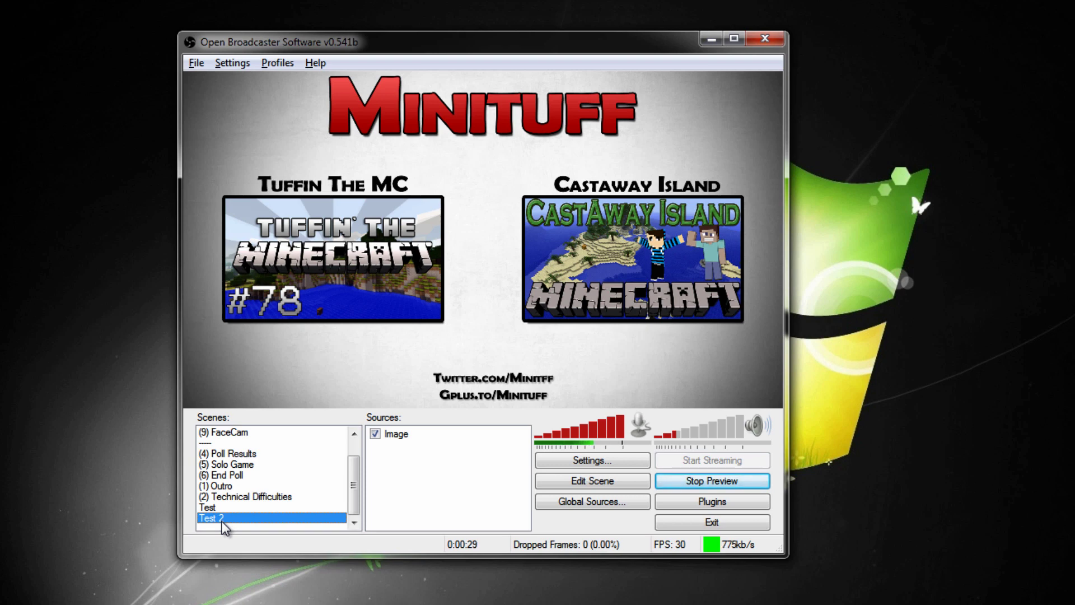
scroll(258, 527, up, 1)
scroll(278, 500, down, 1)
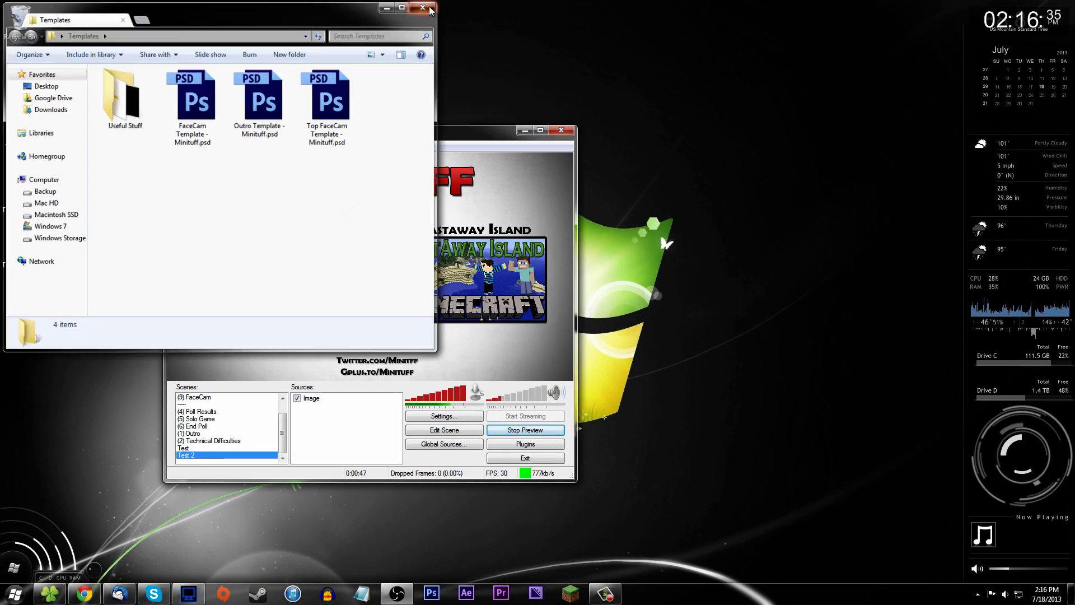
Close the Templates folder and OBS, then open Top FaceCam Template - Minituff.psd in Photoshop.
click(425, 6)
click(562, 130)
double_click(20, 133)
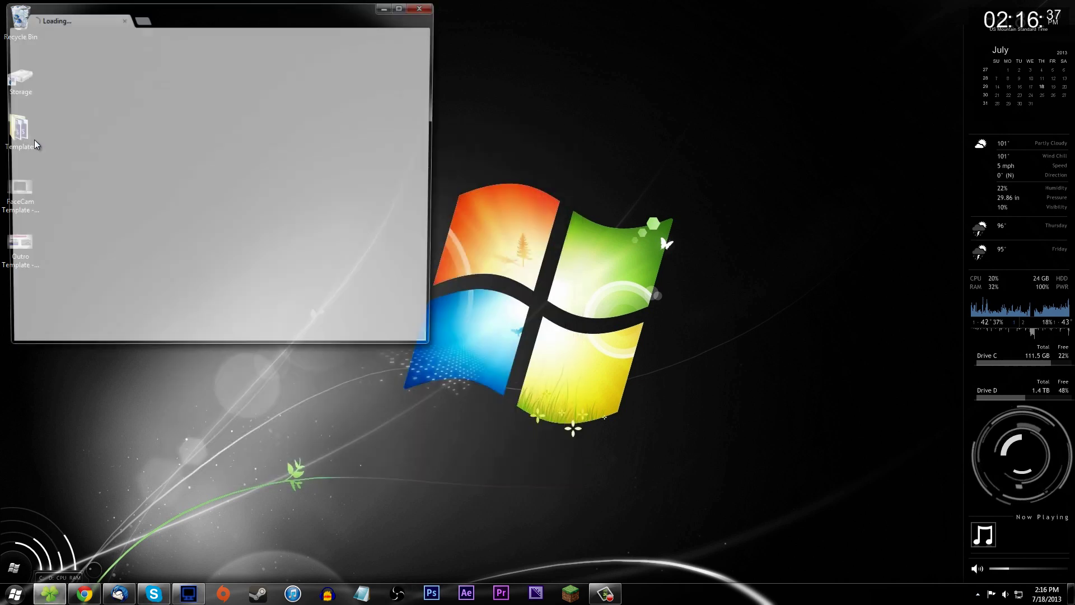
double_click(338, 107)
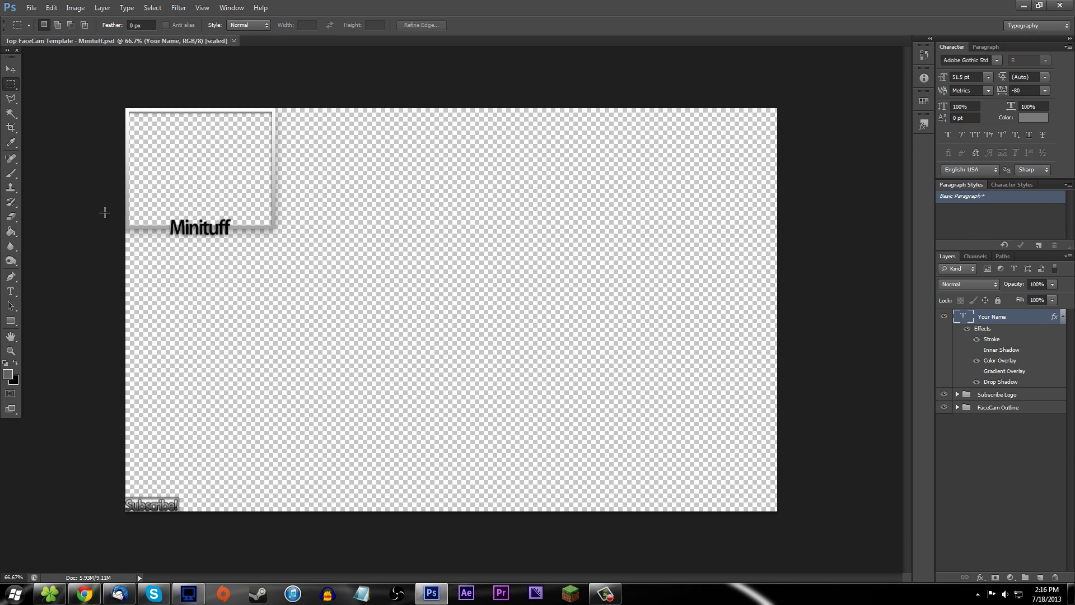
Inspect the facecam frame and Subscribe! logo up close, toggling the logo's visibility off and on.
key(ctrl+plus)
drag(106, 211, 355, 347)
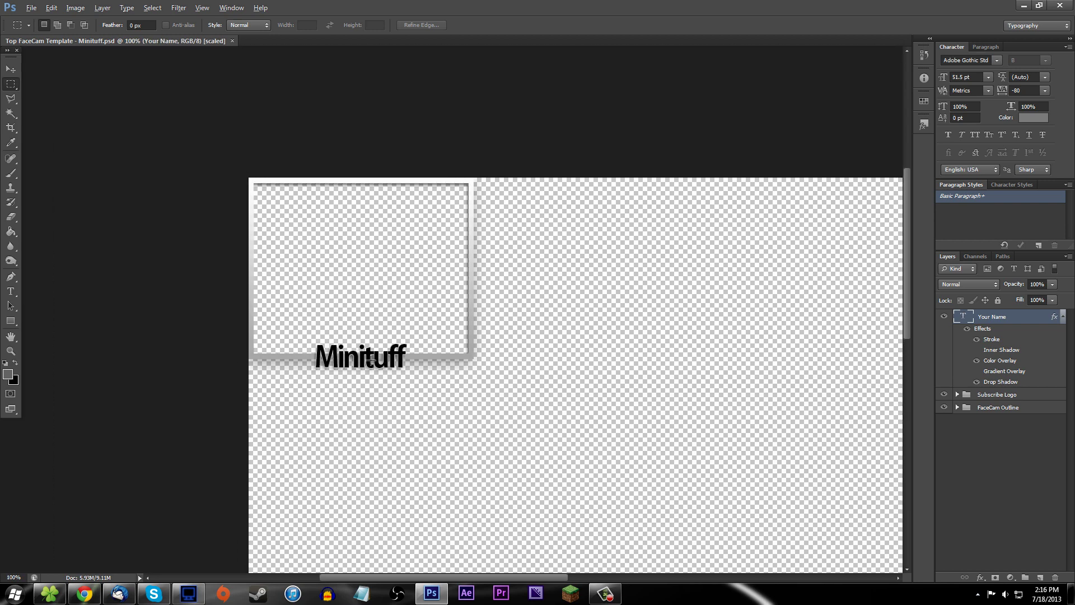
drag(451, 427, 393, 273)
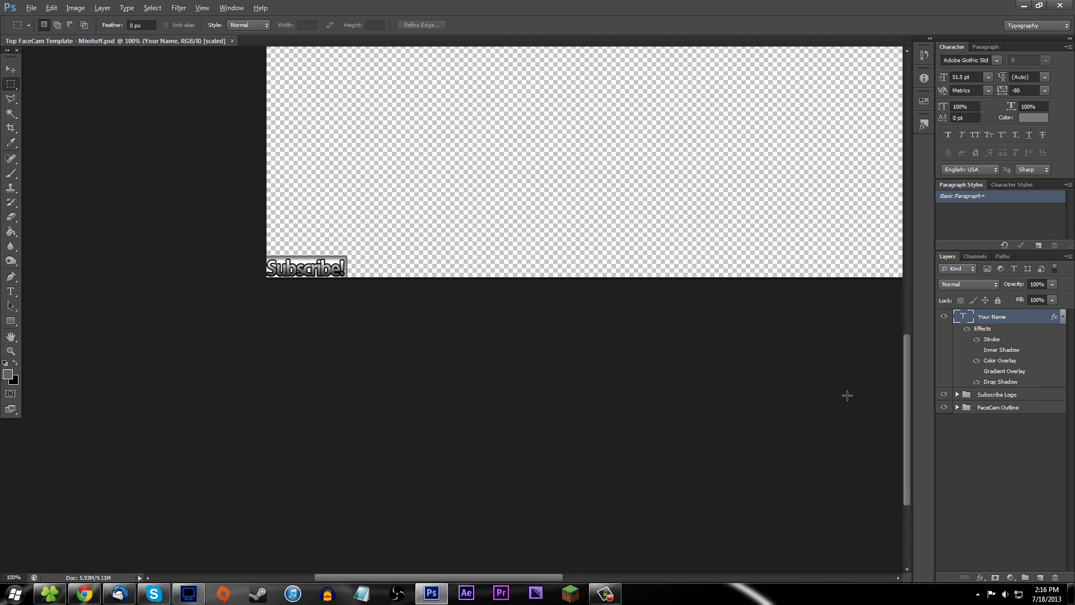
click(945, 395)
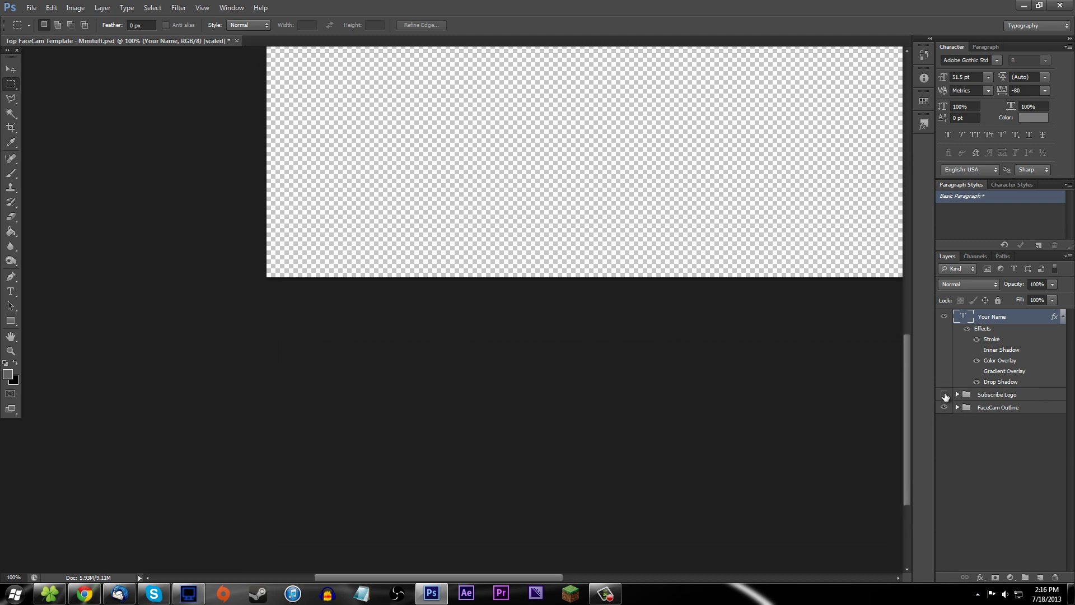
click(945, 395)
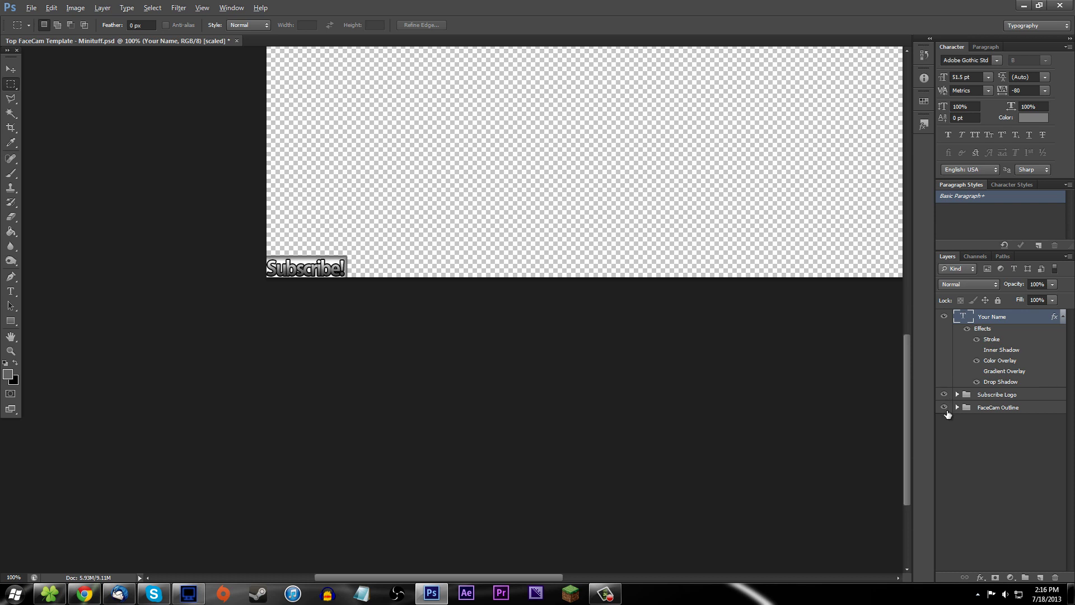
key(ctrl+minus)
key(ctrl+minus)
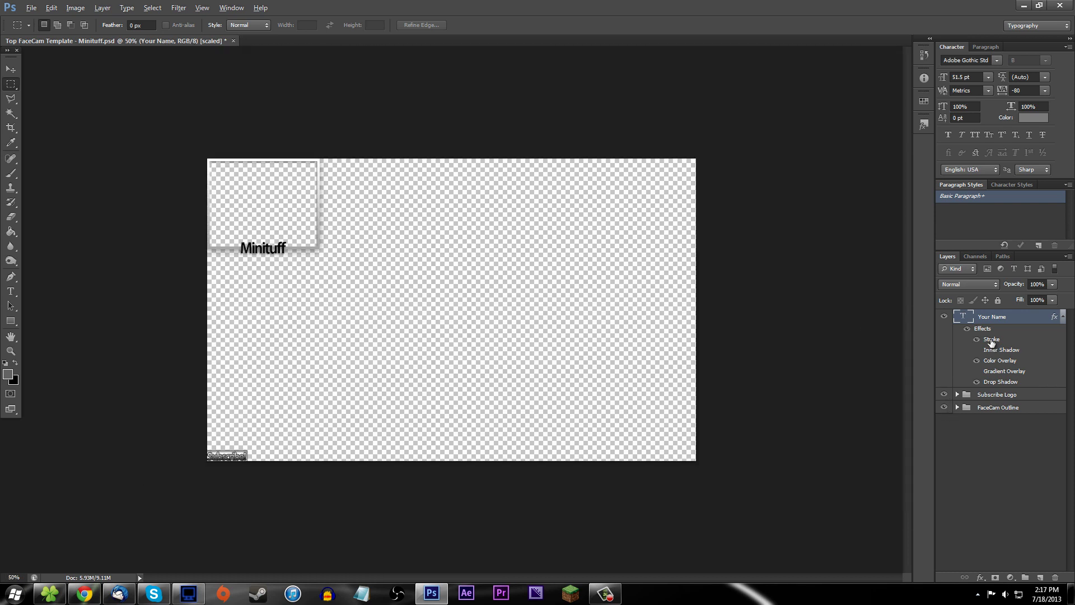
Retype the Minituff text under the facecam box as 'Your Name' at 51.5 pt.
click(1064, 318)
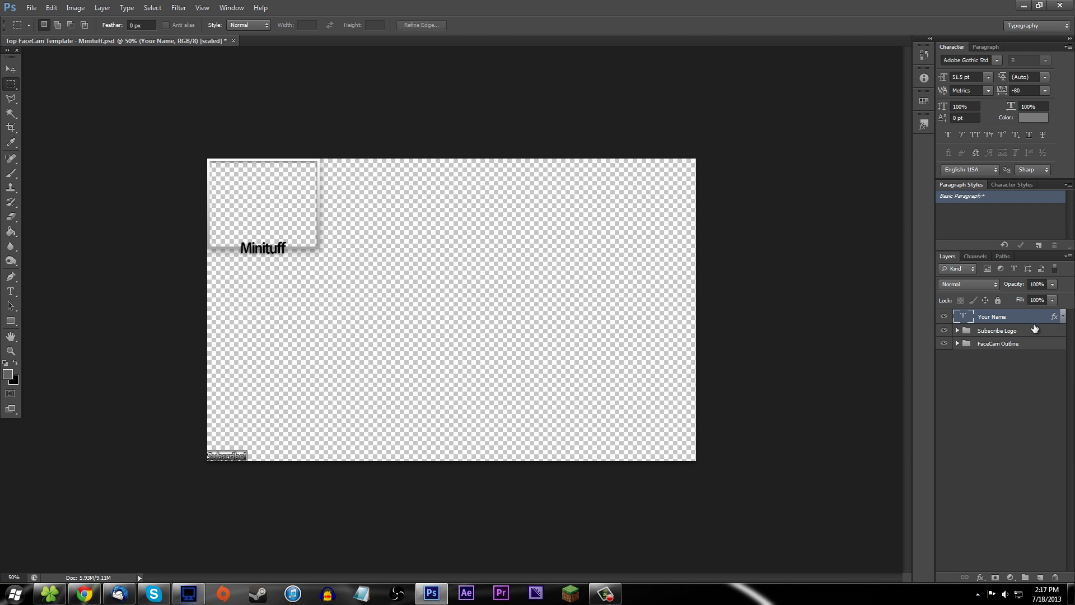
double_click(1011, 318)
click(1006, 422)
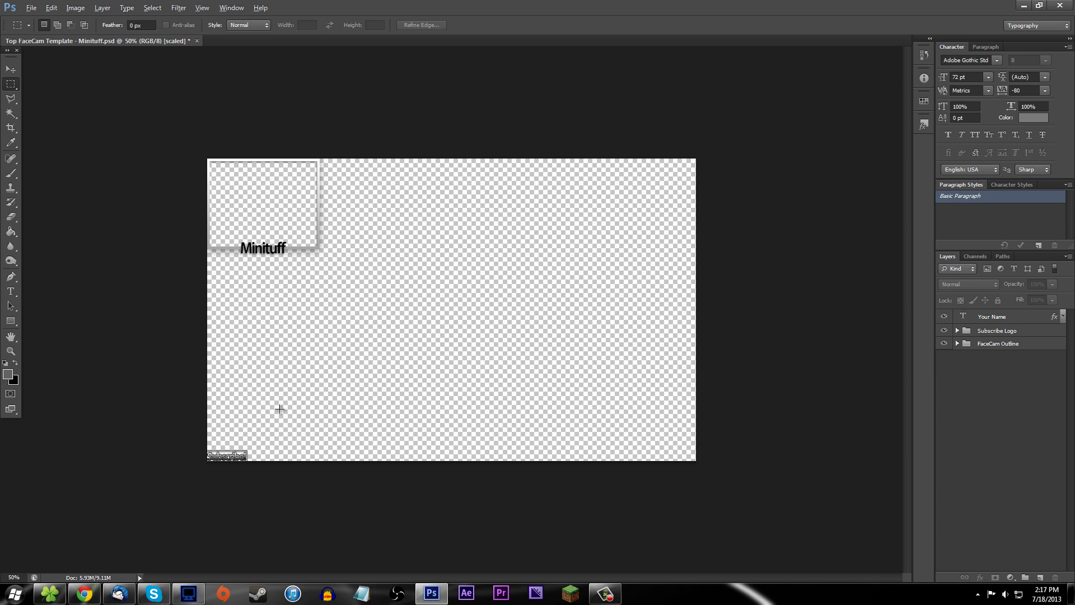
click(10, 291)
drag(261, 251, 235, 251)
click(473, 26)
click(286, 249)
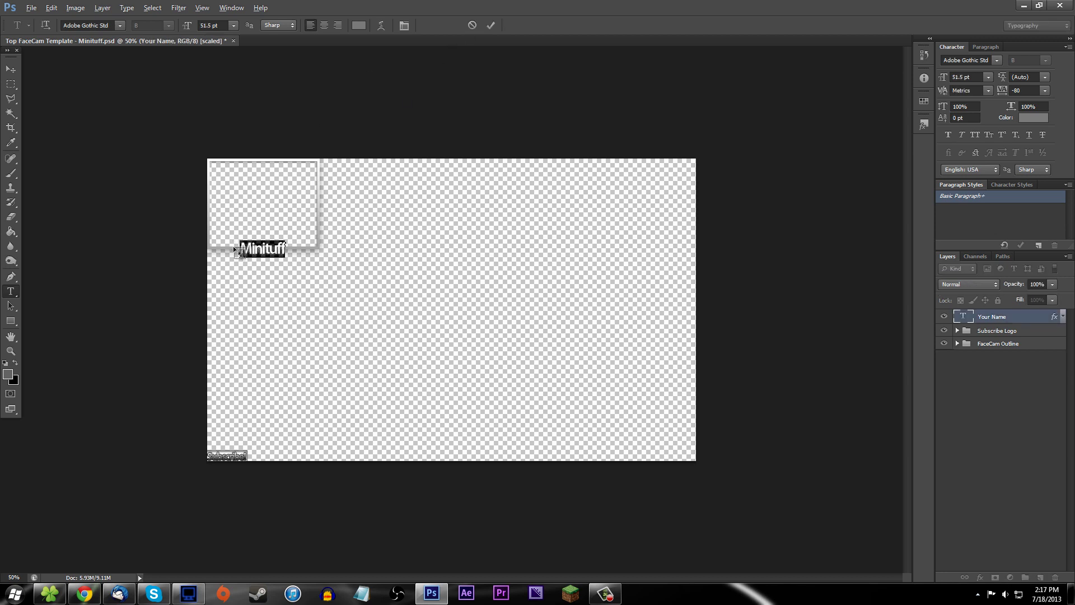
text(Your Name)
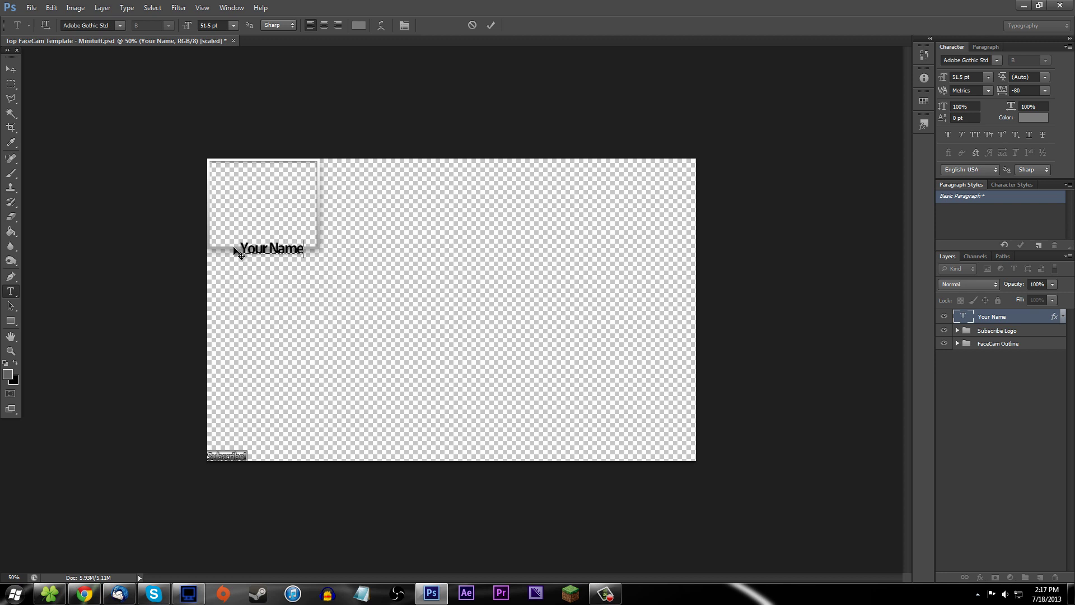
click(11, 69)
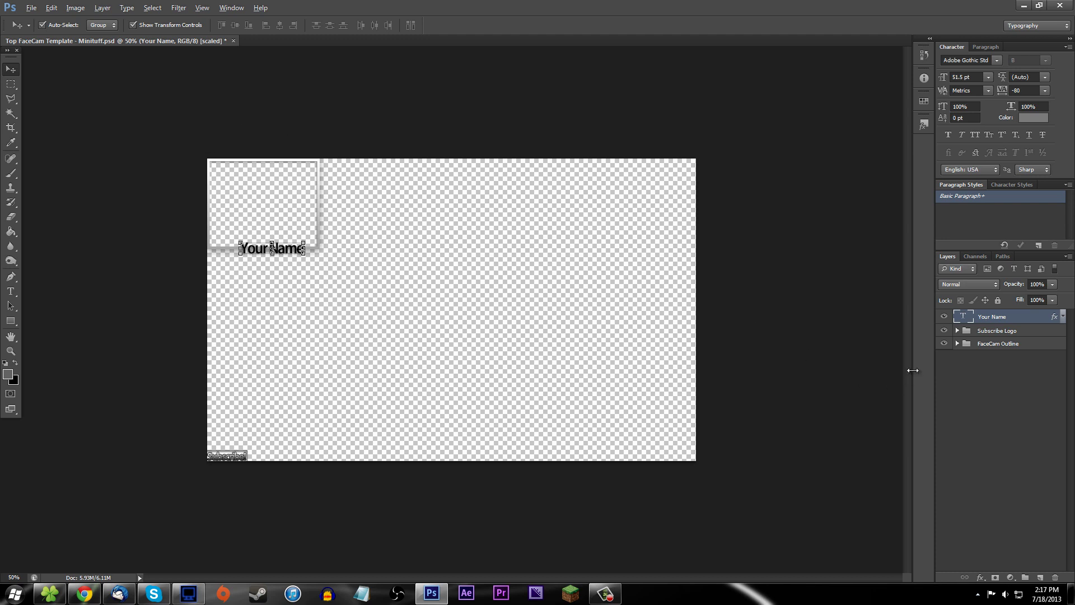
Expand the FaceCam Outline group, collapse the effects lists, and select the Base Size 640x480 layer.
click(957, 344)
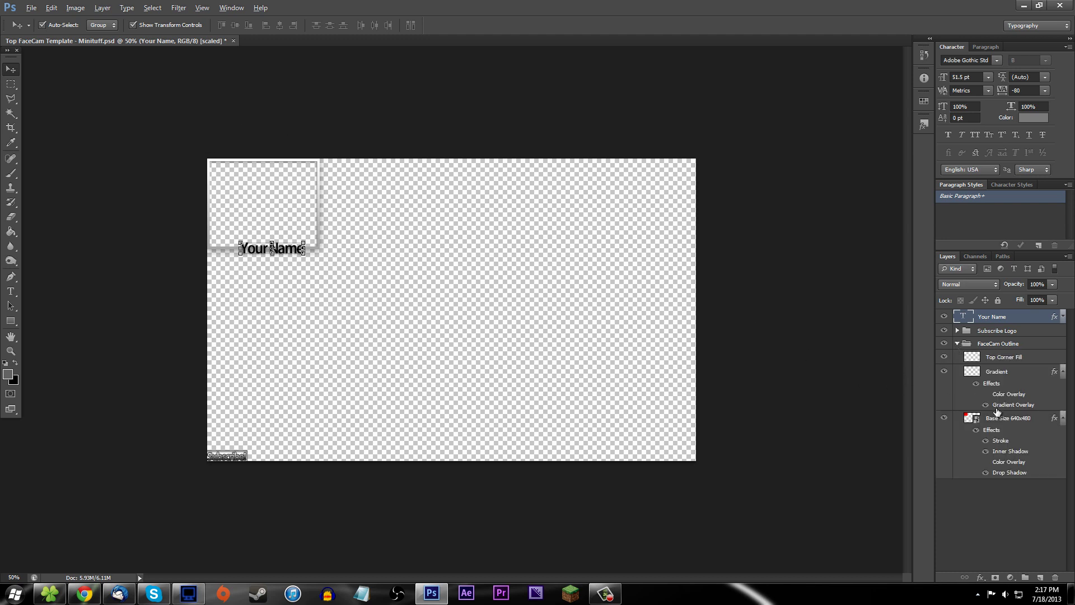
click(1063, 419)
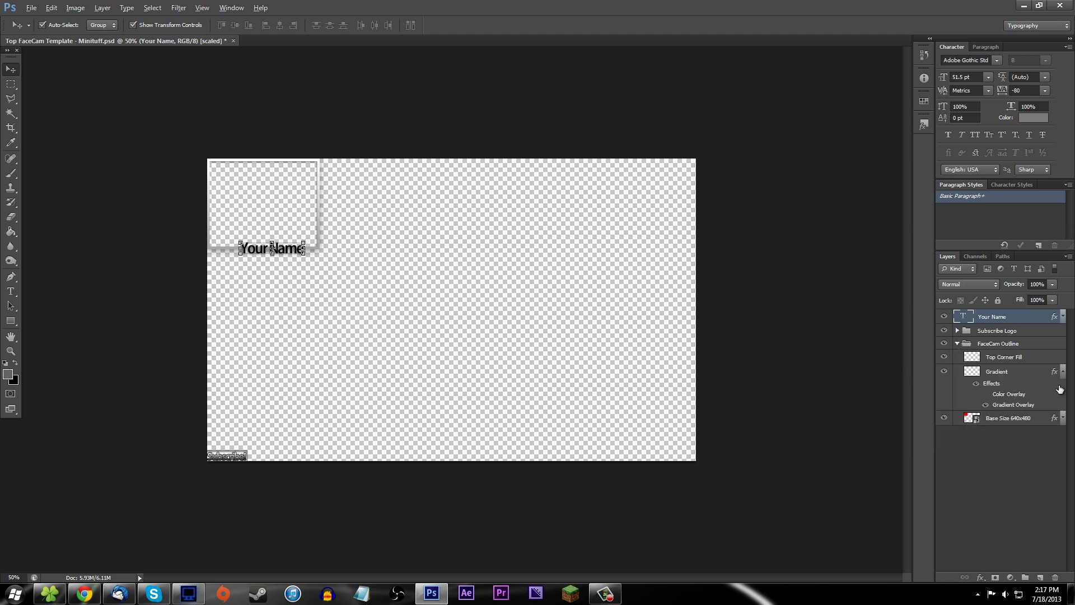
click(1064, 373)
click(1002, 384)
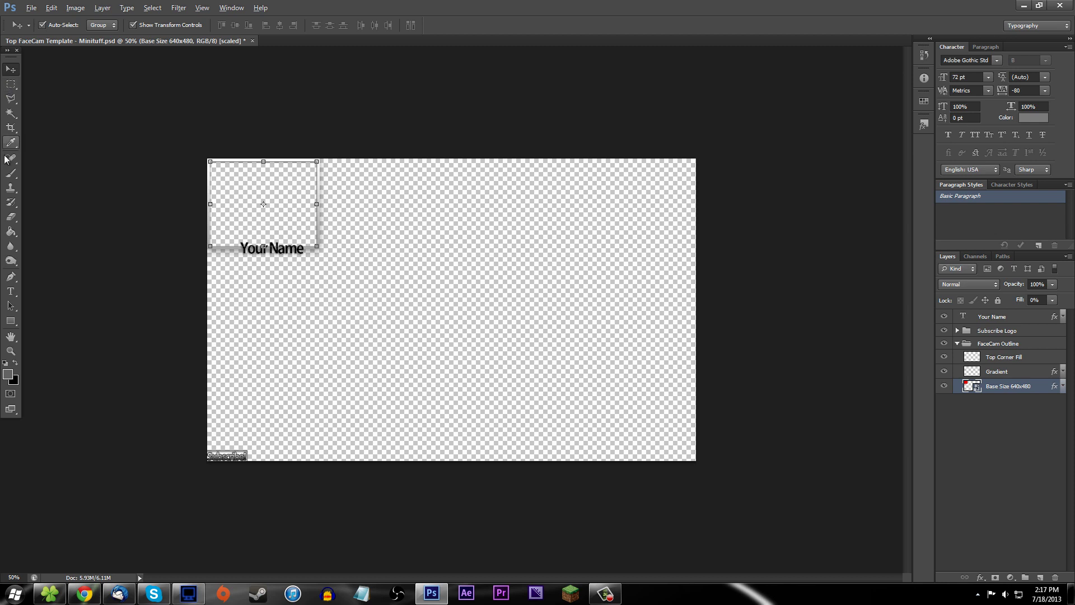
Magic Wand the facecam box interior, align Your Name to its horizontal centre, then deselect.
click(10, 113)
click(247, 204)
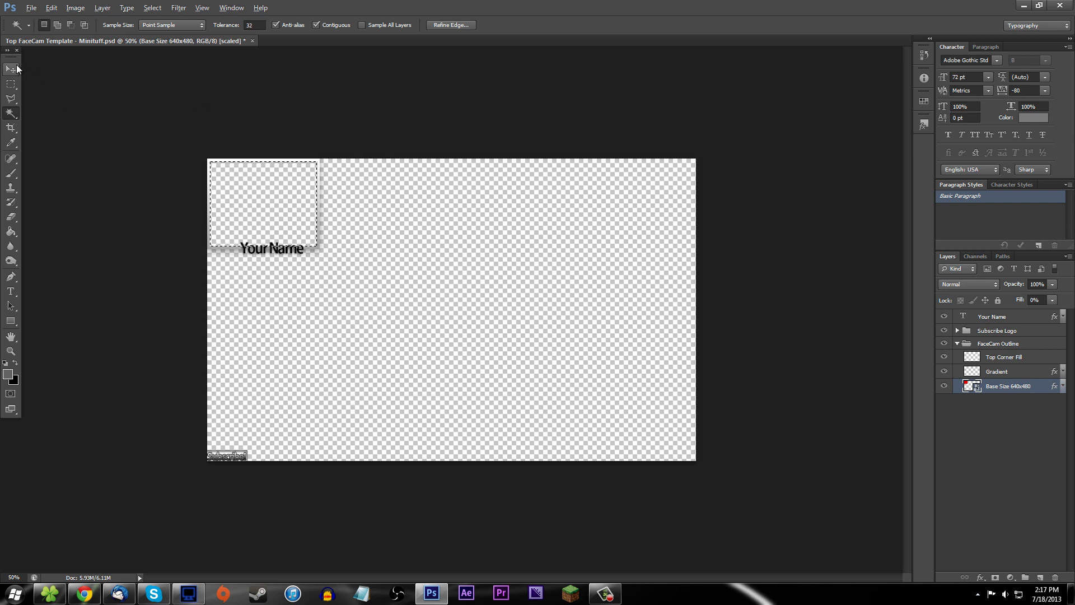
click(1001, 320)
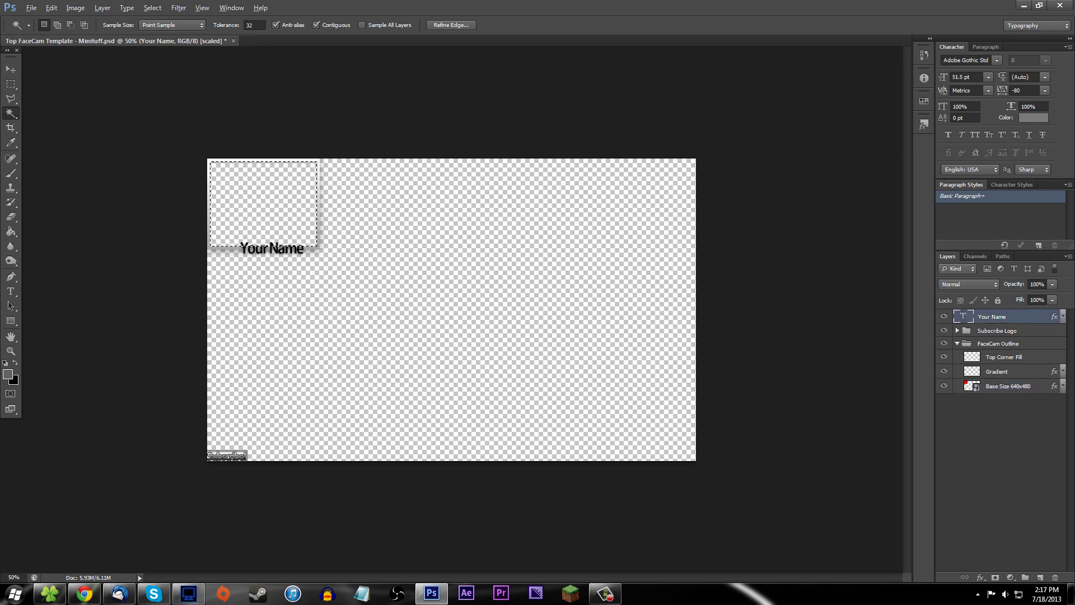
click(15, 67)
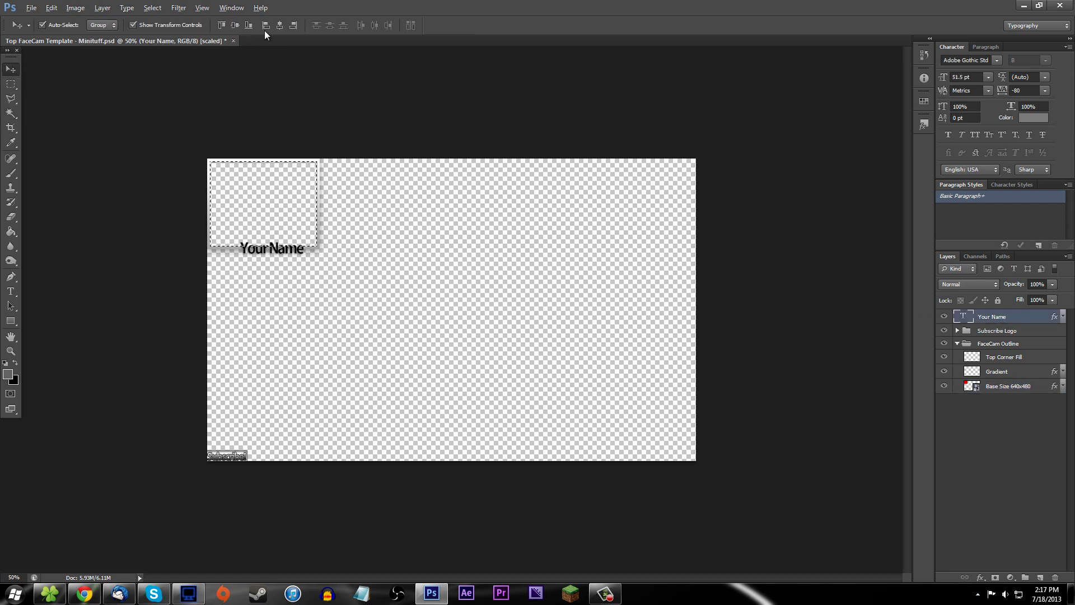
click(280, 25)
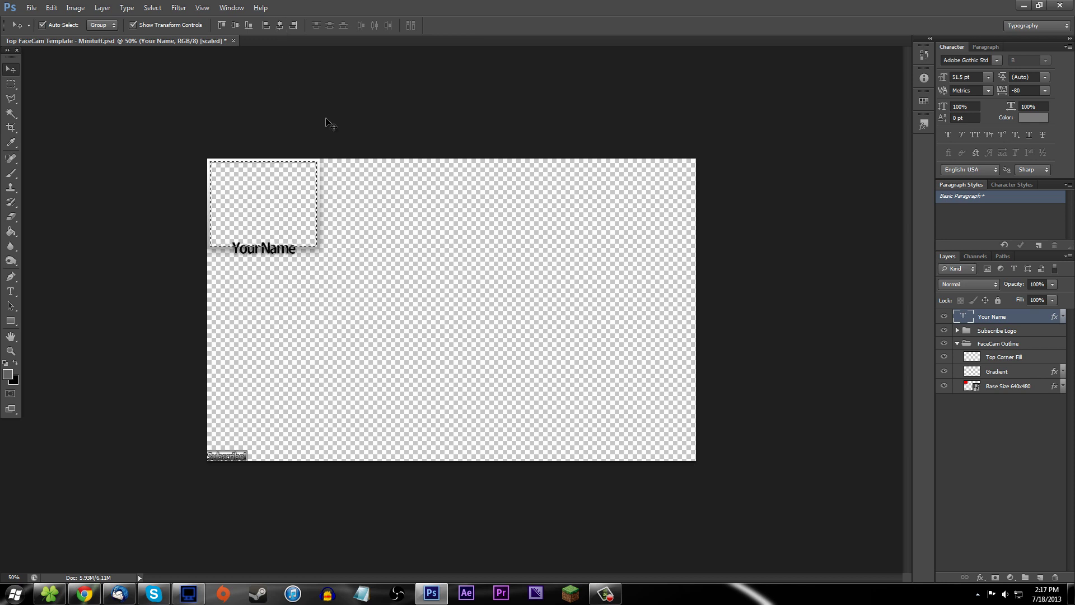
key(ctrl+d)
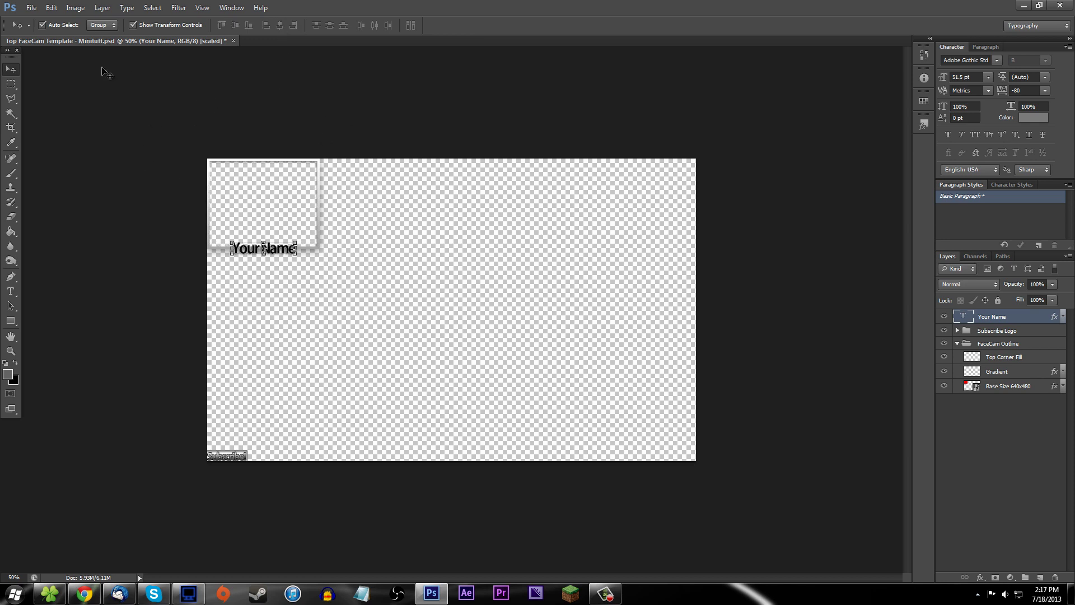
Save the Top FaceCam template as a PNG on the Desktop with default PNG options.
click(31, 8)
click(67, 142)
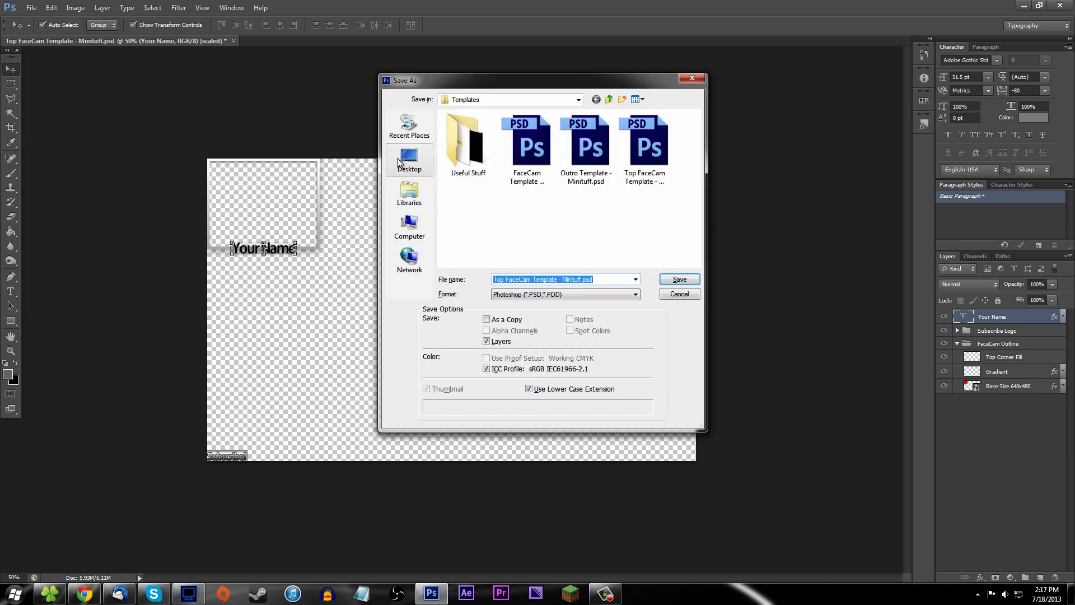
click(538, 294)
click(525, 422)
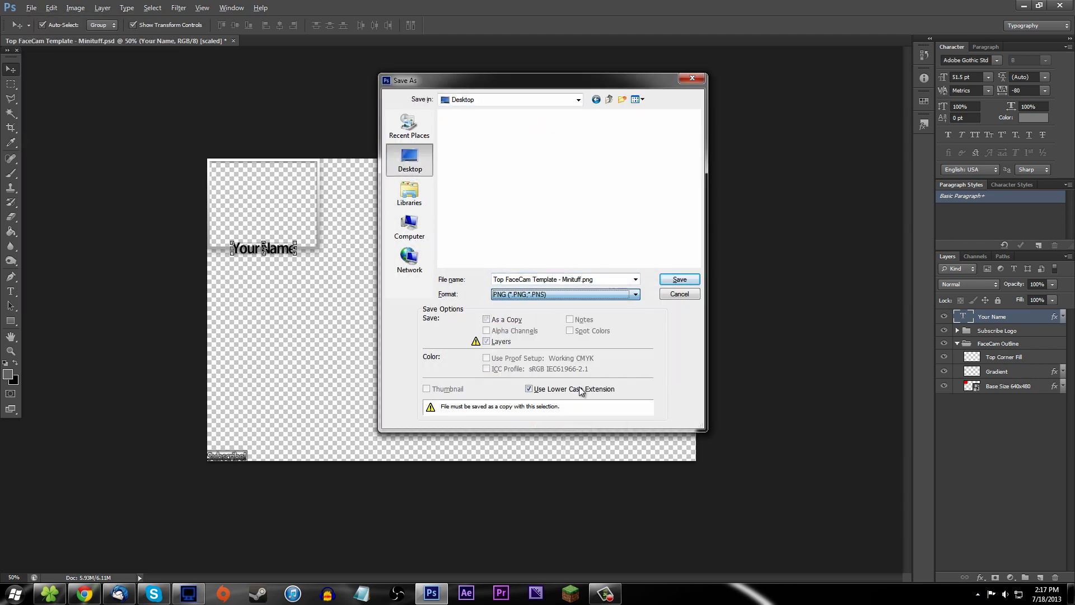
click(679, 279)
click(569, 206)
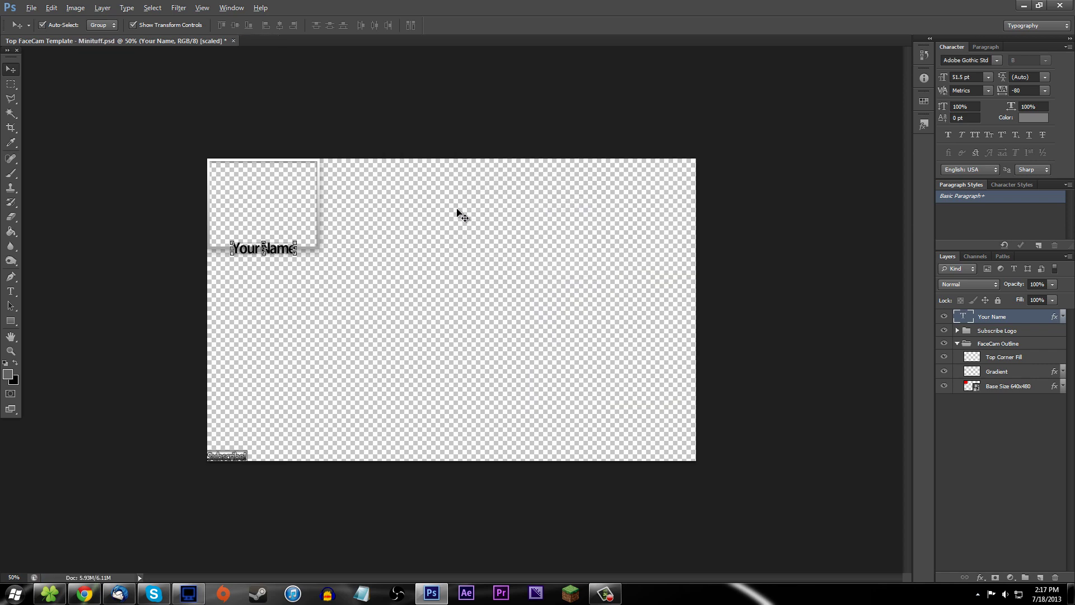
Close Photoshop without saving template changes and launch Open Broadcaster Software.
click(1061, 5)
click(539, 223)
click(397, 594)
Add a new scene named Test 3 and start the stream preview.
scroll(226, 454, down, 1)
right_click(173, 488)
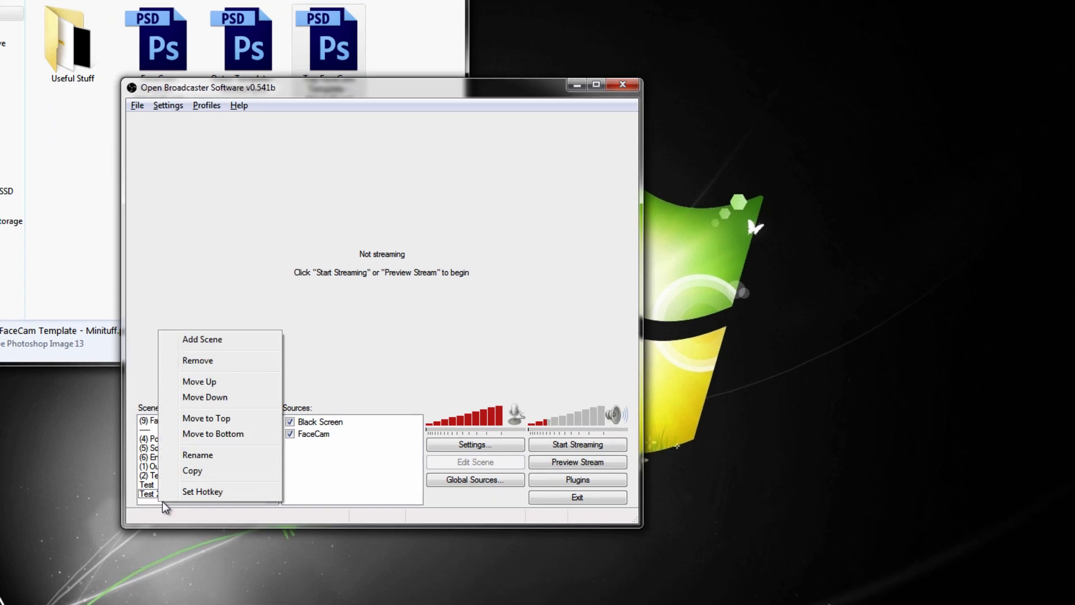
click(235, 342)
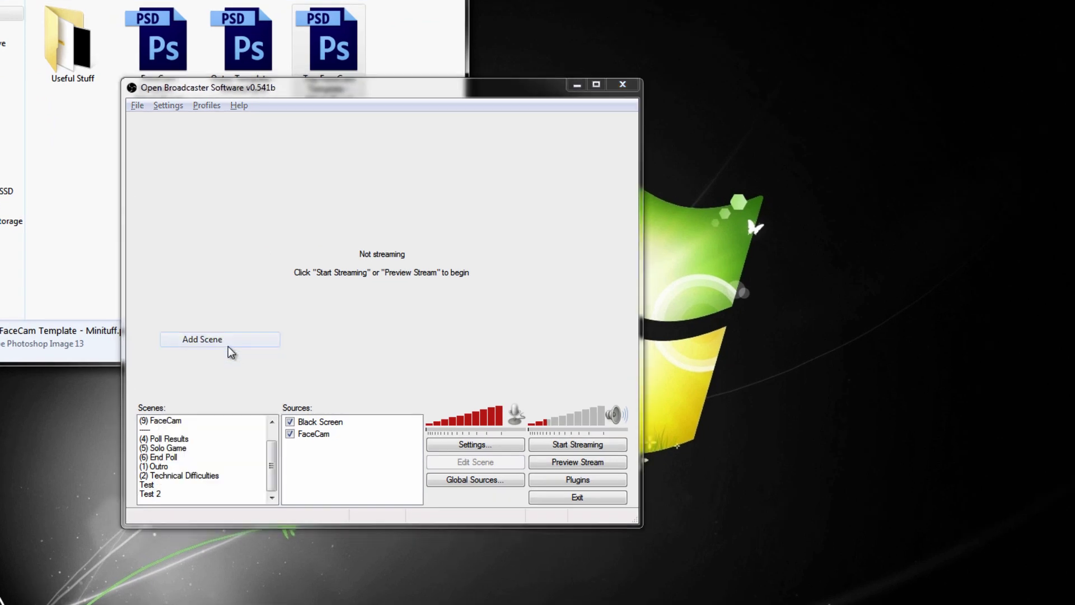
text(Test)
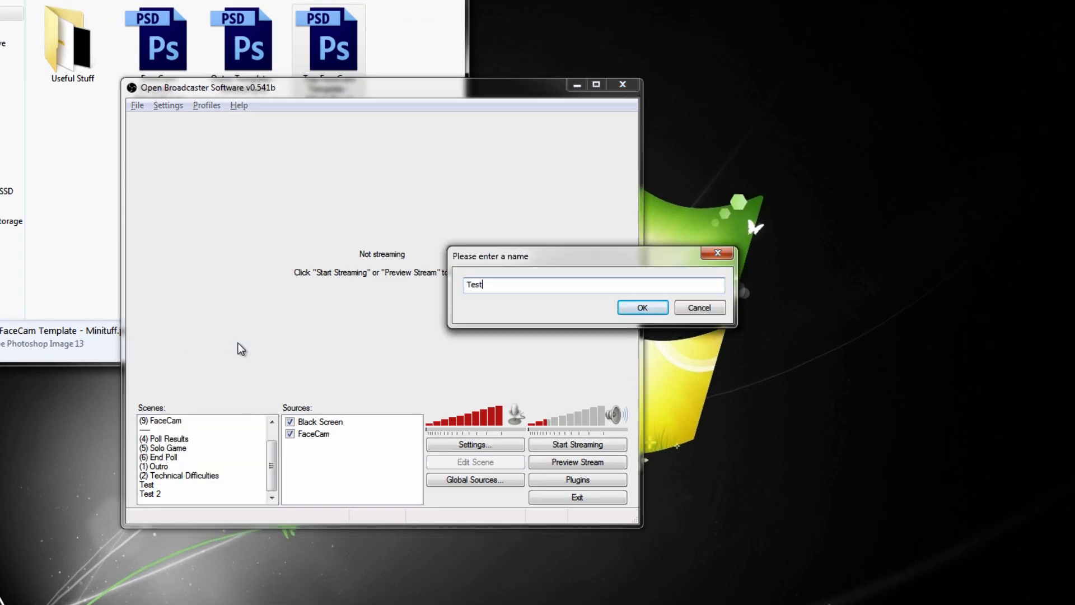
text(3)
key(Return)
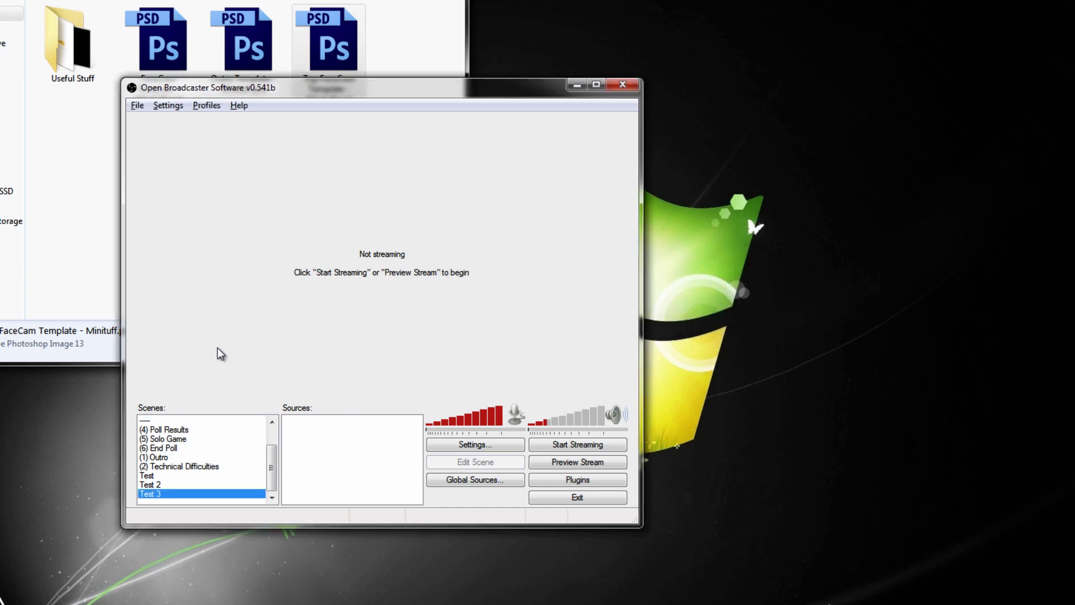
click(582, 464)
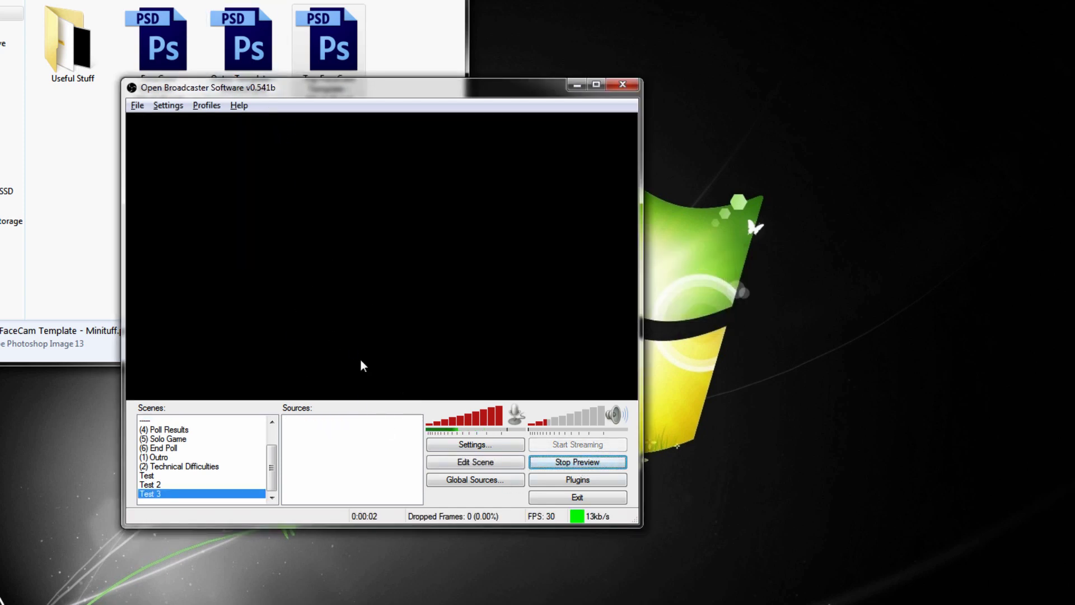
Add an Image source named Image showing the Top FaceCam Template PNG.
right_click(331, 434)
mouse_move(364, 443)
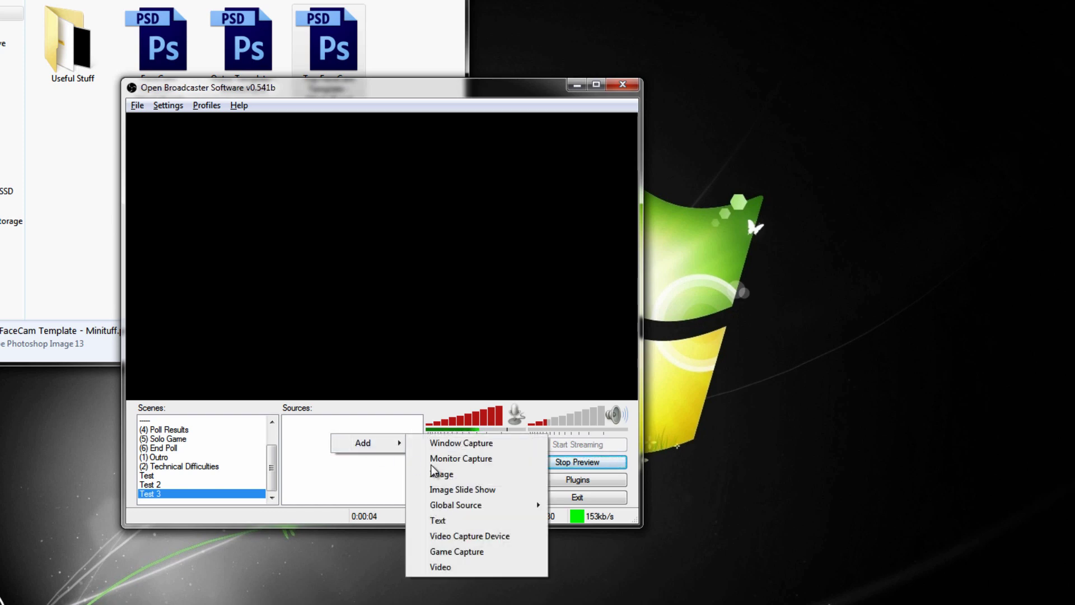
click(441, 475)
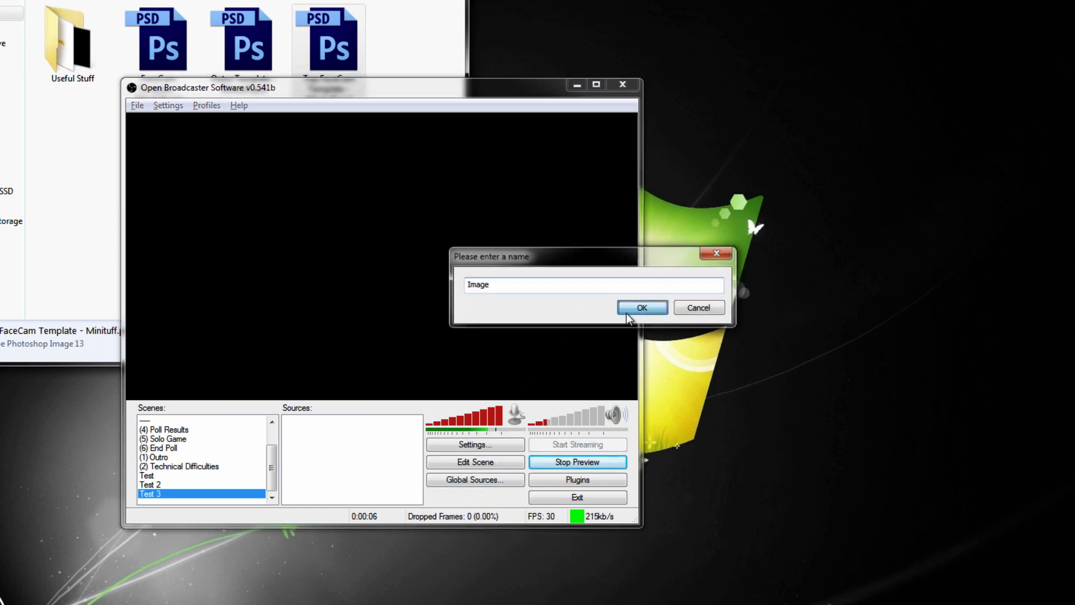
click(635, 307)
click(686, 176)
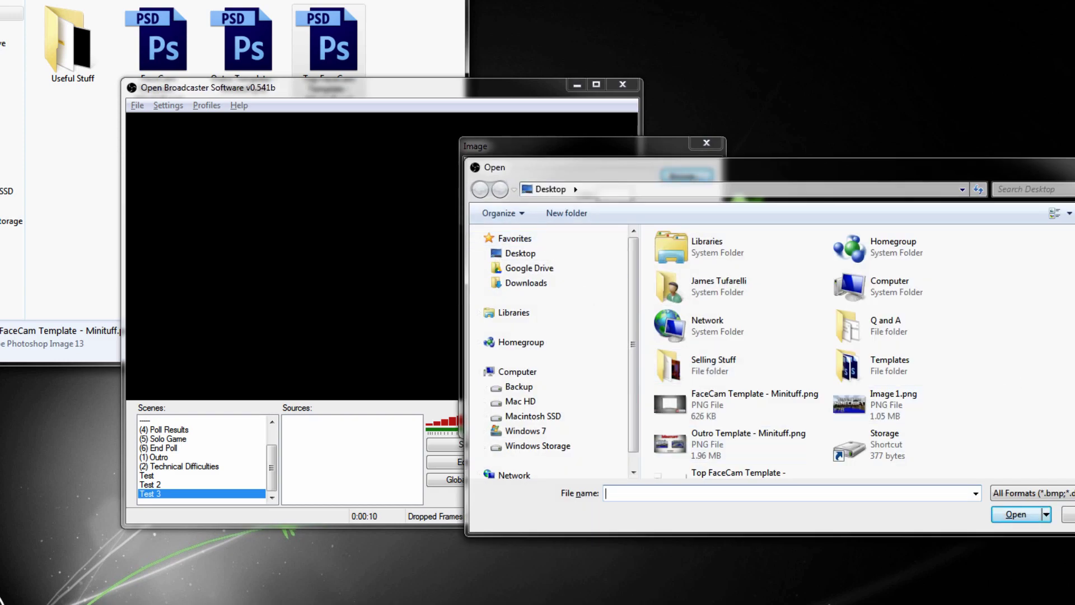
scroll(739, 364, down, 1)
click(723, 457)
click(999, 521)
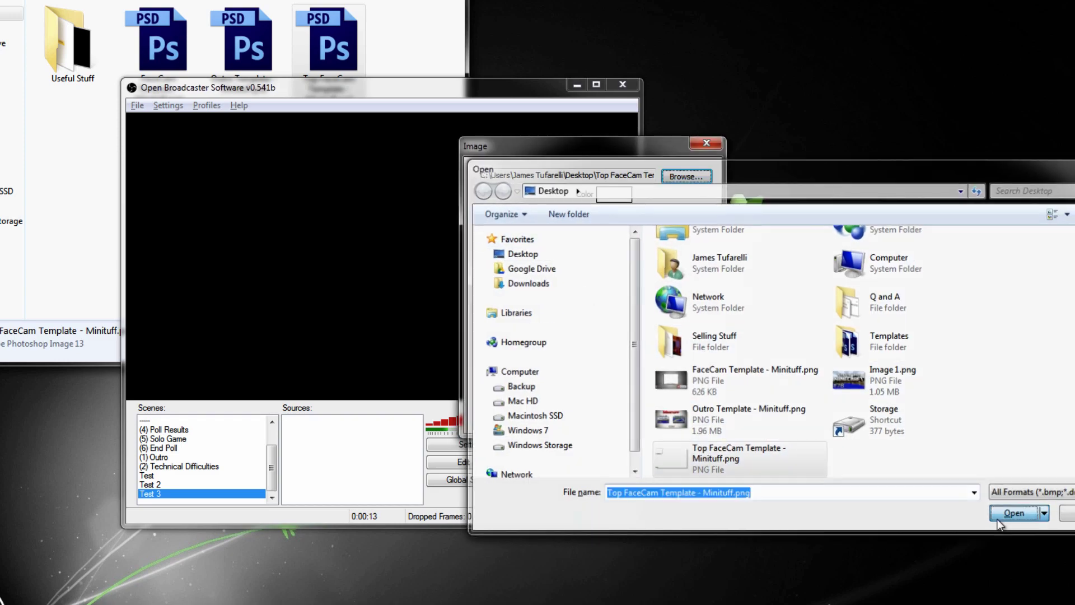
click(629, 418)
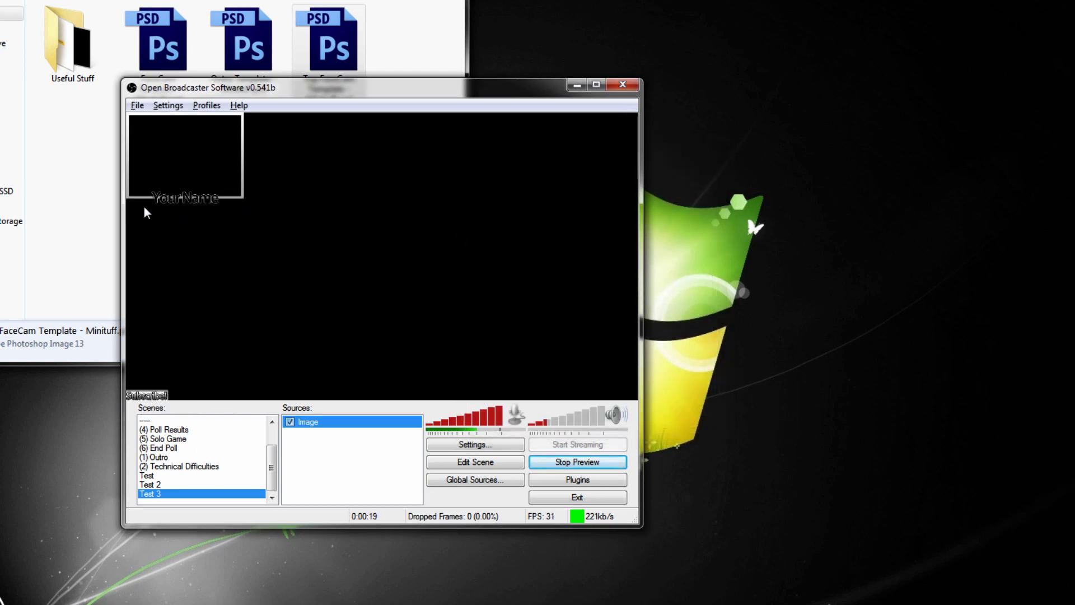
Add a Monitor Capture source with the default name and settings, dismissing the Aero warning.
right_click(332, 453)
mouse_move(358, 460)
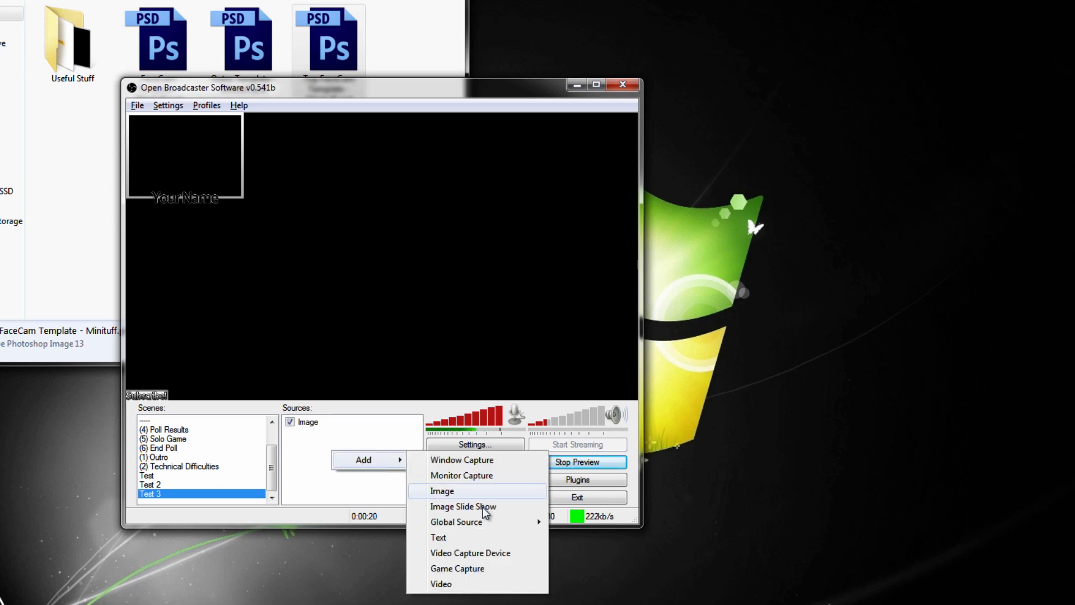
click(479, 475)
key(Return)
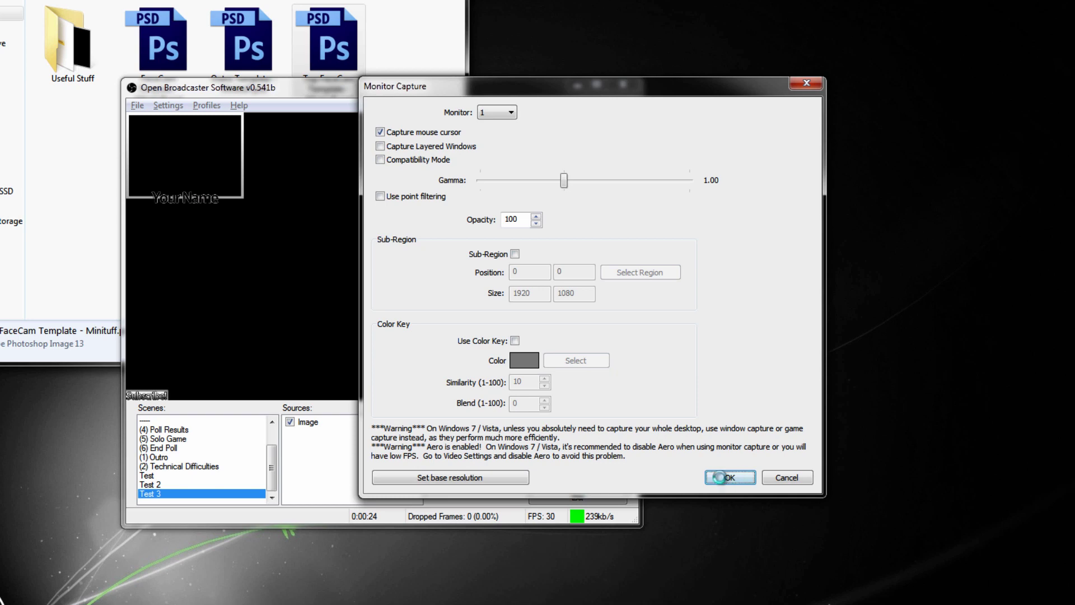
click(724, 480)
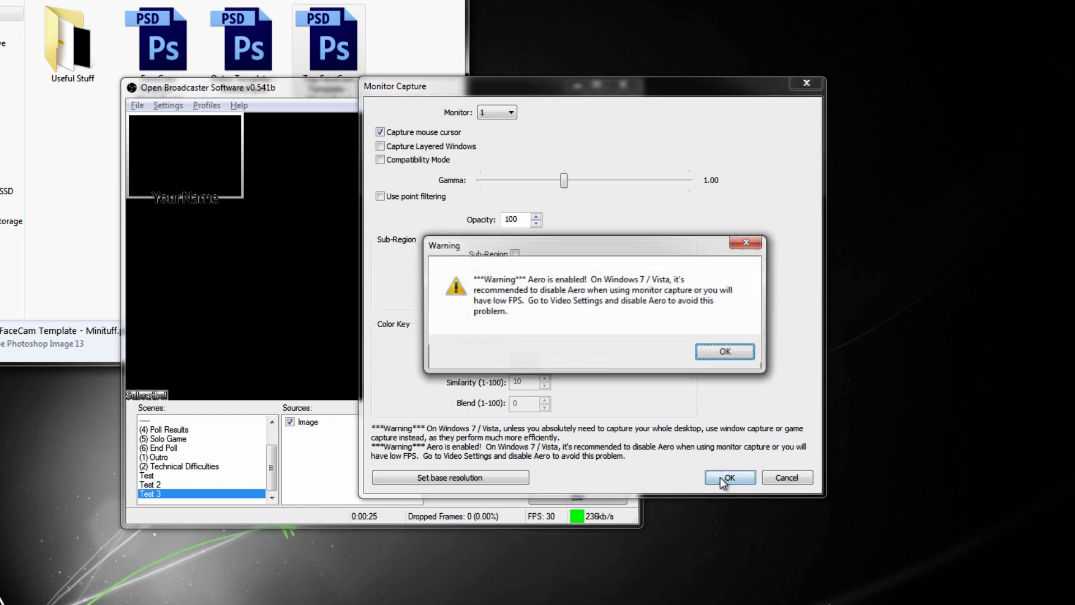
click(737, 353)
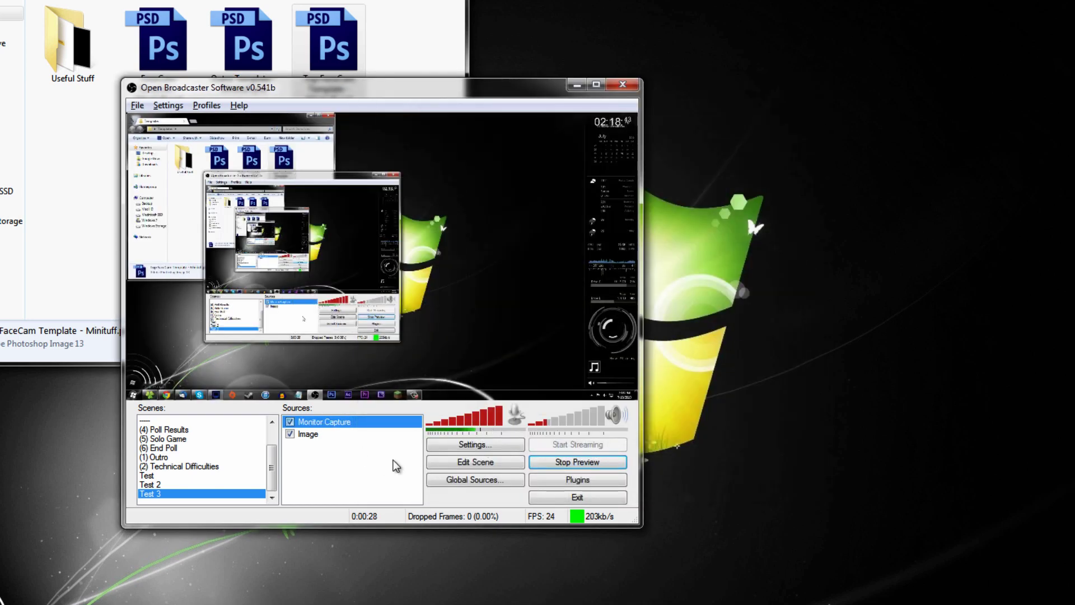
Move the Image source above Monitor Capture and move the Templates folder window aside.
drag(332, 422, 332, 435)
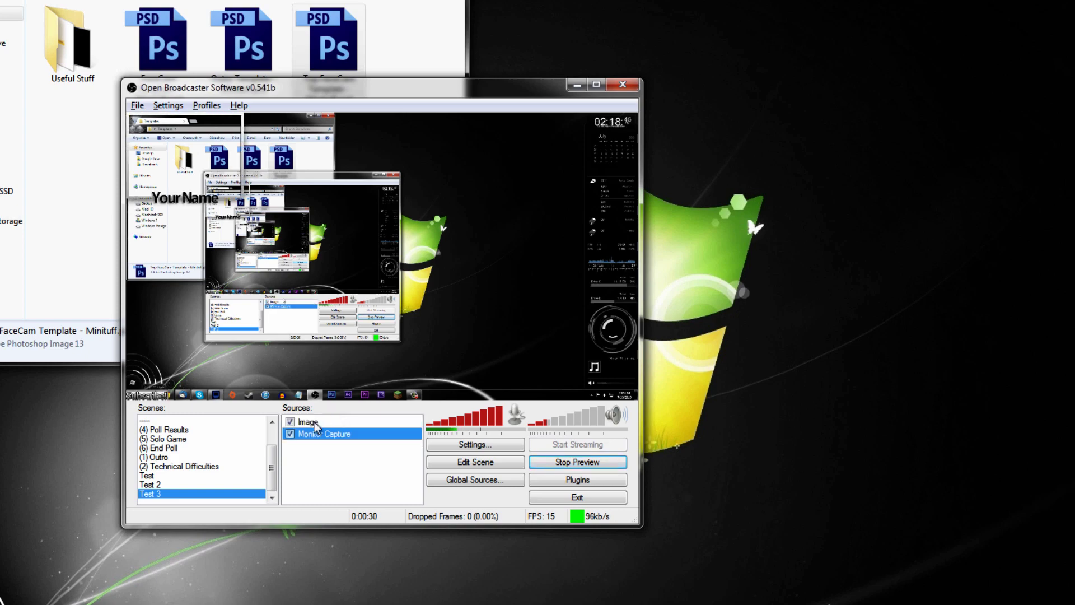
drag(138, 1, 824, 104)
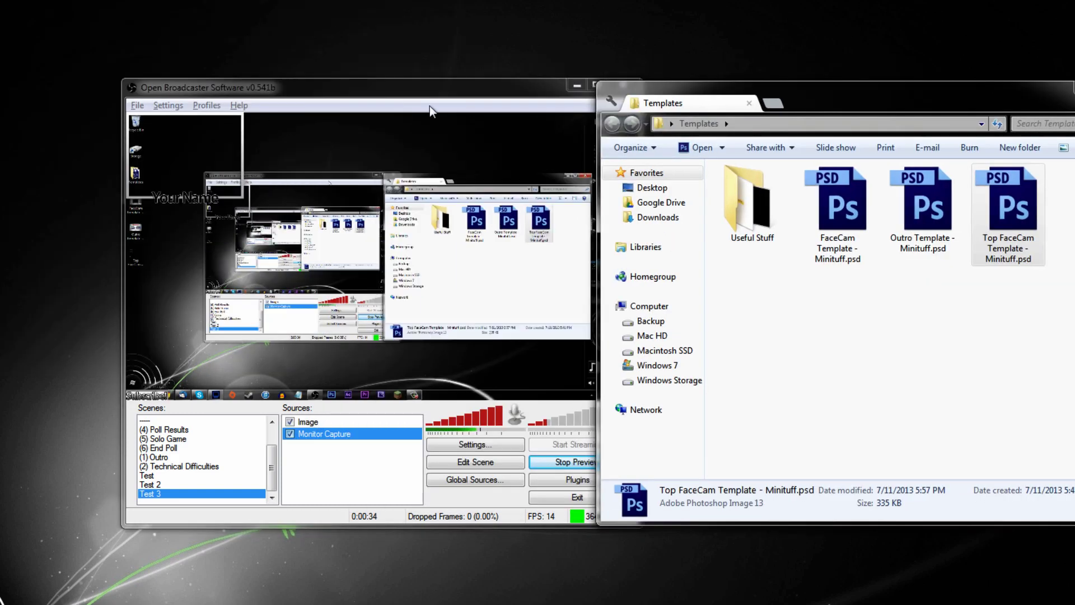
drag(360, 90, 321, 104)
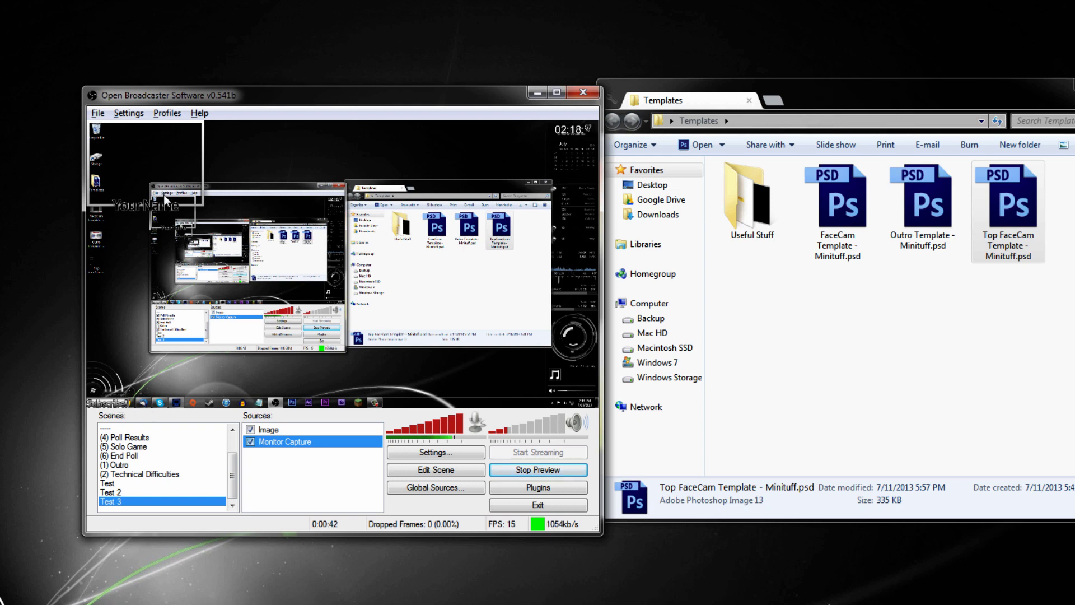
Add the FaceCam global source to scene Test 3.
right_click(289, 472)
mouse_move(317, 480)
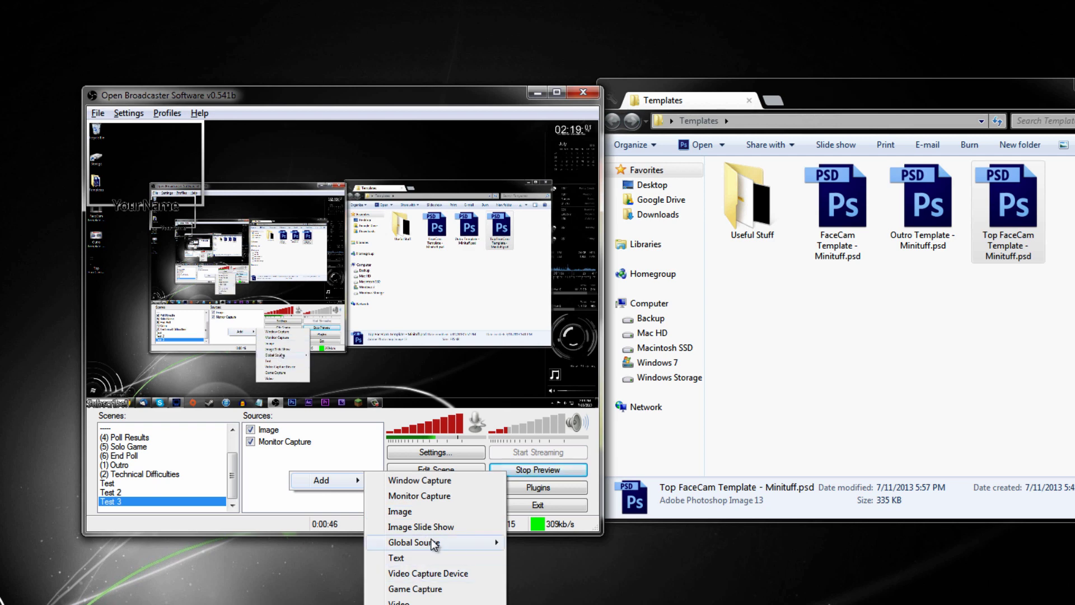
mouse_move(435, 543)
click(546, 543)
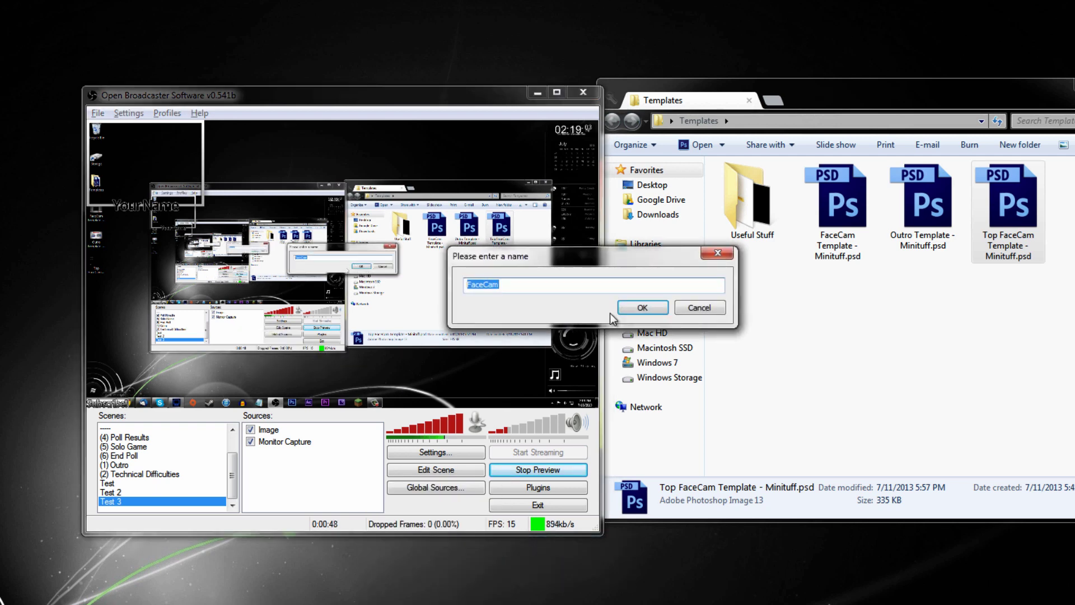
click(642, 307)
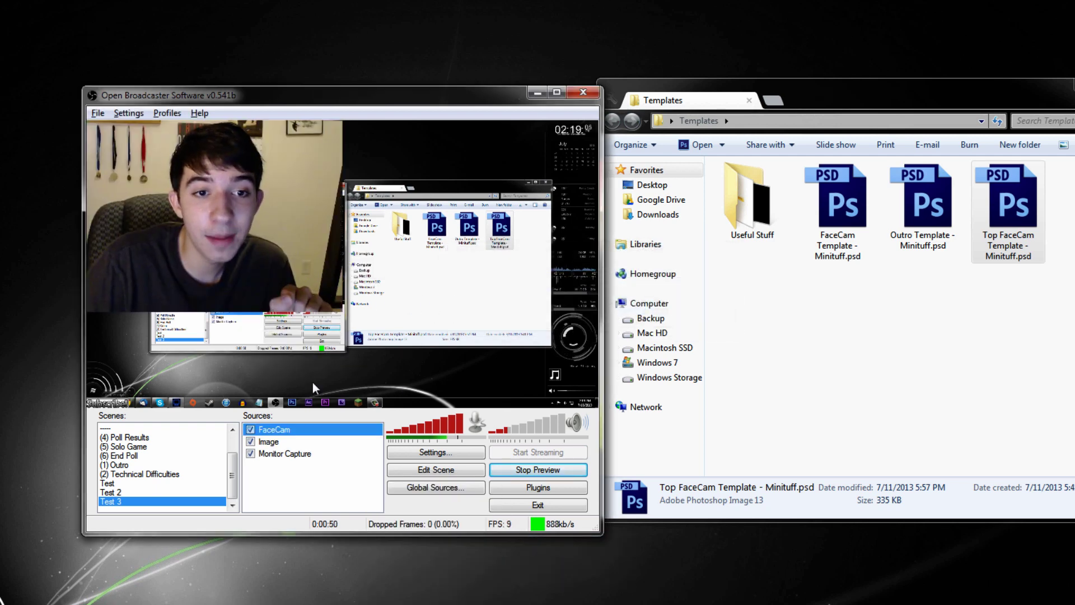
Shrink the webcam into the top-left corner, move it beneath the Image overlay, and close OBS.
click(415, 469)
drag(351, 308, 176, 200)
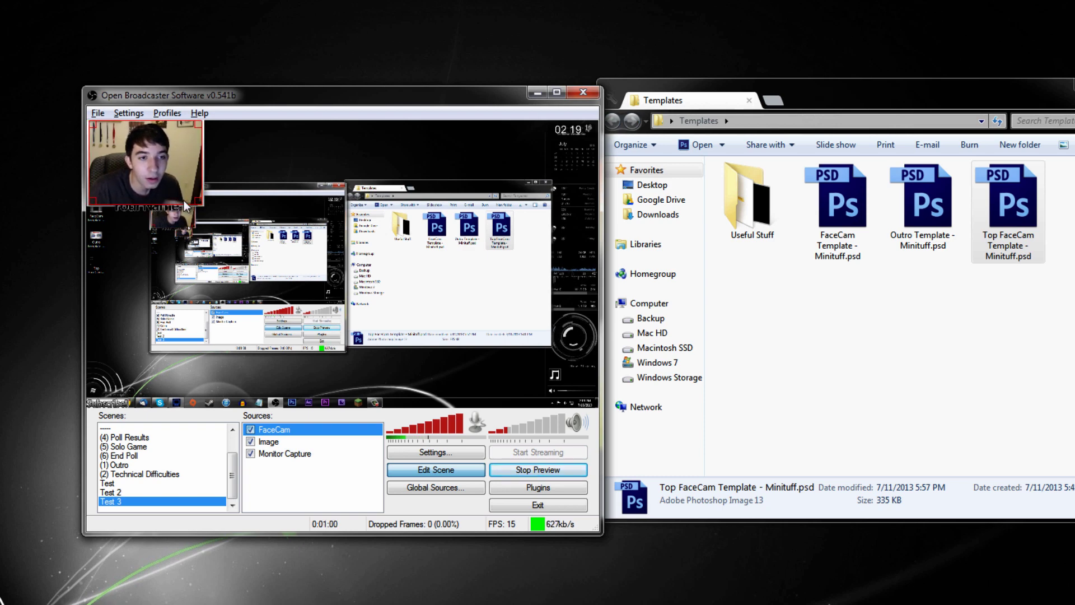
key(space)
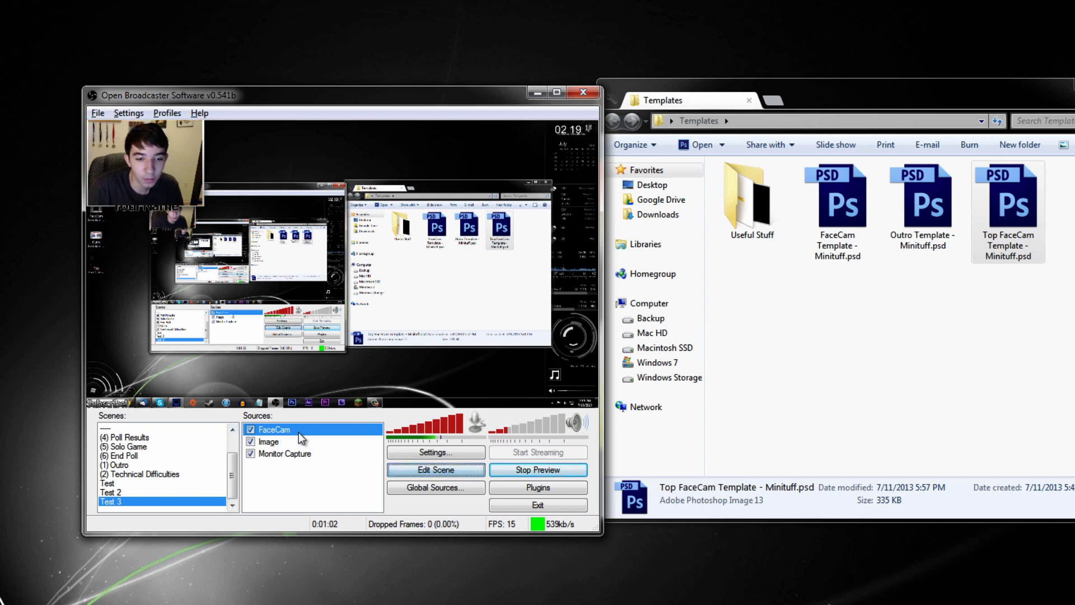
key(ctrl+Down)
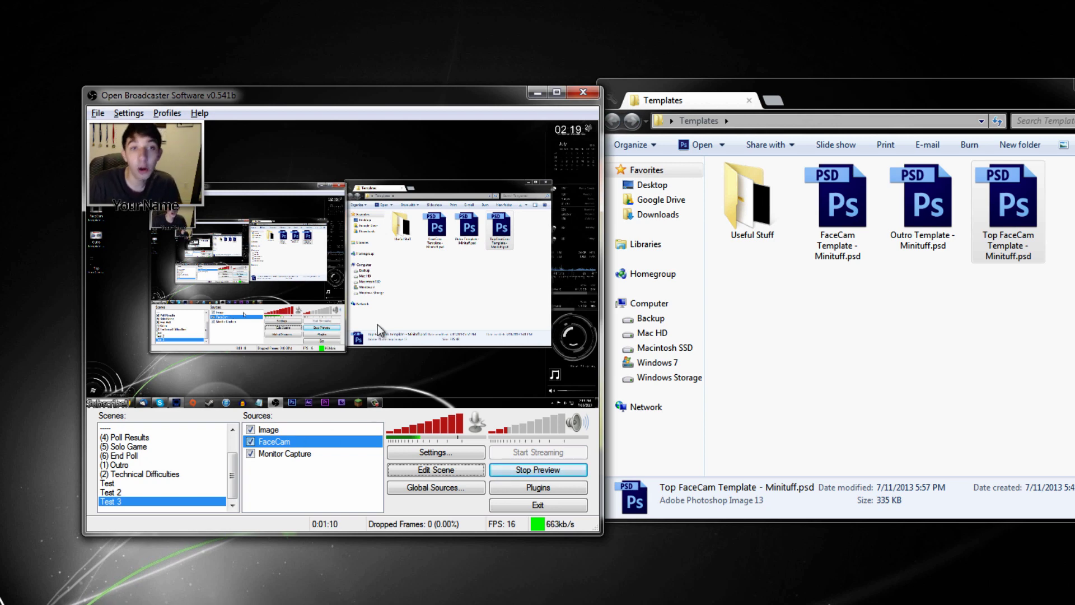
click(574, 99)
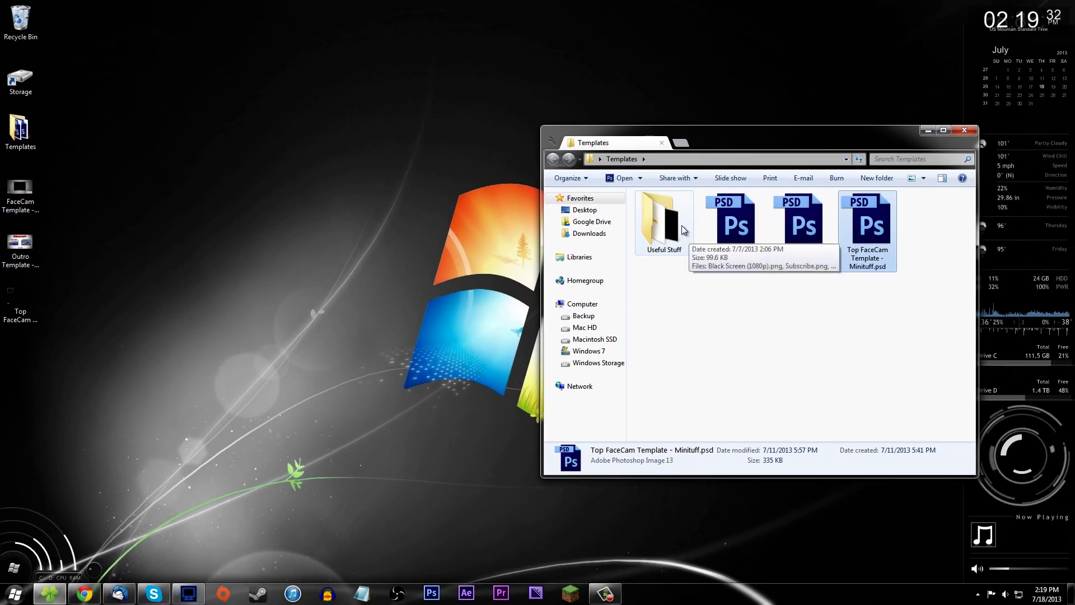
View Black Screen (1080p).png in Useful Stuff, then open Outro Template - Minituff.psd from Templates.
double_click(682, 226)
click(680, 230)
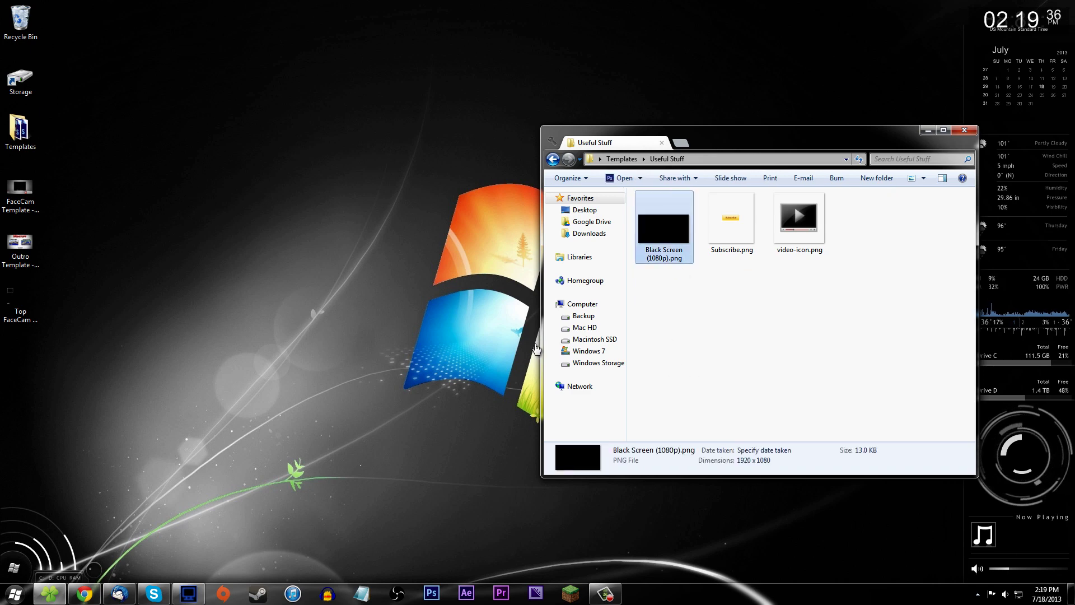
double_click(20, 132)
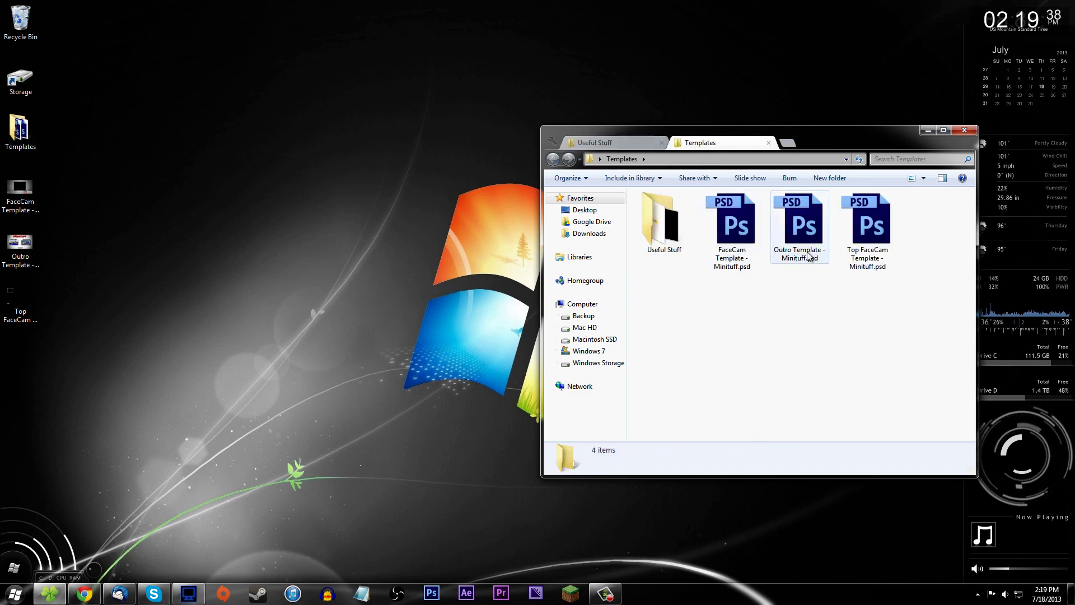
double_click(813, 234)
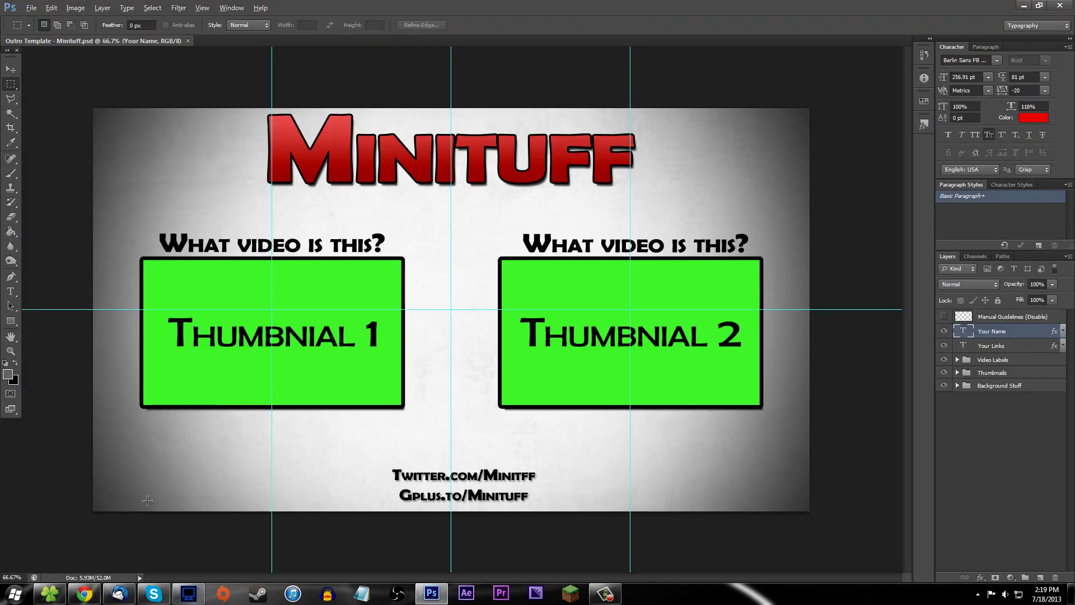
Trial-place Black Screen (1080p).png over Thumbnail 1, cancel the placement, and close Photoshop.
click(50, 594)
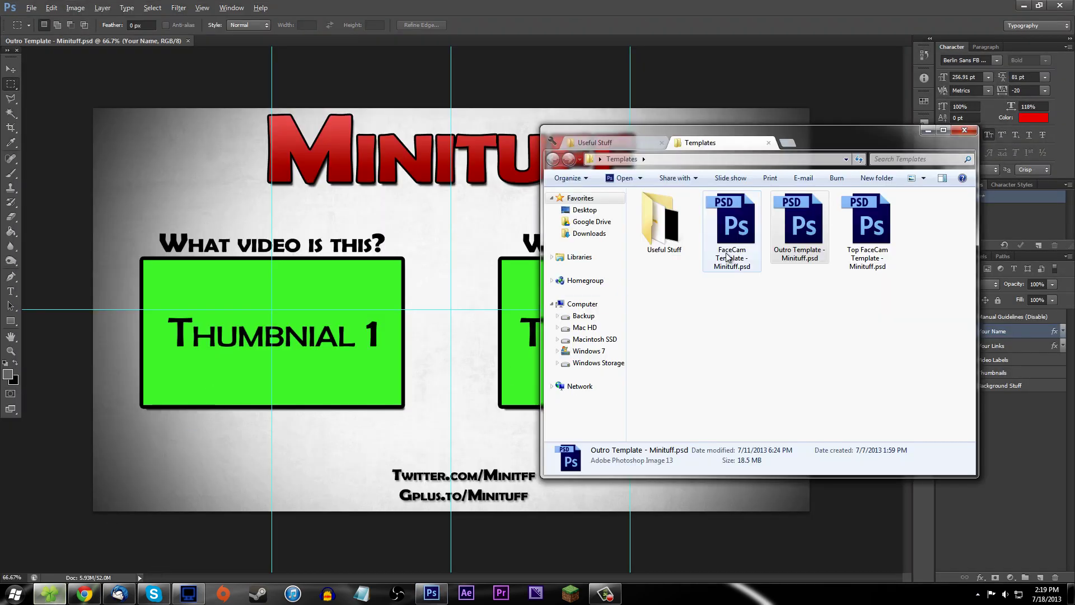
double_click(686, 238)
drag(690, 241, 425, 343)
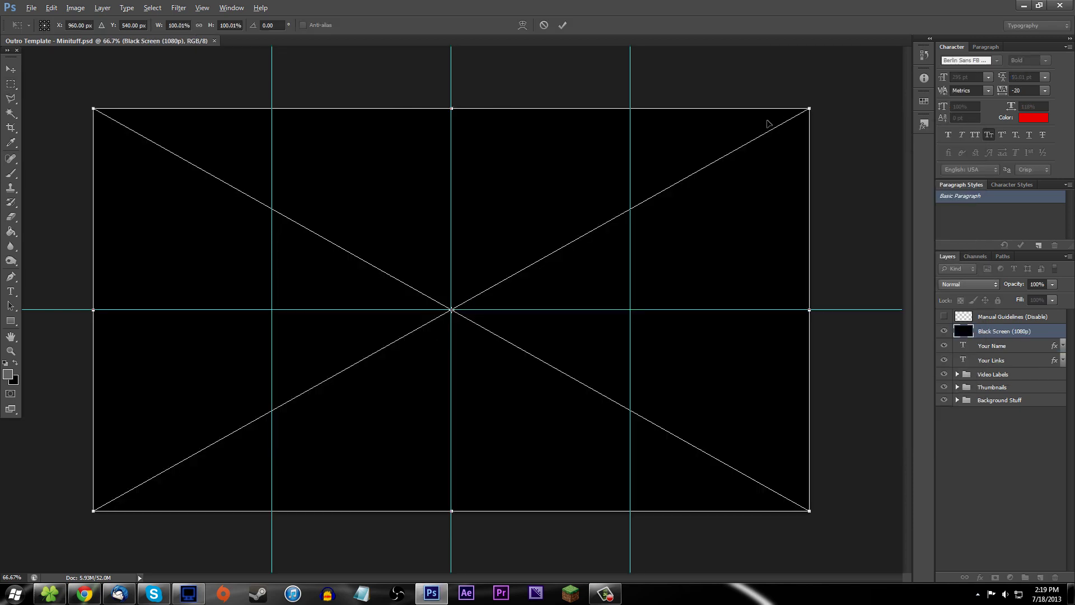
drag(809, 107, 309, 376)
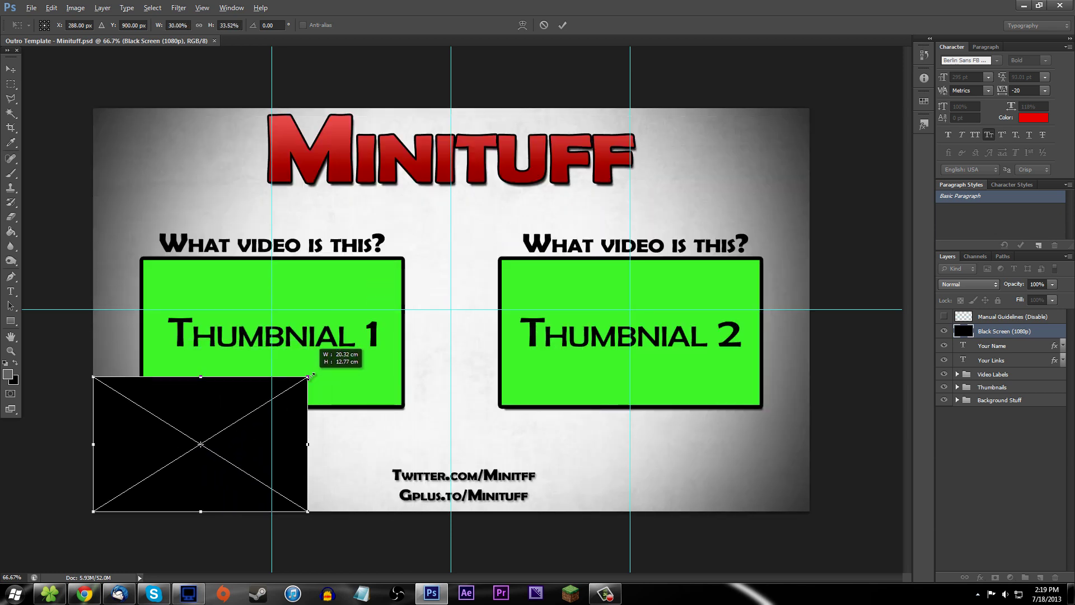
drag(176, 422, 234, 307)
drag(357, 396, 401, 404)
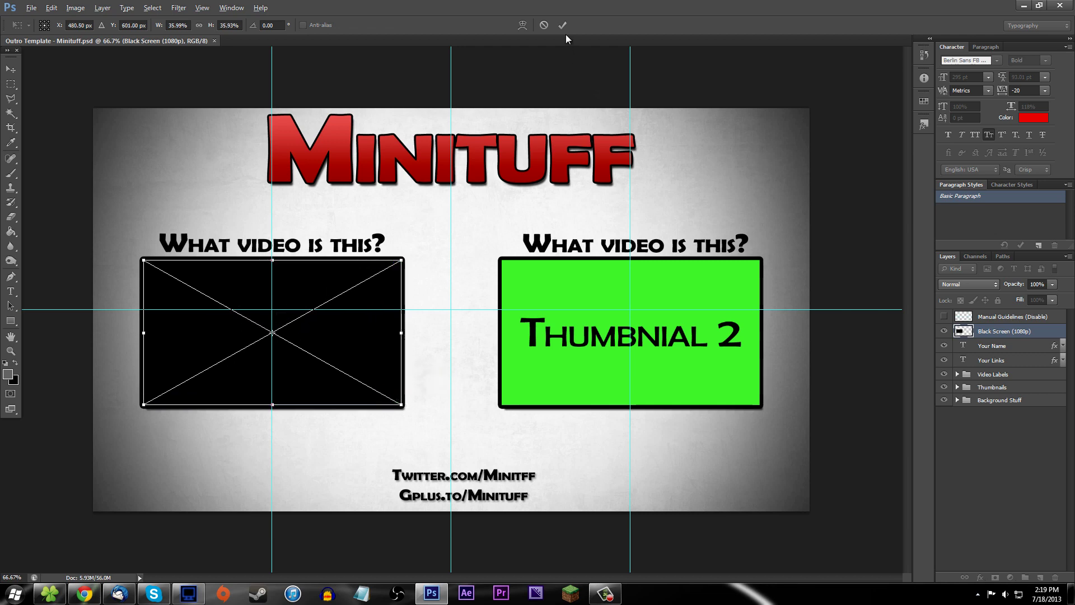
click(543, 25)
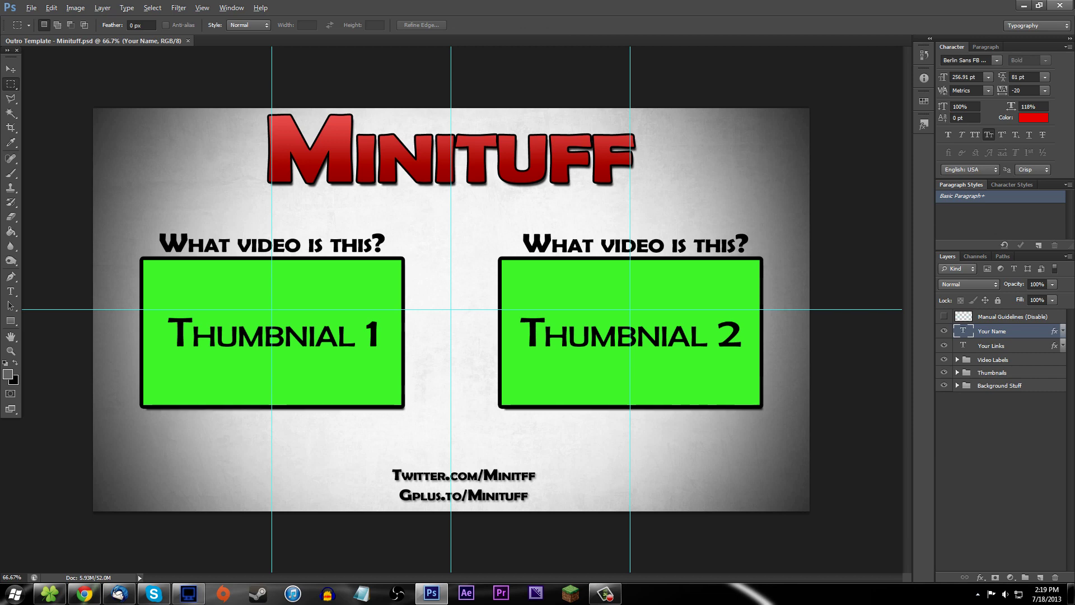
click(1060, 5)
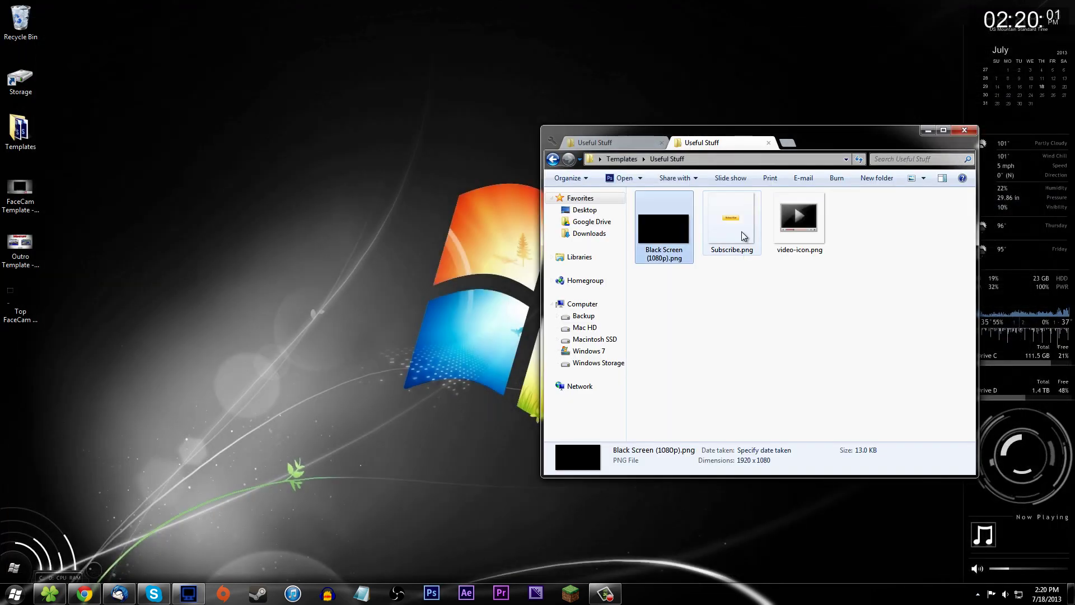
Check Subscribe.png and video-icon.png details, return to Templates, and select Outro Template - Minituff.psd.
click(742, 231)
right_click(735, 214)
click(654, 390)
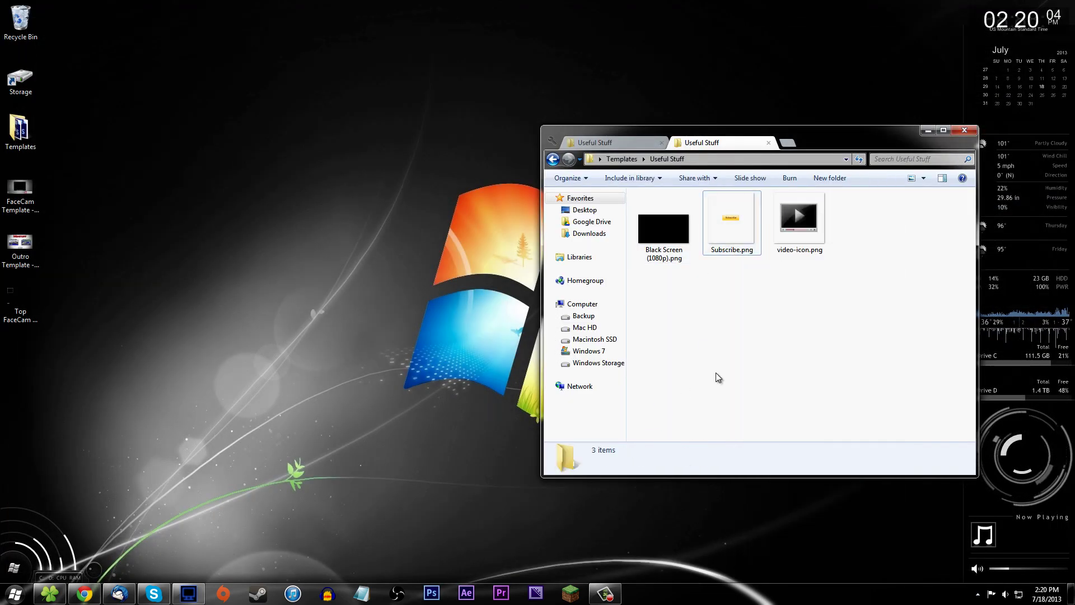
click(798, 216)
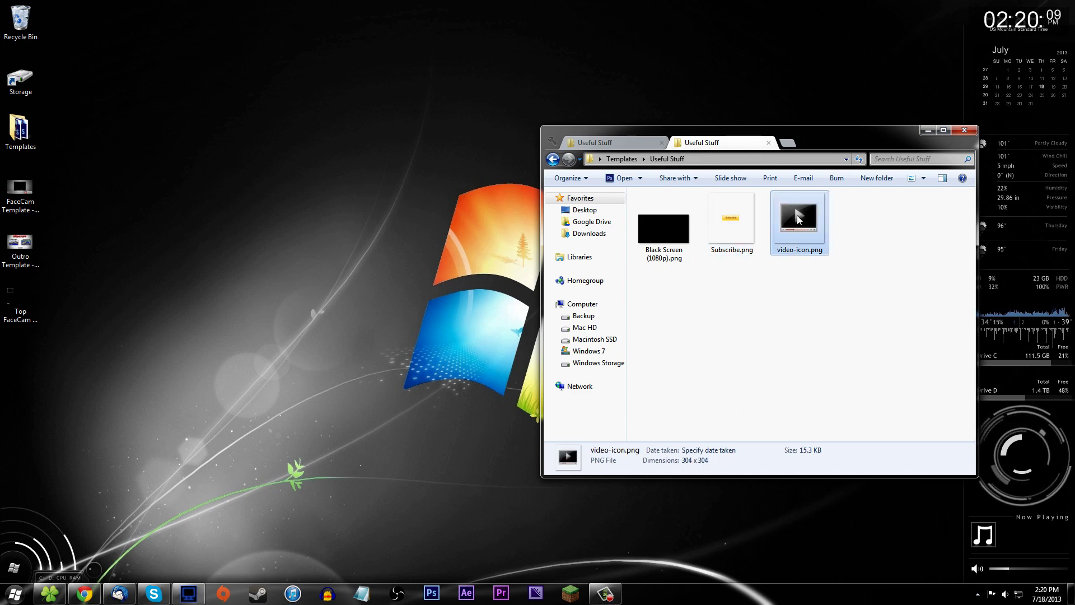
key(BackSpace)
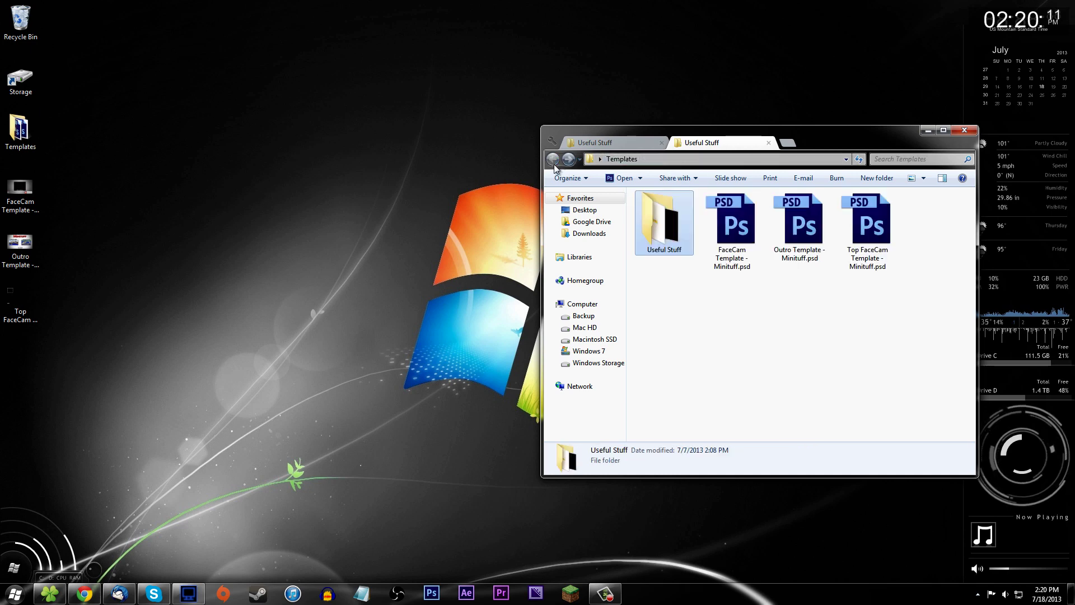
click(800, 227)
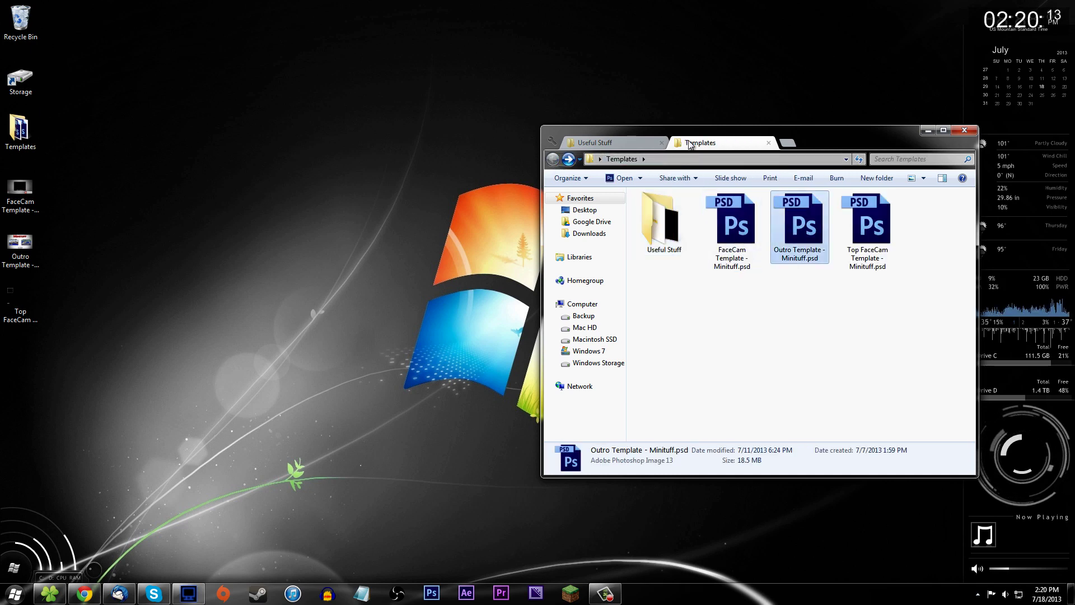